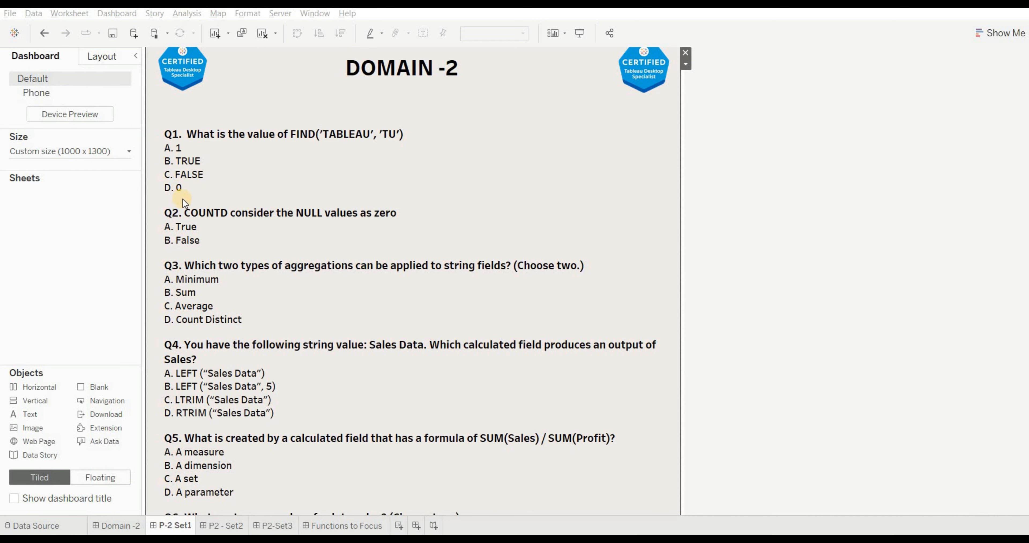
- Add a new worksheet and create a calculated field in it with the formula FIND('TABLEAU','TU')
{"action": "left_click", "coordinate": [399, 526]}
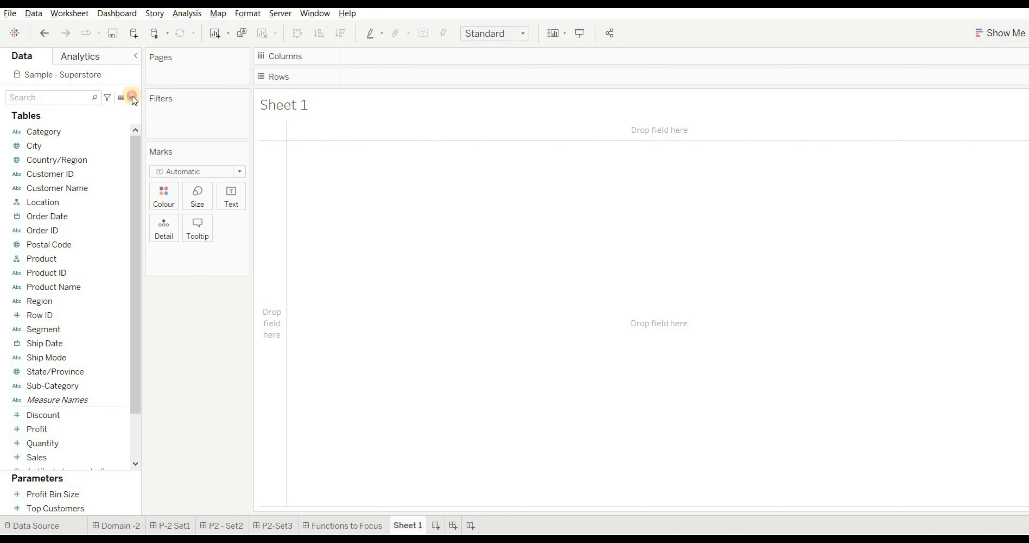
{"action": "left_click", "coordinate": [132, 97]}
{"action": "left_click", "coordinate": [120, 108]}
{"action": "left_click", "coordinate": [377, 184]}
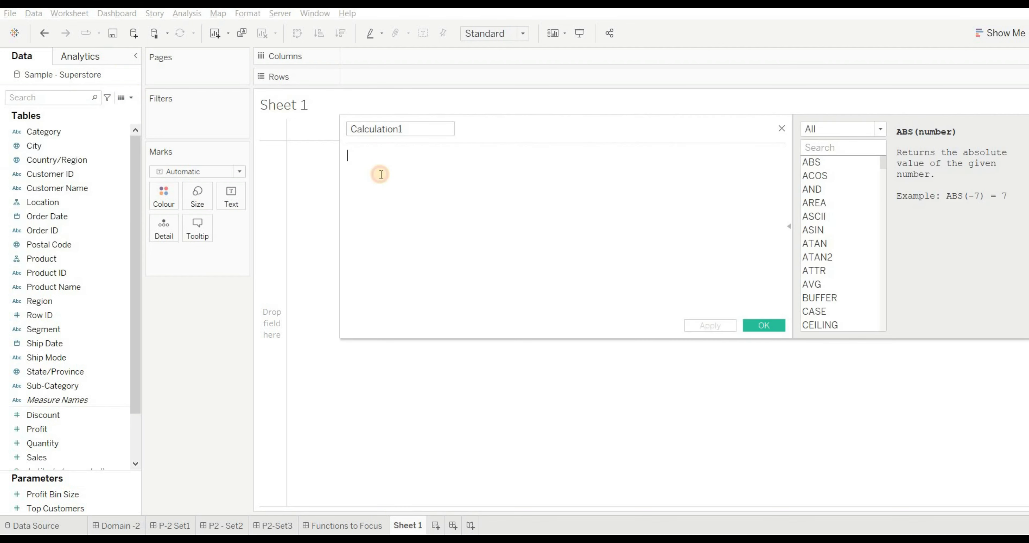
{"action": "type", "text": "fi"}
{"action": "left_click", "coordinate": [380, 174]}
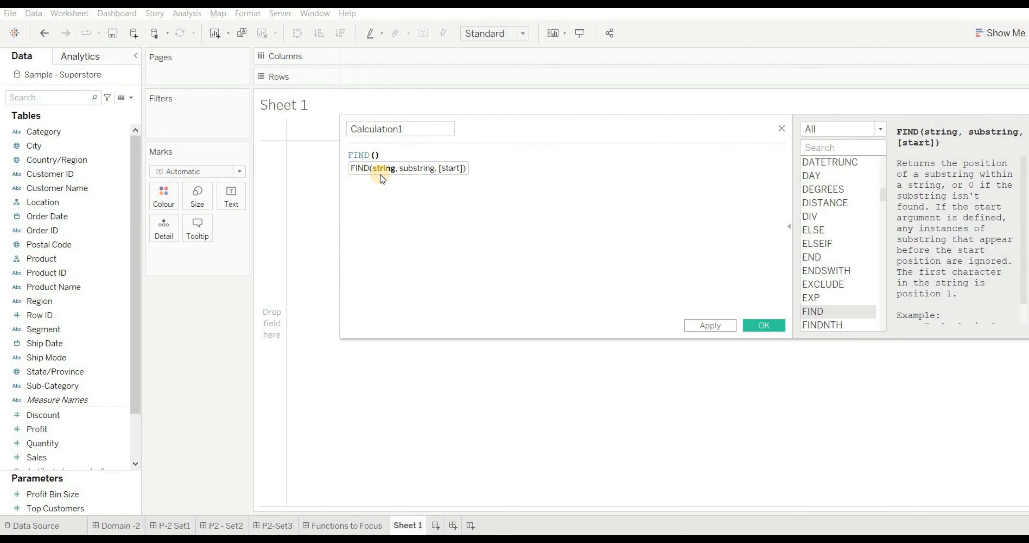
{"action": "type", "text": "''"}
{"action": "type", "text": "TAB"}
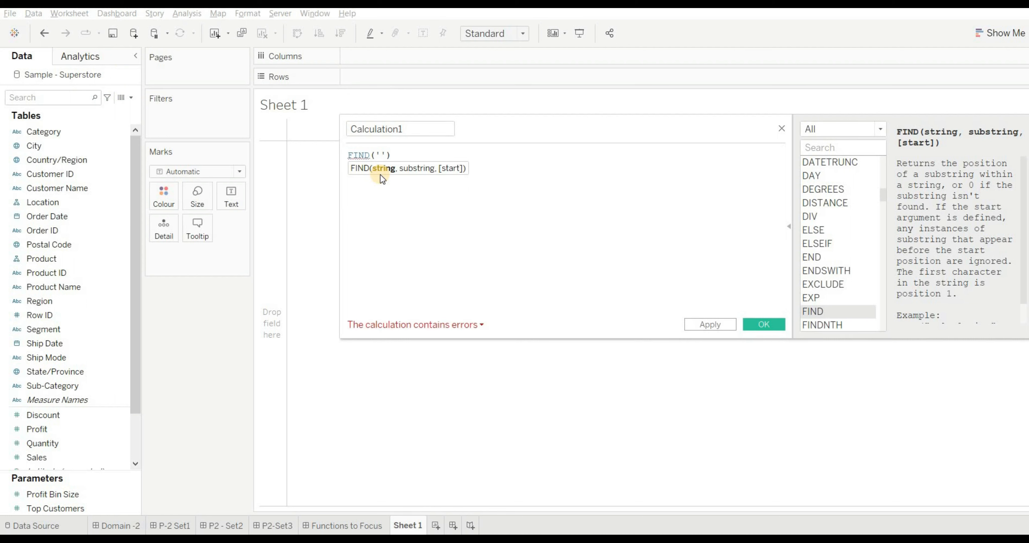
{"action": "type", "text": "LEAU"}
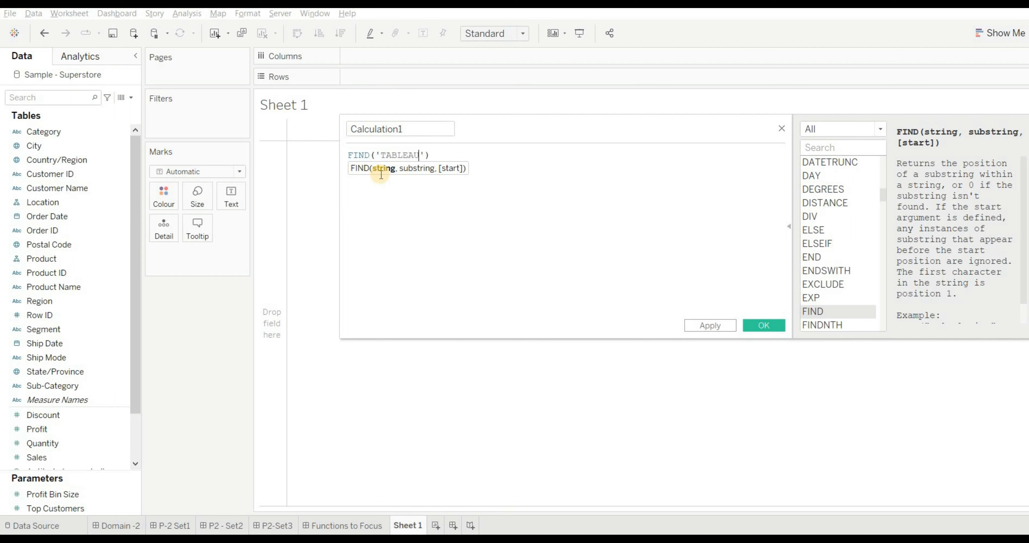
{"action": "type", "text": ",''"}
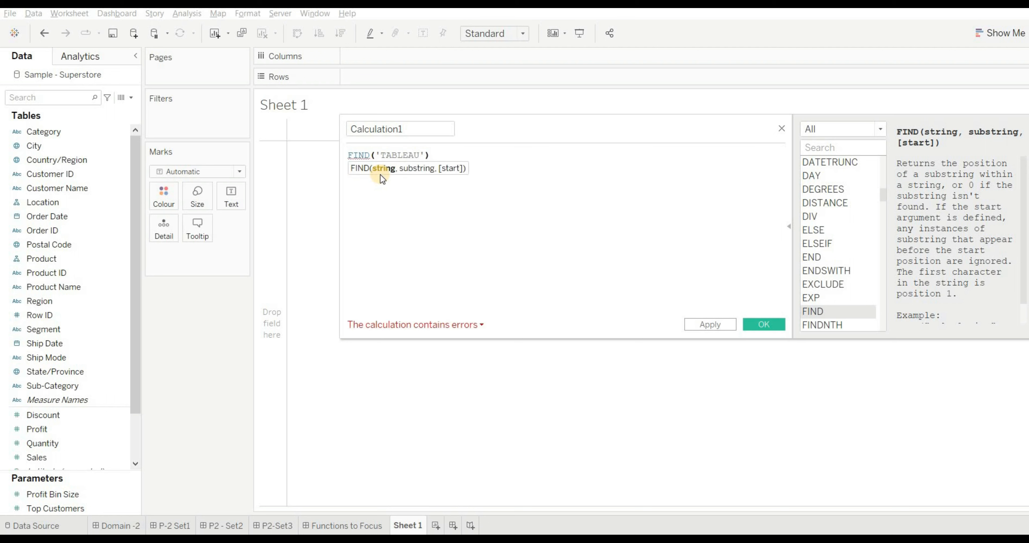
{"action": "type", "text": "TU"}
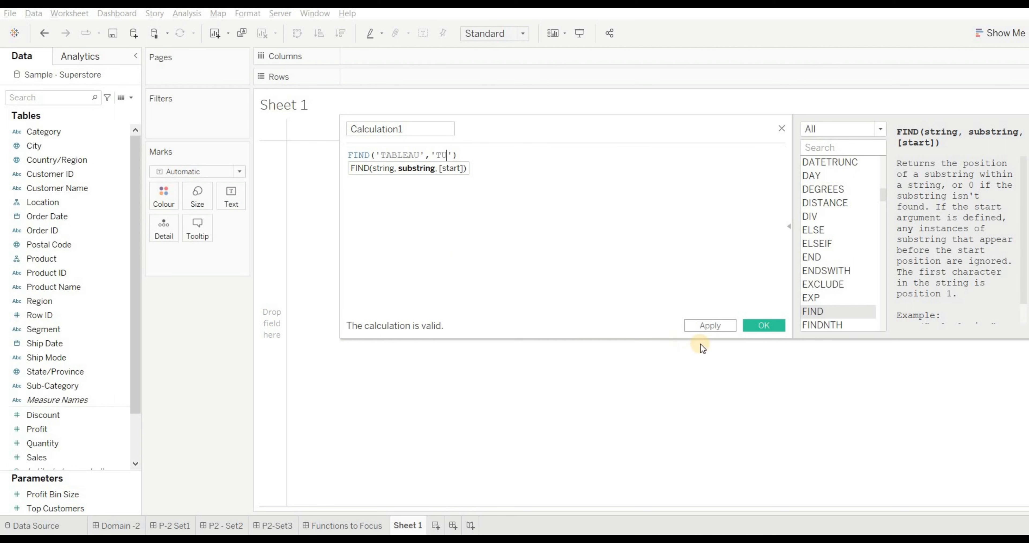
{"action": "left_click", "coordinate": [759, 328]}
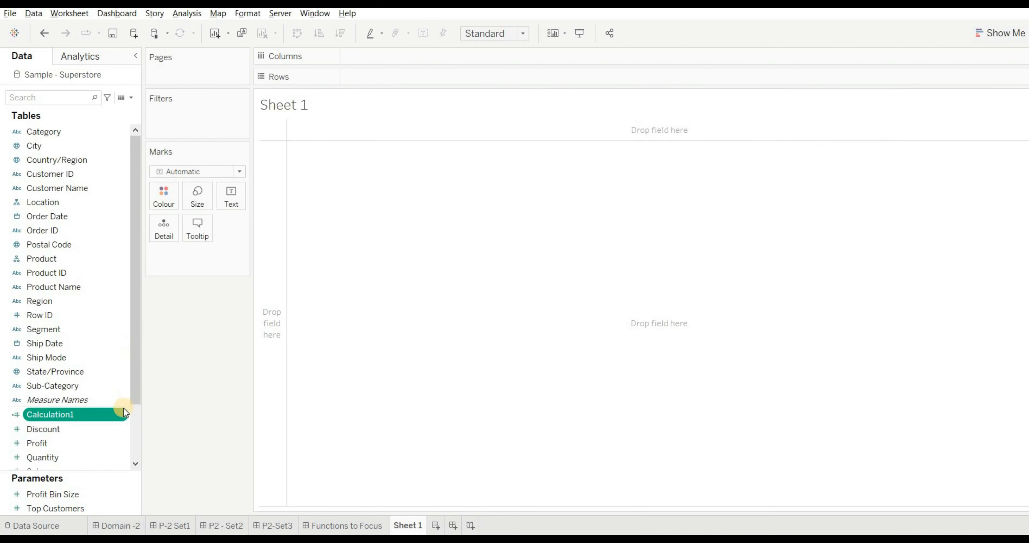
- Place the Calculation1 field on Rows and inspect the value of its mark
{"action": "mouse_move", "coordinate": [68, 415]}
{"action": "left_mouse_down"}
{"action": "mouse_move", "coordinate": [249, 297]}
{"action": "mouse_move", "coordinate": [386, 65]}
{"action": "mouse_move", "coordinate": [432, 168]}
{"action": "mouse_move", "coordinate": [390, 66]}
{"action": "left_mouse_up"}
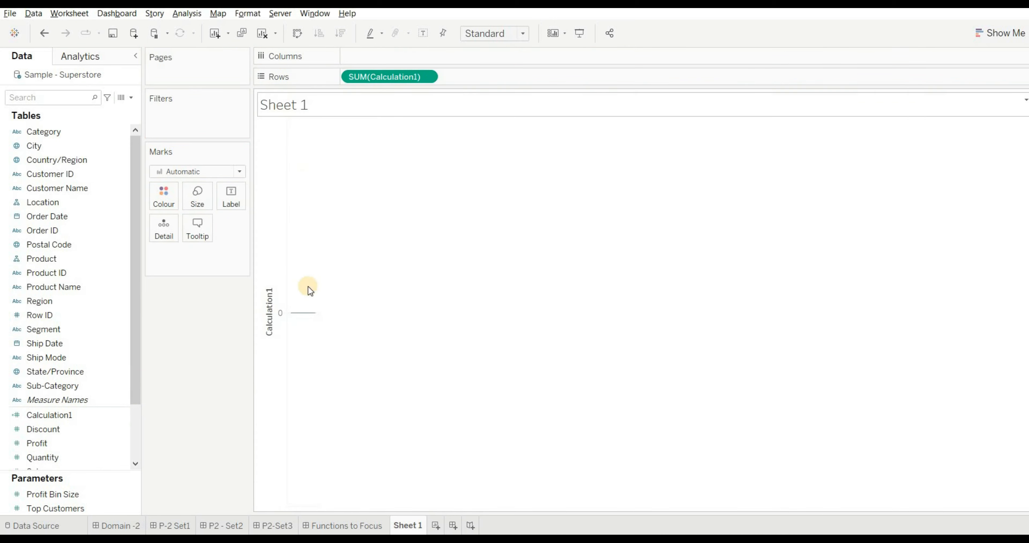
{"action": "mouse_move", "coordinate": [302, 318]}
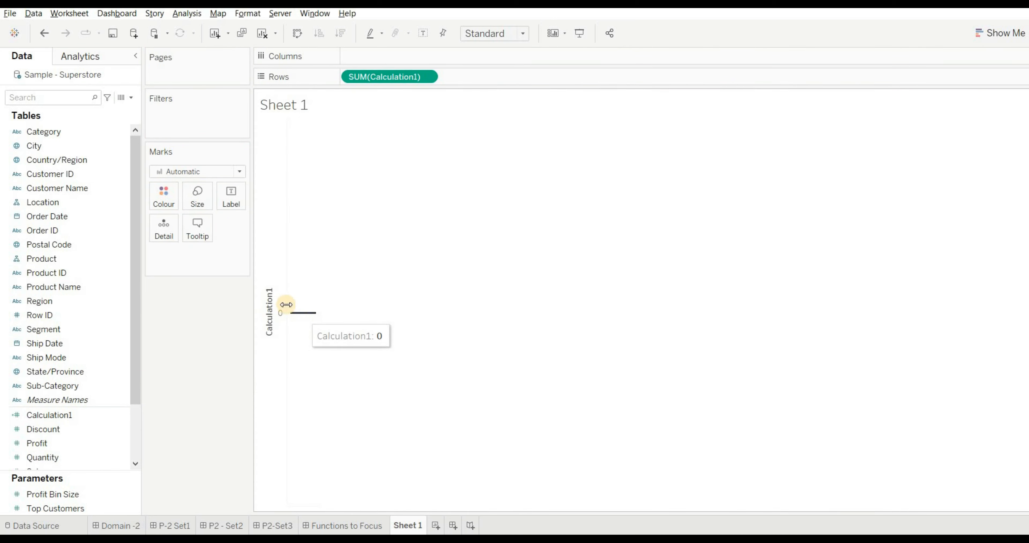
- On the P-2 Set1 dashboard, add the line "ANS -D" beneath the options of Q1
{"action": "left_click", "coordinate": [184, 525]}
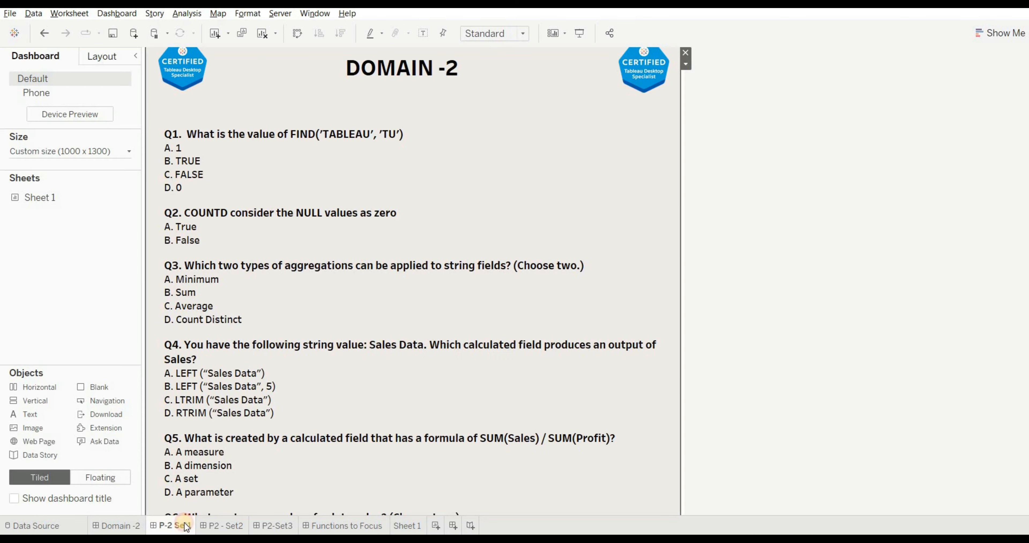
{"action": "double_click", "coordinate": [191, 185]}
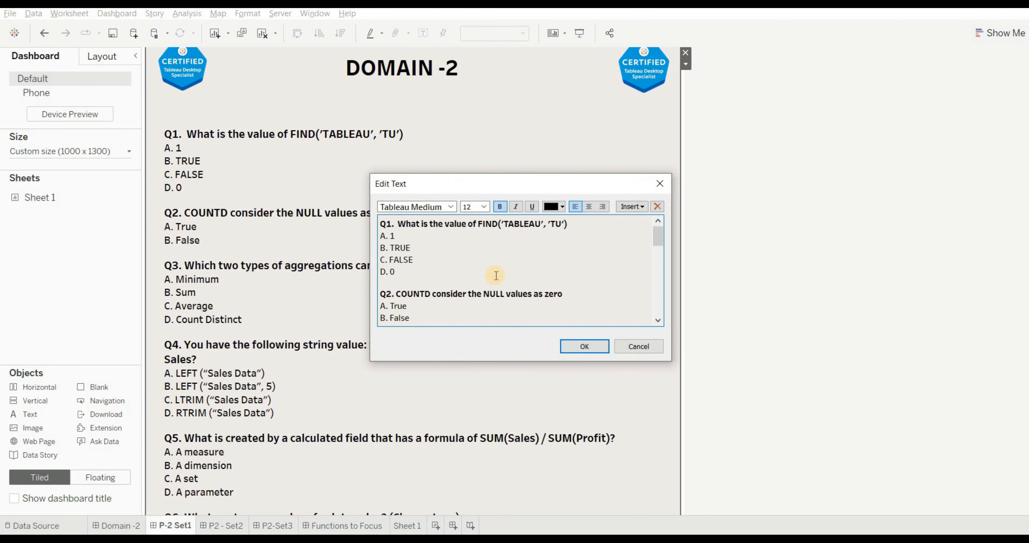
{"action": "left_click", "coordinate": [417, 285]}
{"action": "type", "text": "ANS -"}
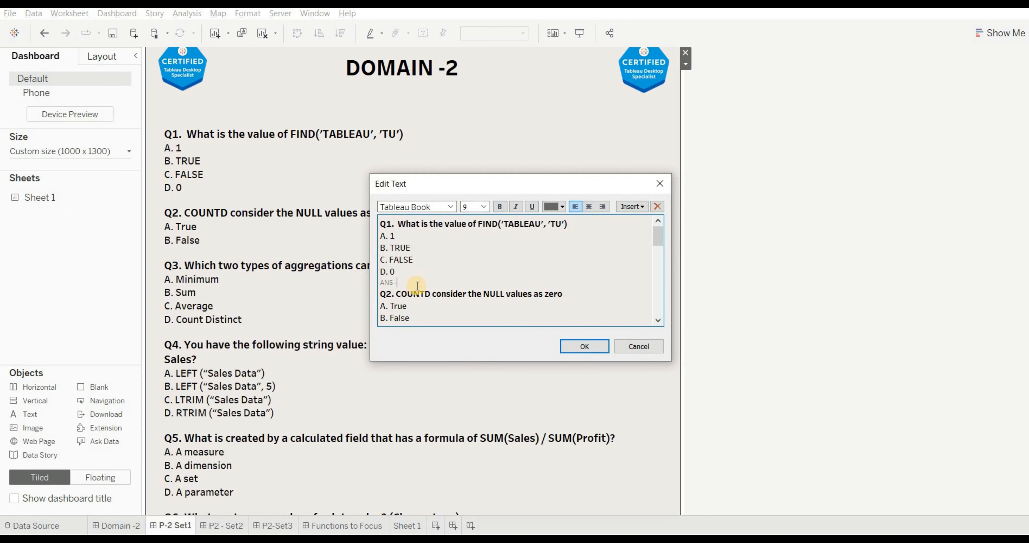
{"action": "type", "text": "D"}
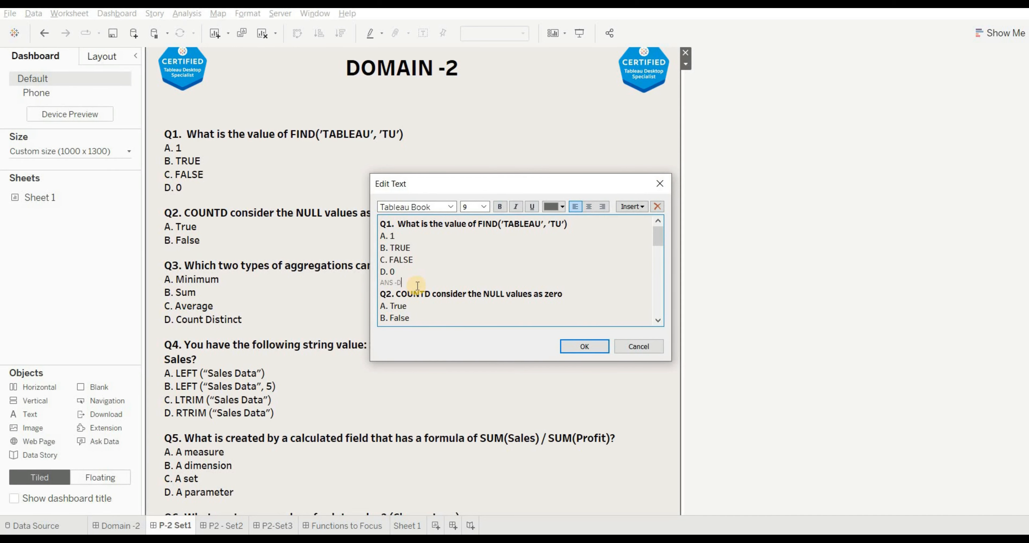
{"action": "left_click", "coordinate": [577, 344]}
- Open the Calculation1 formula on Sheet 1 for editing and read the reference description of the FIND function
{"action": "left_click", "coordinate": [416, 526]}
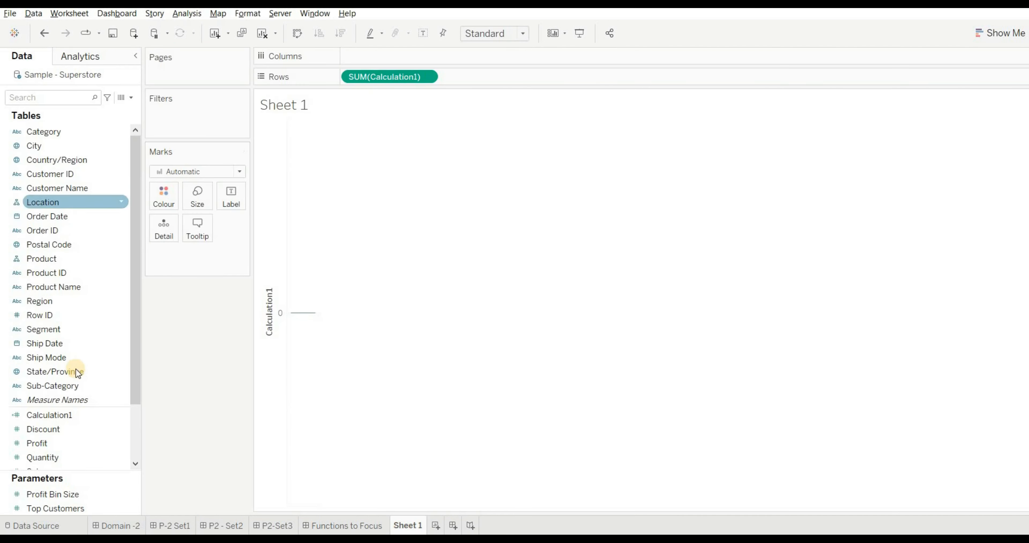
{"action": "left_click", "coordinate": [88, 400]}
{"action": "left_click", "coordinate": [91, 414]}
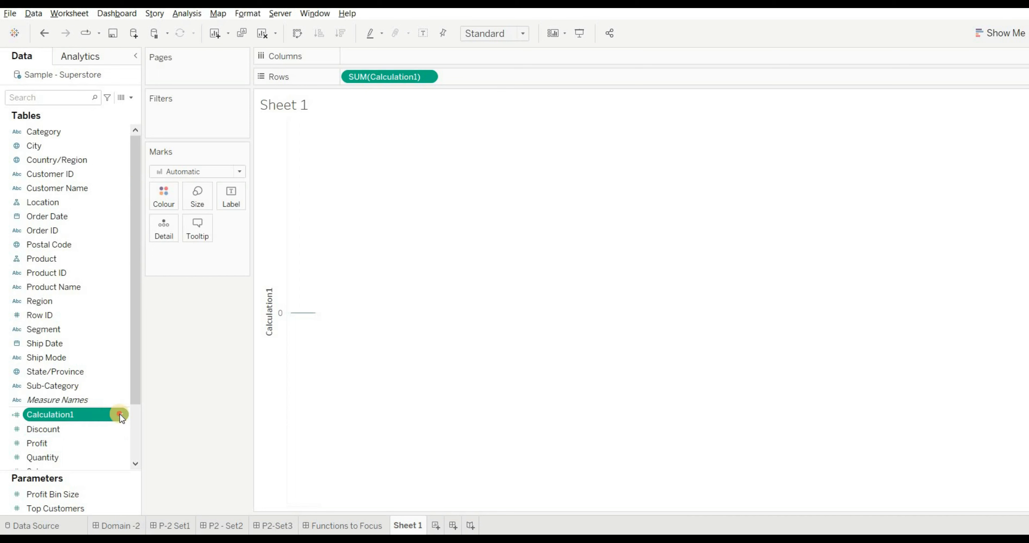
{"action": "right_click", "coordinate": [119, 414]}
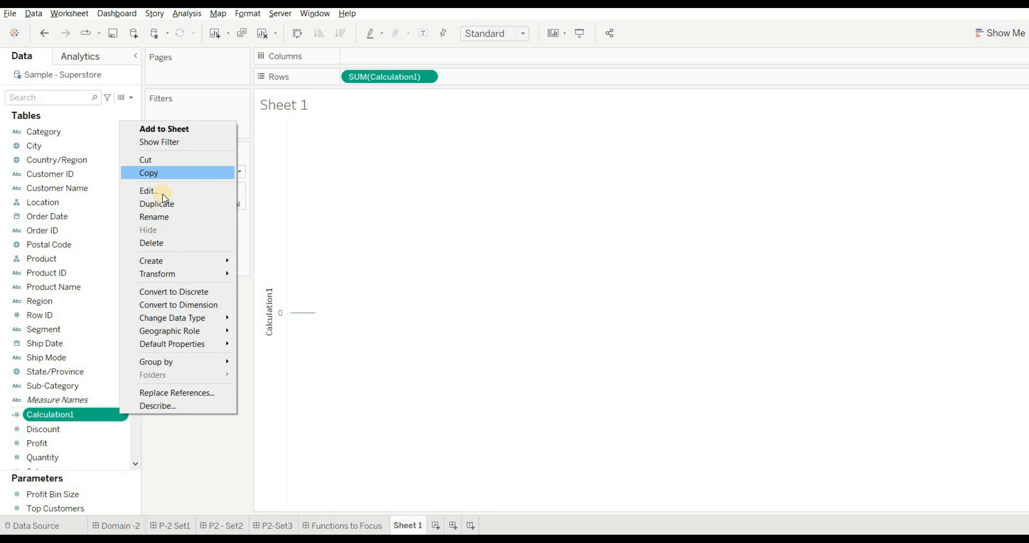
{"action": "left_click", "coordinate": [154, 191]}
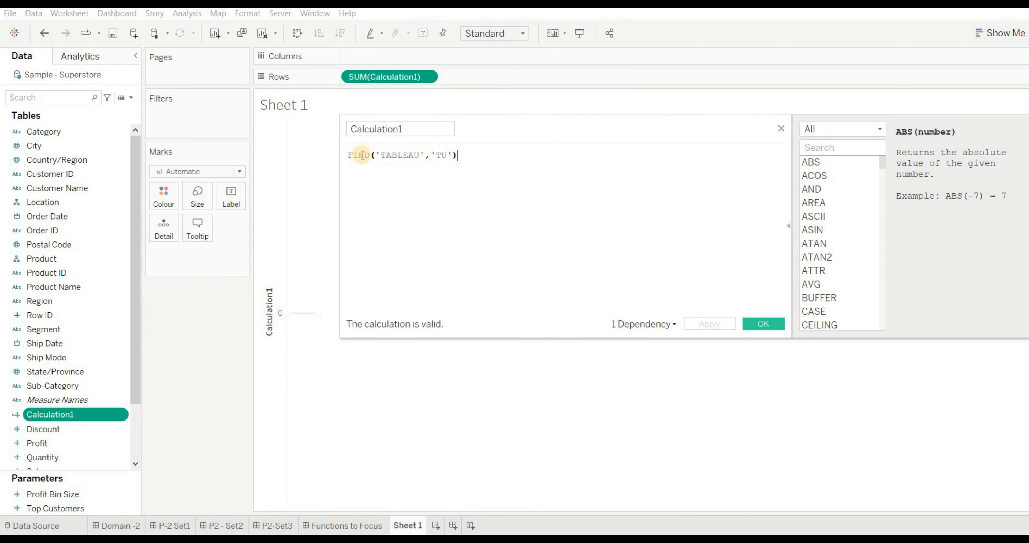
{"action": "left_click", "coordinate": [362, 155]}
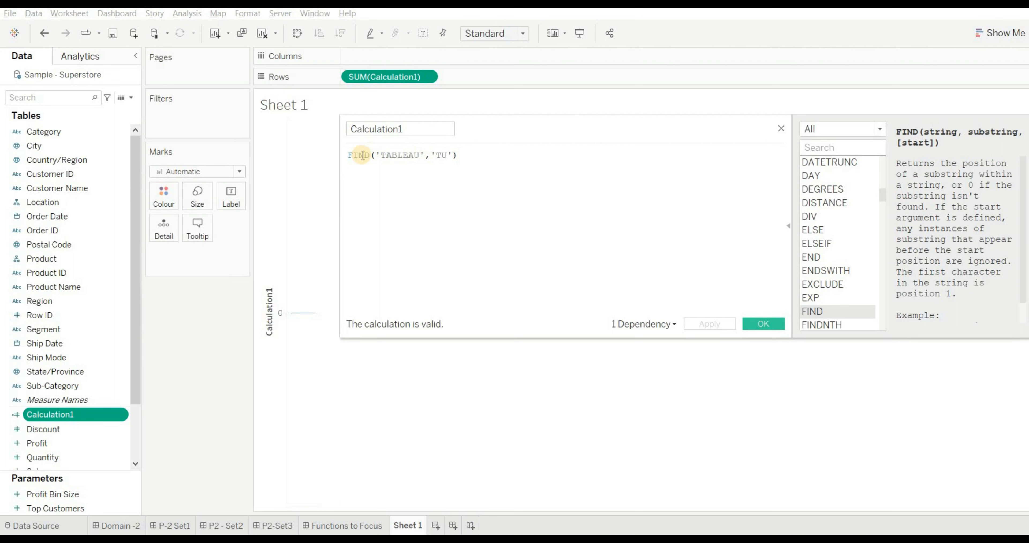
{"action": "scroll", "coordinate": [1011, 328], "scroll_direction": "down", "scroll_amount": 2}
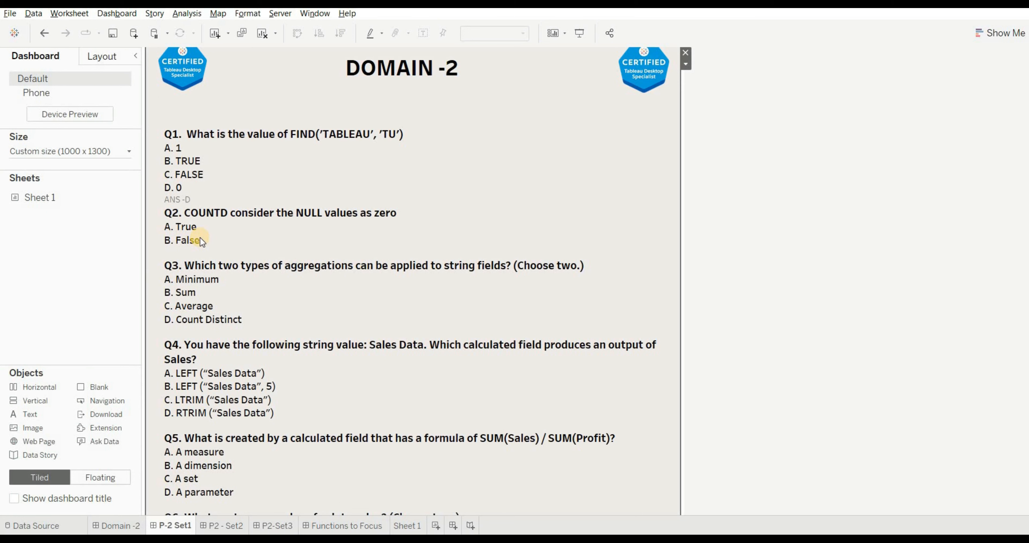
- Replace the Calculation1 formula on Sheet 1 with an empty COUNTD() function to read its reference description
{"action": "left_click", "coordinate": [406, 526]}
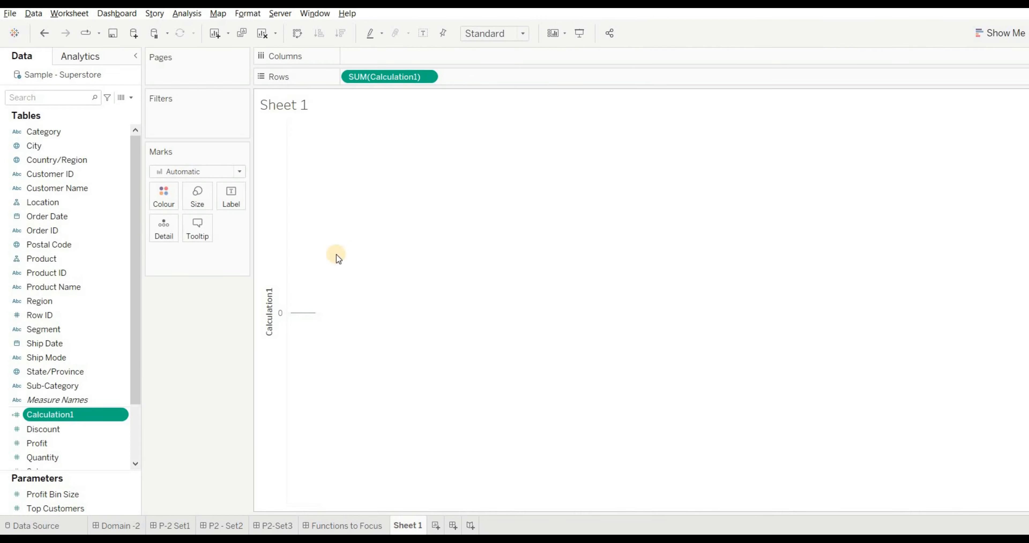
{"action": "right_click", "coordinate": [117, 413]}
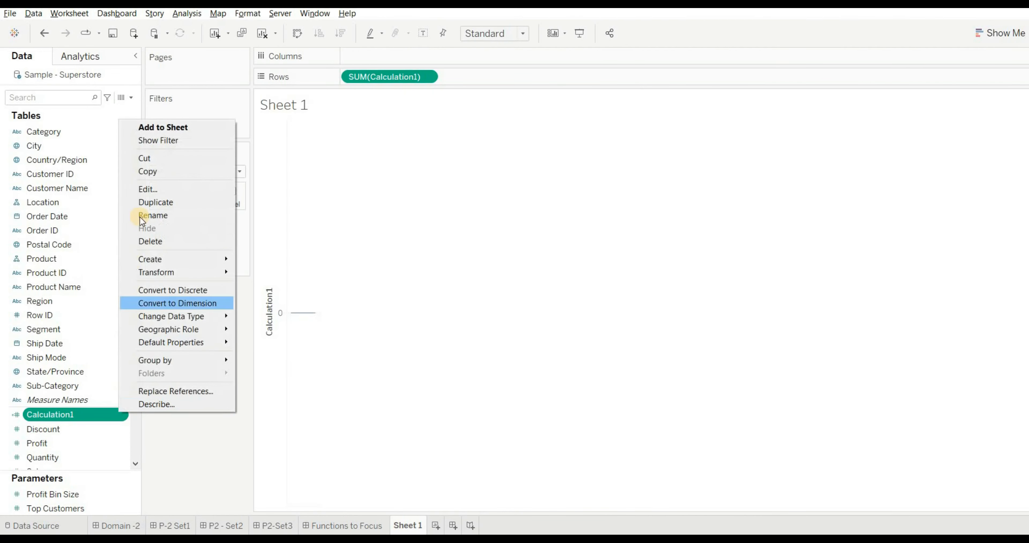
{"action": "left_click", "coordinate": [144, 191]}
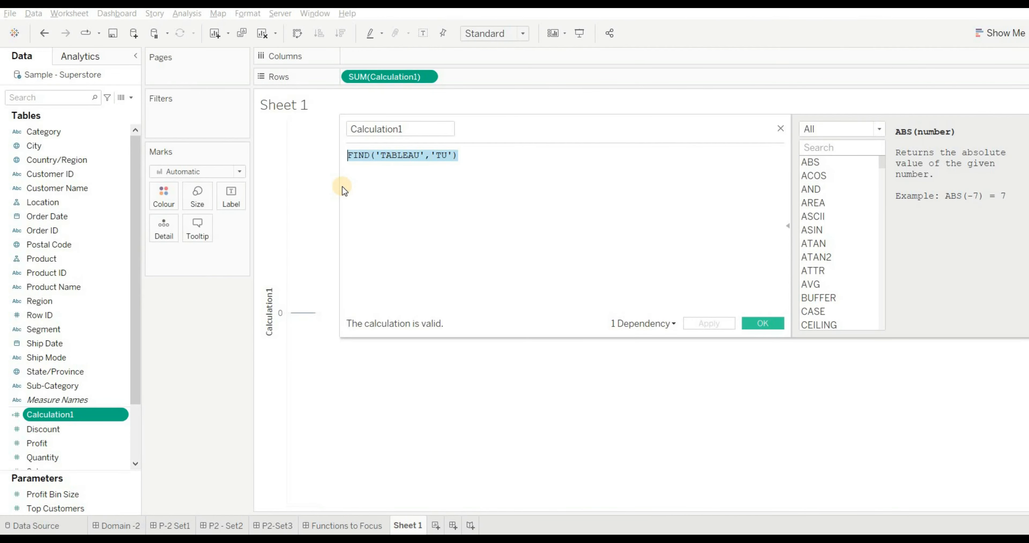
{"action": "key", "text": "BackSpace"}
{"action": "type", "text": "COUNT"}
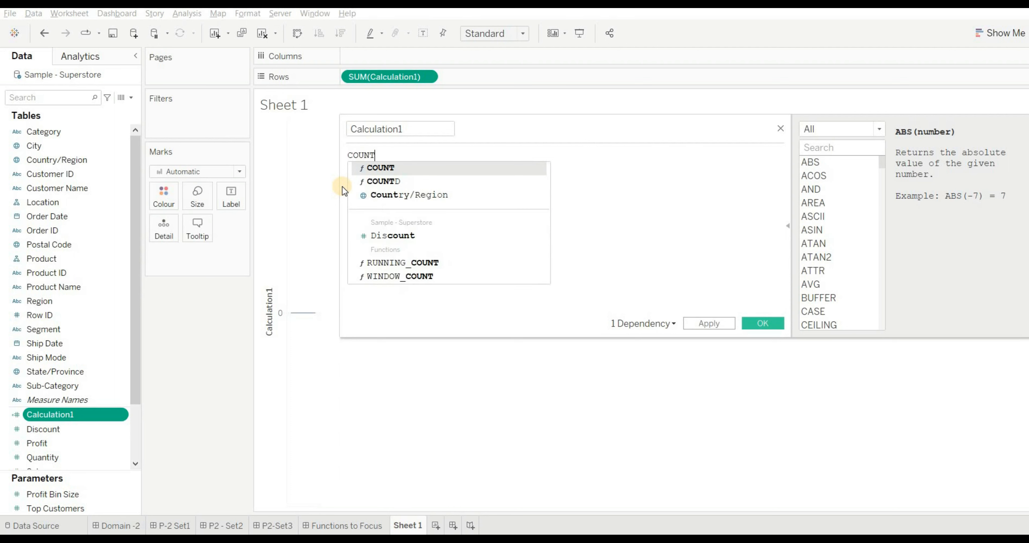
{"action": "key", "text": "Down"}
{"action": "key", "text": "Return"}
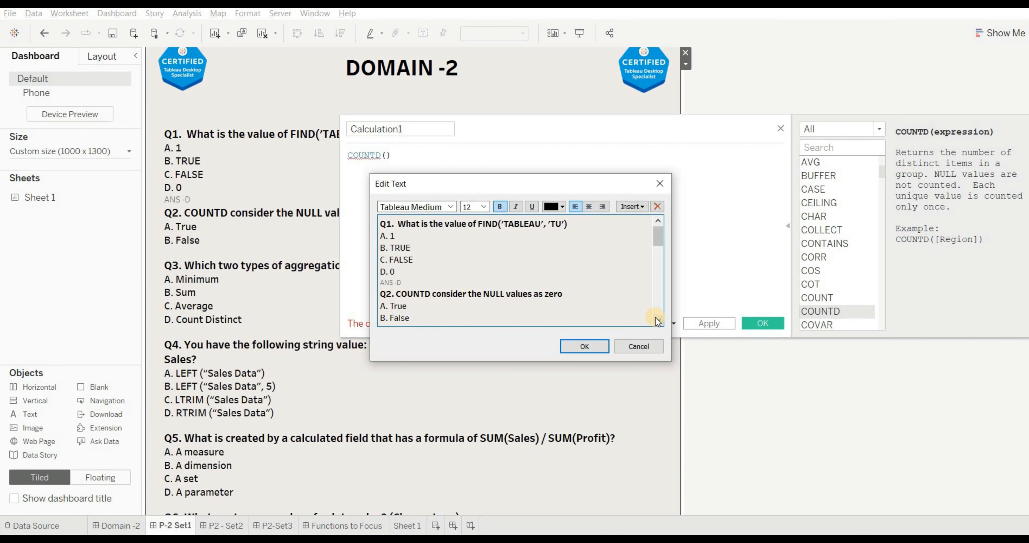
- Add the line "ANS - FALSE" beneath the options of Q2 in the P-2 Set1 dashboard text
{"action": "left_click", "coordinate": [657, 321]}
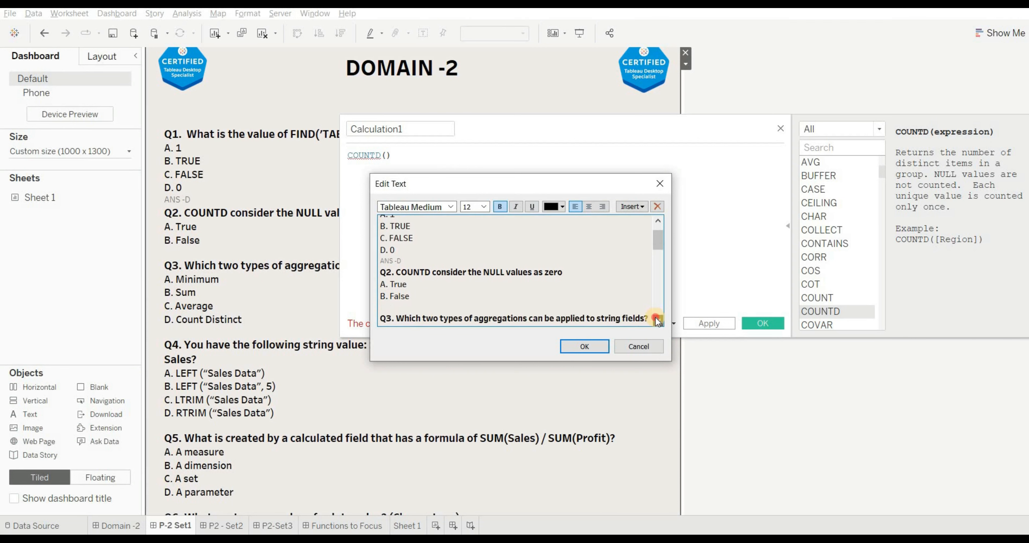
{"action": "left_click", "coordinate": [658, 321]}
{"action": "left_click", "coordinate": [384, 296]}
{"action": "type", "text": "ANS"}
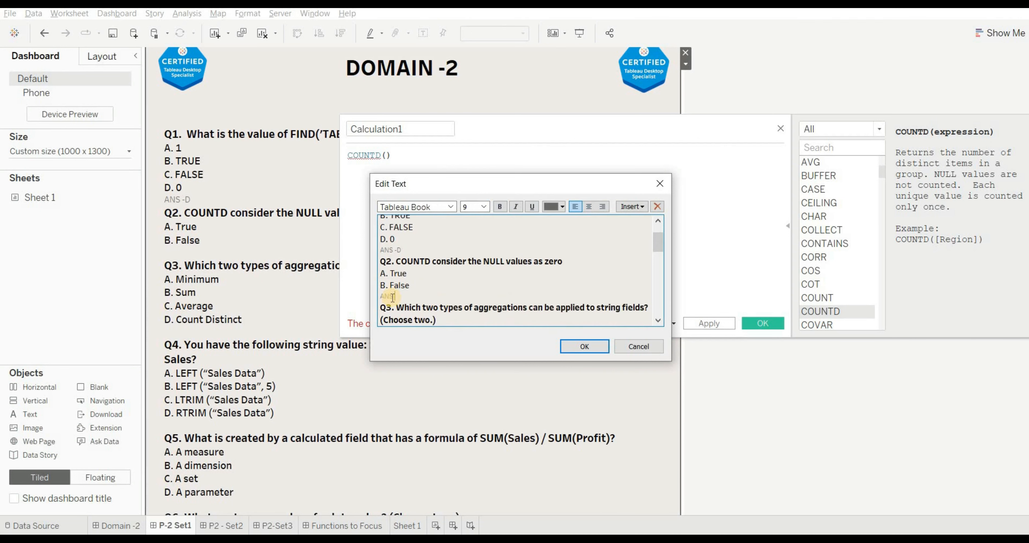
{"action": "type", "text": " - FALSE"}
{"action": "left_click", "coordinate": [587, 351]}
- Move the calculation editor aside, return to Sheet 1 and test the formula MIN([Category]) in Calculation1
{"action": "left_click_drag", "start_coordinate": [597, 130], "coordinate": [915, 83]}
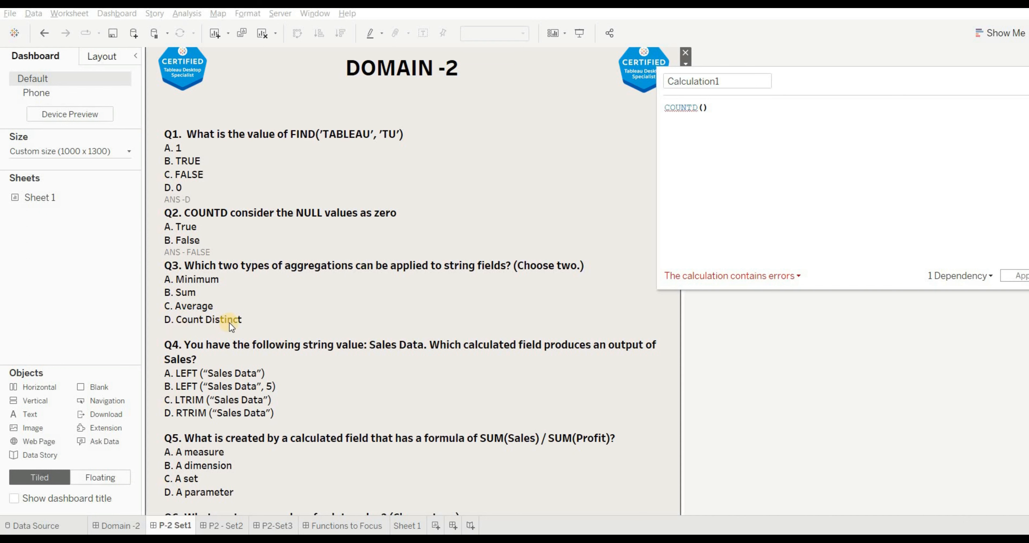
{"action": "left_click", "coordinate": [407, 525]}
{"action": "left_click", "coordinate": [69, 131]}
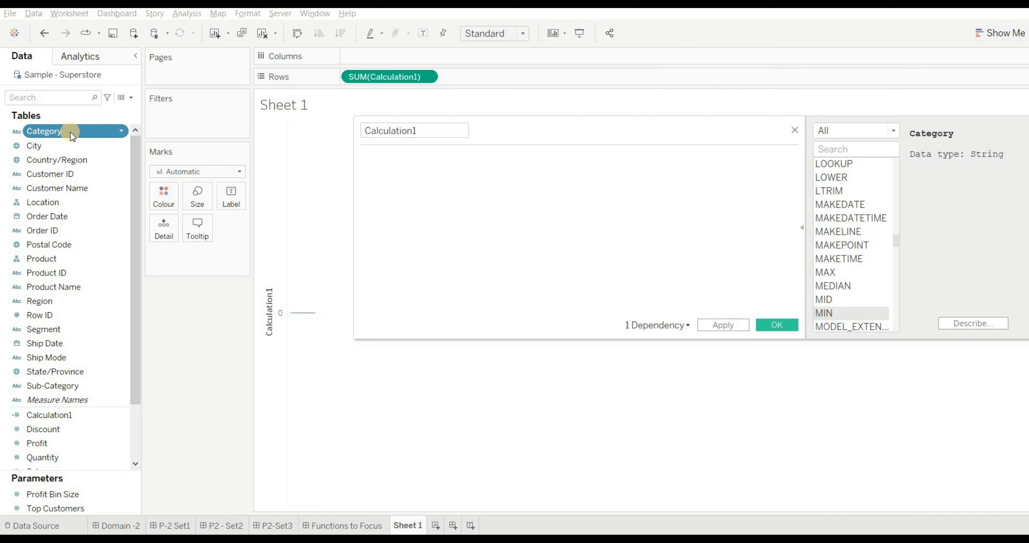
{"action": "type", "text": "MIN"}
{"action": "key", "text": "Return"}
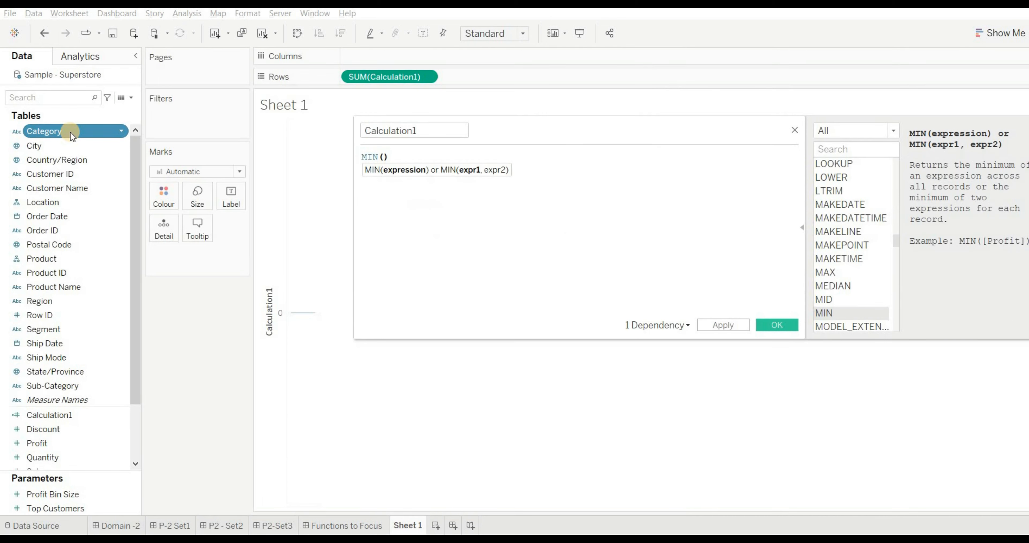
{"action": "type", "text": "cat"}
{"action": "key", "text": "Return"}
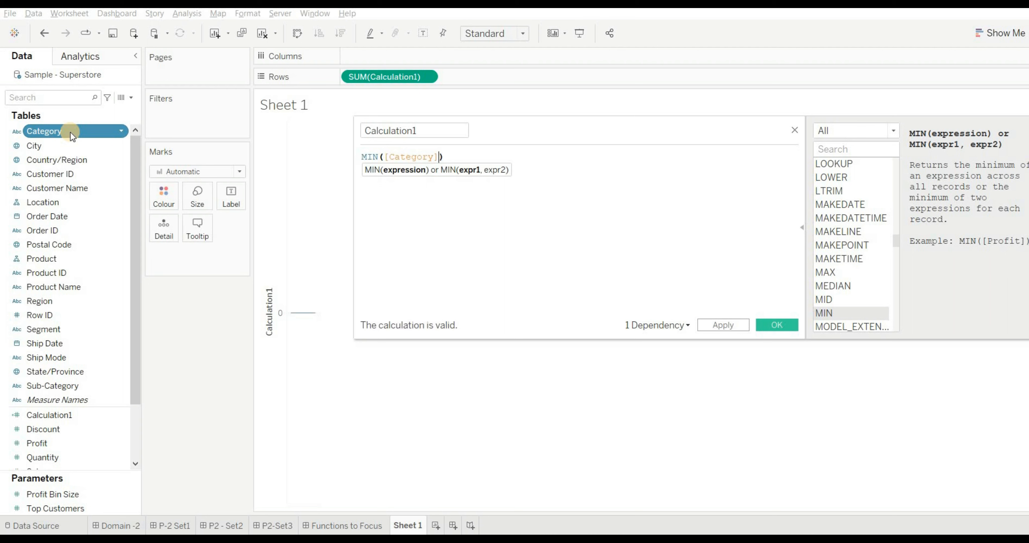
- Replace the formula in the calculation editor with SUM([Category]) to test summing a string field
{"action": "key", "text": "ctrl+a"}
{"action": "key", "text": "BackSpace"}
{"action": "type", "text": "s"}
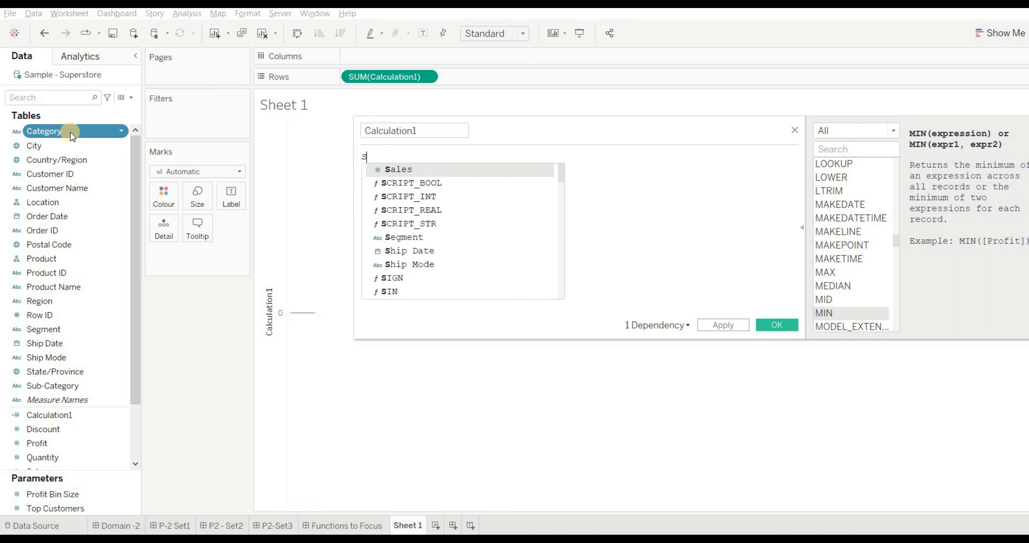
{"action": "type", "text": "um"}
{"action": "key", "text": "Return"}
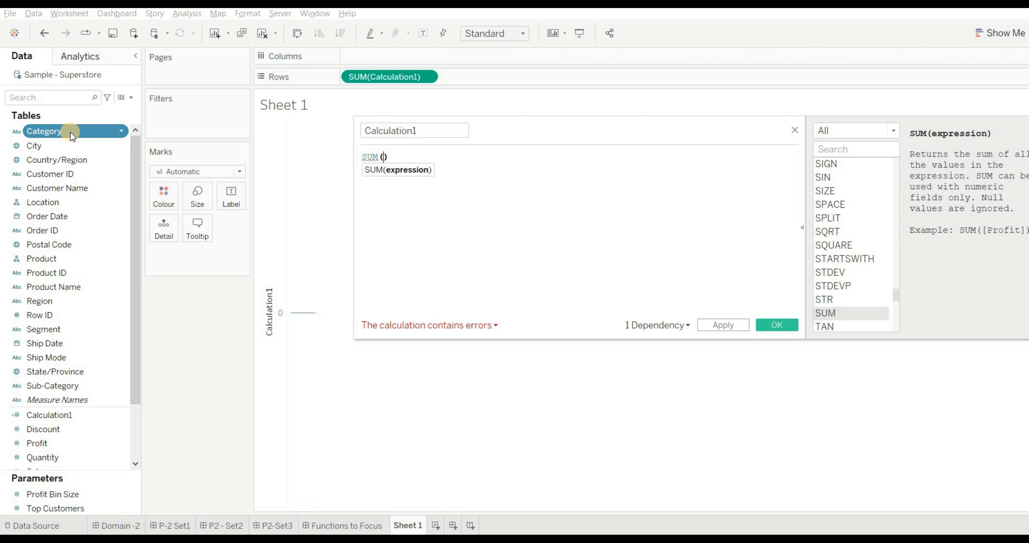
{"action": "type", "text": "cat"}
{"action": "key", "text": "Return"}
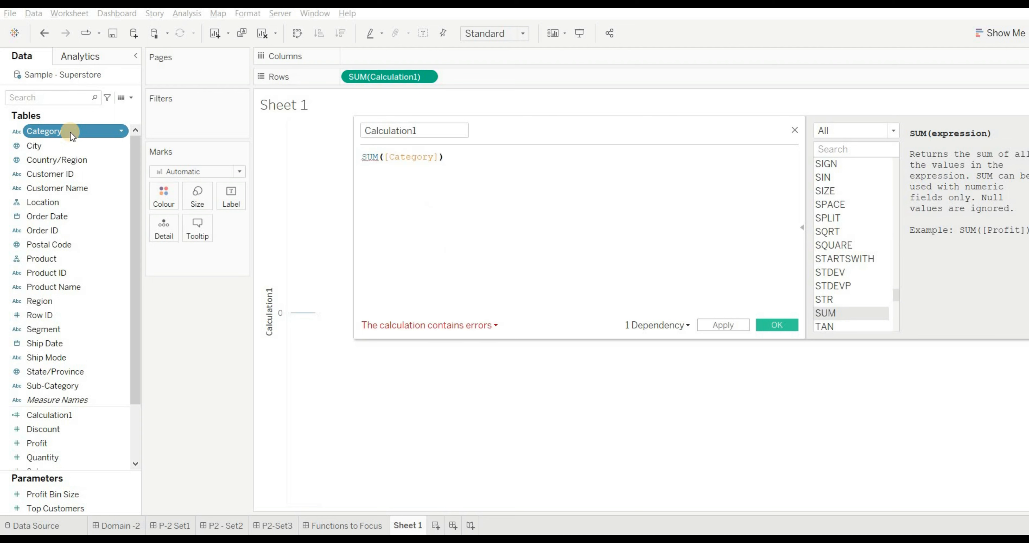
- Replace the formula in the calculation editor with AVG([Category]) to test averaging a string field
{"action": "key", "text": "ctrl+a"}
{"action": "key", "text": "BackSpace"}
{"action": "type", "text": "AVER"}
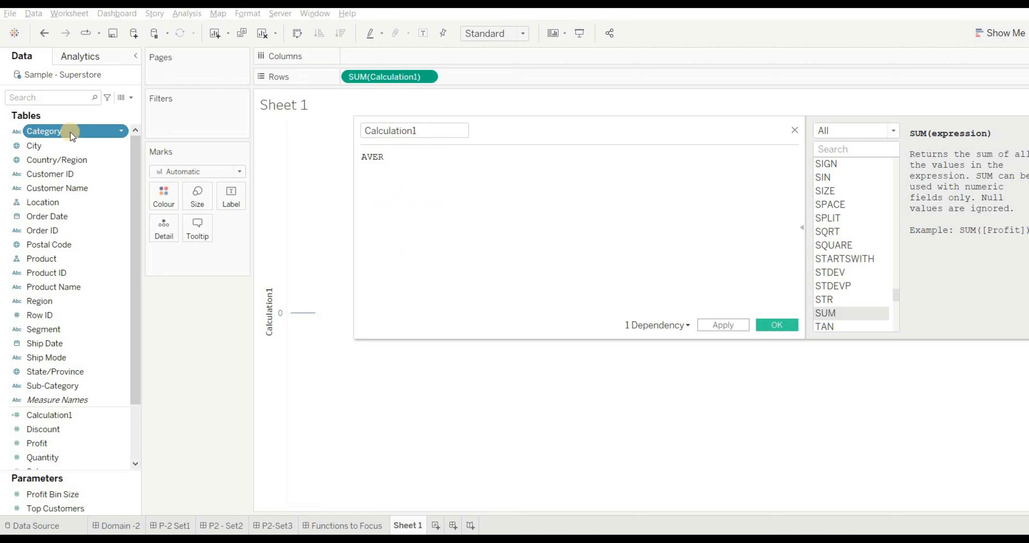
{"action": "key", "text": "BackSpace"}
{"action": "key", "text": "BackSpace"}
{"action": "type", "text": "G"}
{"action": "key", "text": "Return"}
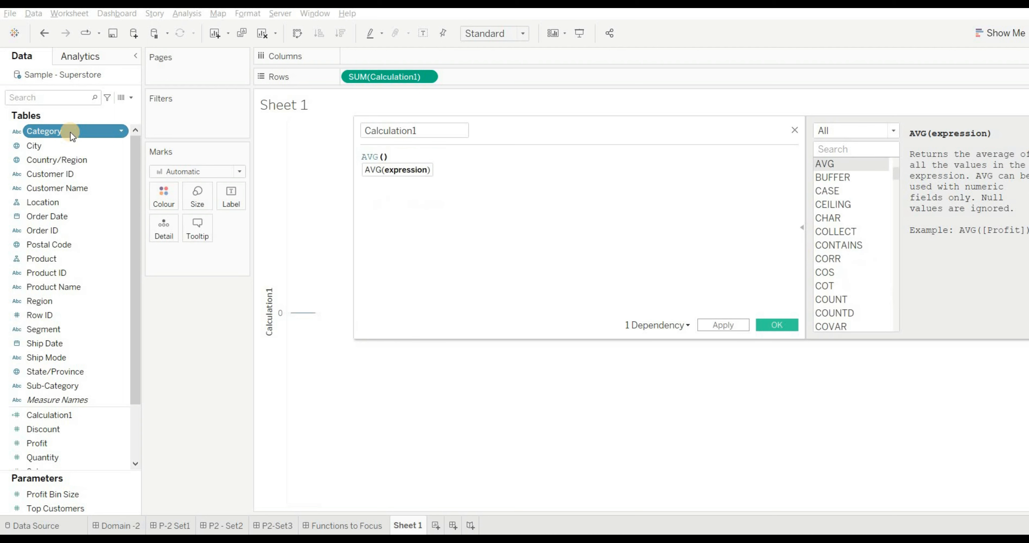
{"action": "type", "text": "[cat"}
{"action": "key", "text": "Return"}
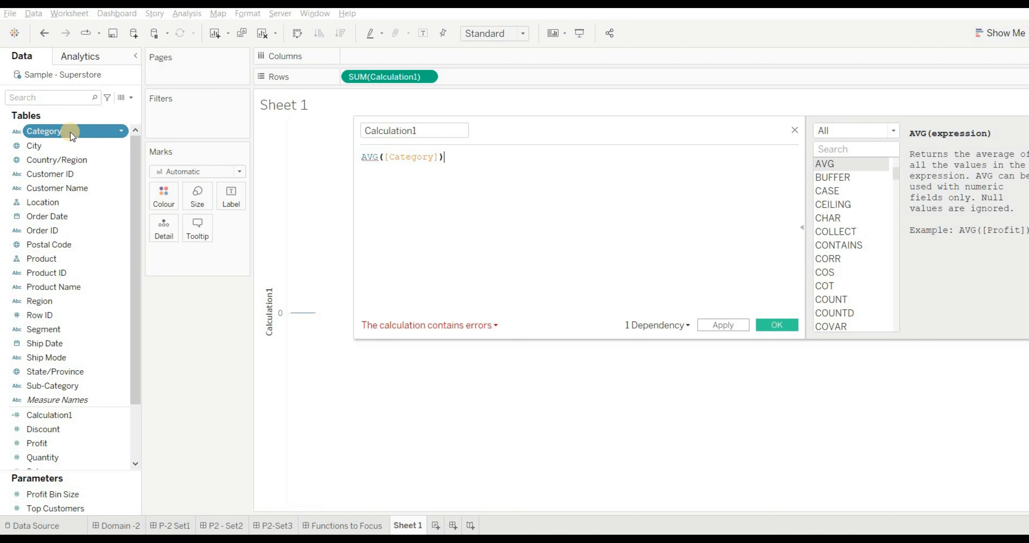
- Replace the formula with COUNTD([Category]) to test a distinct count on a string field, and close the editor without saving
{"action": "key", "text": "ctrl+a"}
{"action": "type", "text": "COUNT"}
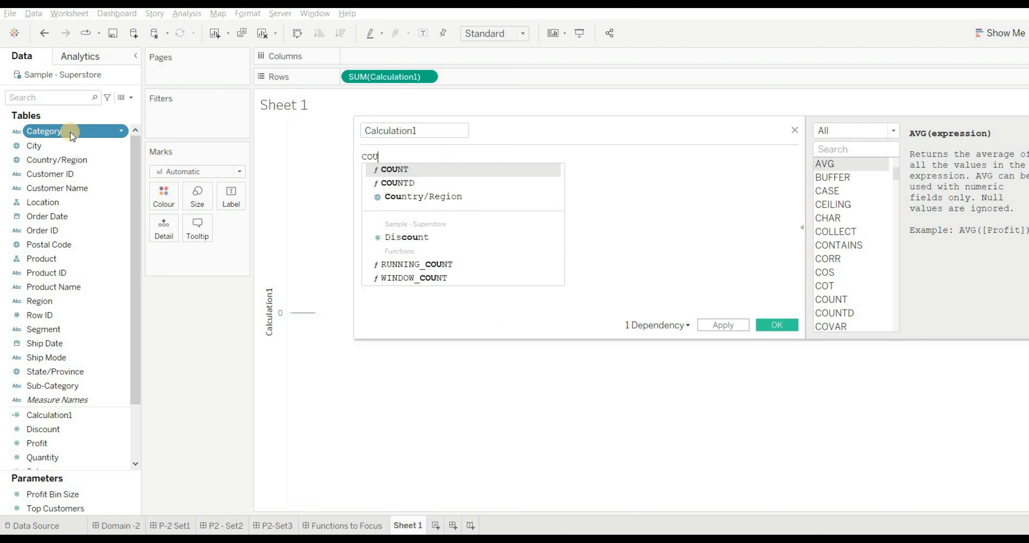
{"action": "key", "text": "Down"}
{"action": "key", "text": "Return"}
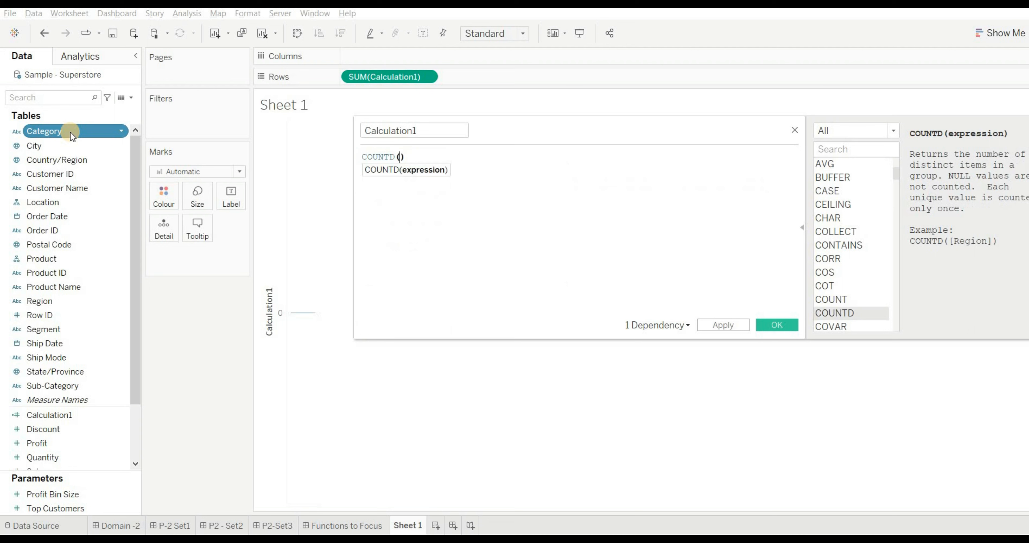
{"action": "type", "text": "cat"}
{"action": "key", "text": "Return"}
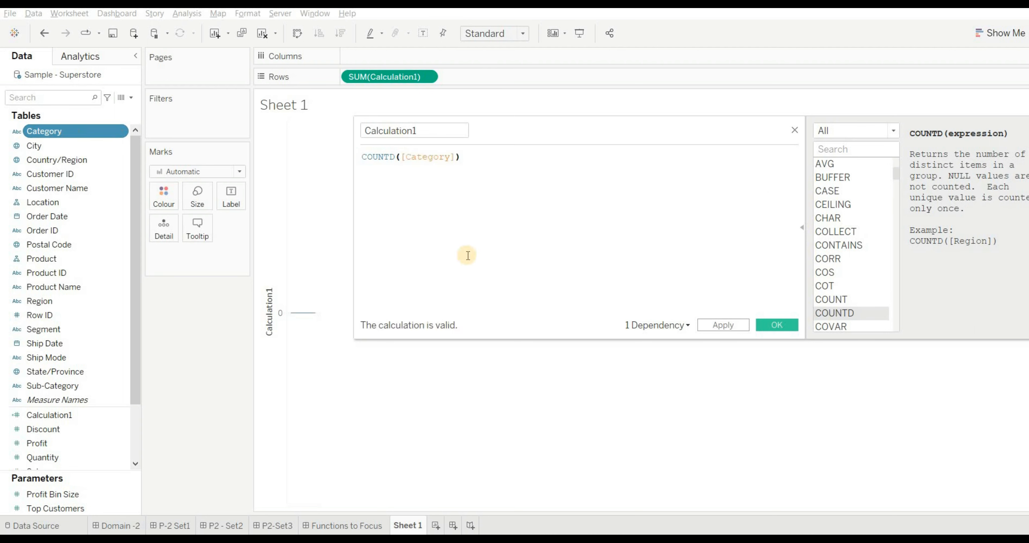
{"action": "left_click", "coordinate": [794, 131]}
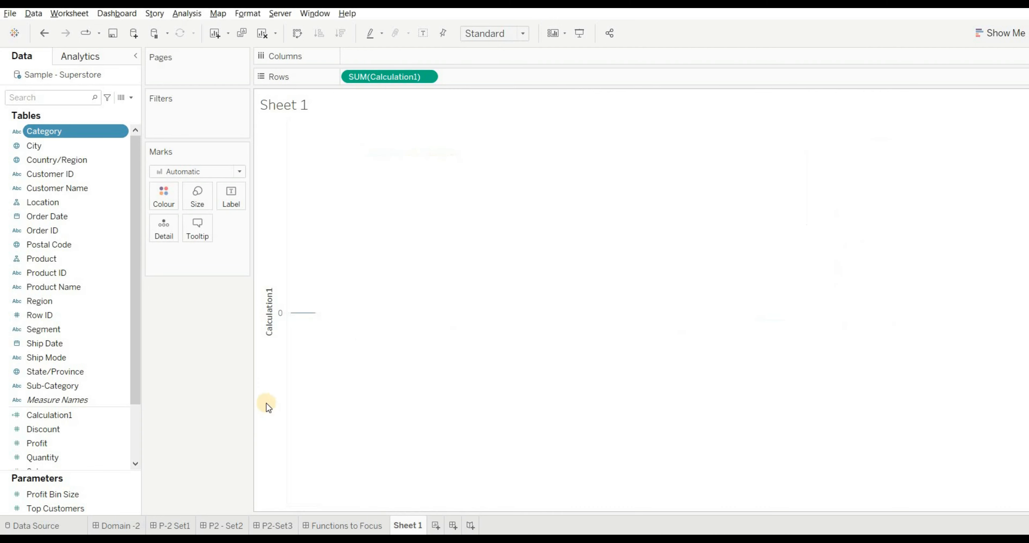
- Add the line "ANS -A,D" beneath the options of Q3 in the P-2 Set1 dashboard text
{"action": "left_click", "coordinate": [174, 525]}
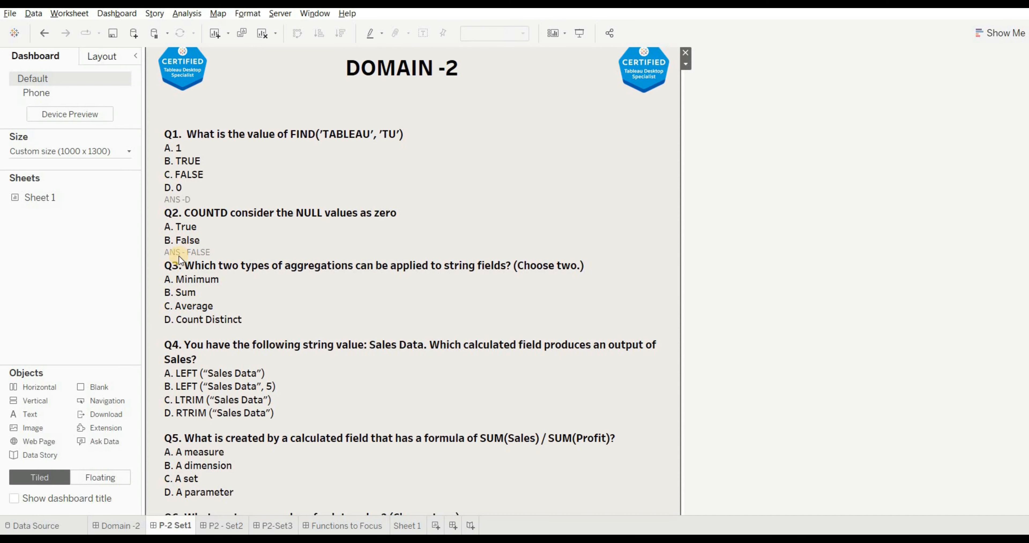
{"action": "double_click", "coordinate": [210, 319]}
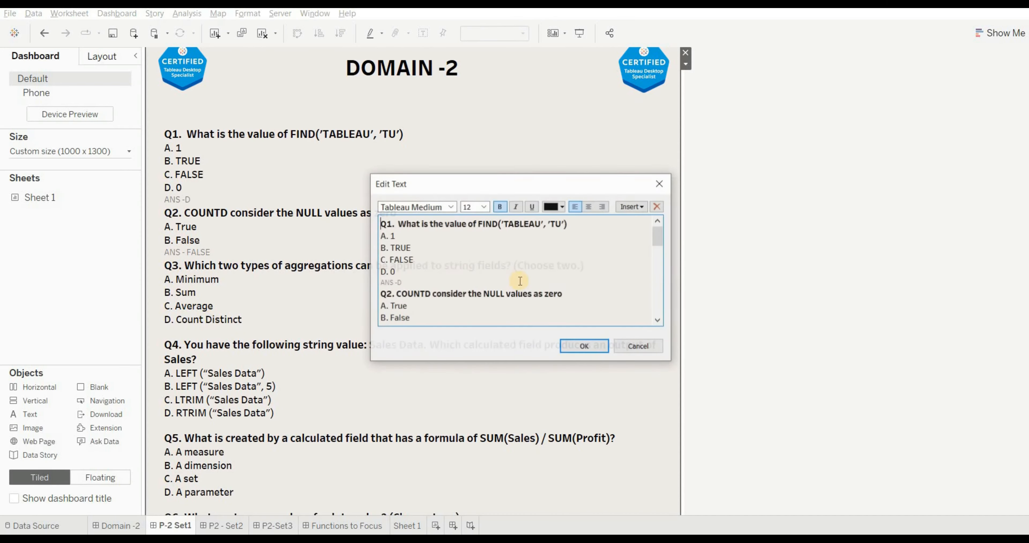
{"action": "scroll", "coordinate": [517, 276], "scroll_direction": "down", "scroll_amount": 3}
{"action": "left_click", "coordinate": [413, 313]}
{"action": "type", "text": "ANS -A"}
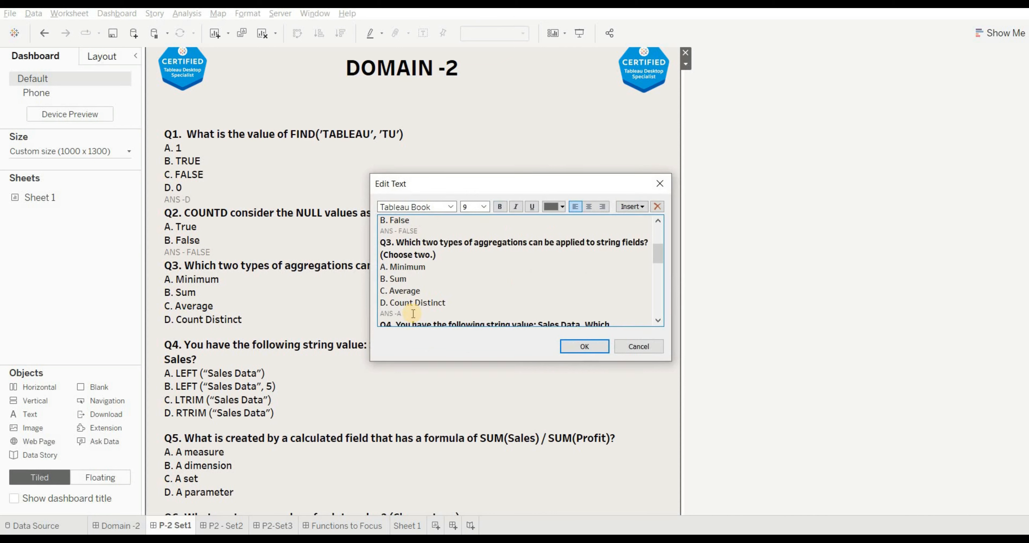
{"action": "type", "text": ",D"}
{"action": "left_click", "coordinate": [586, 352]}
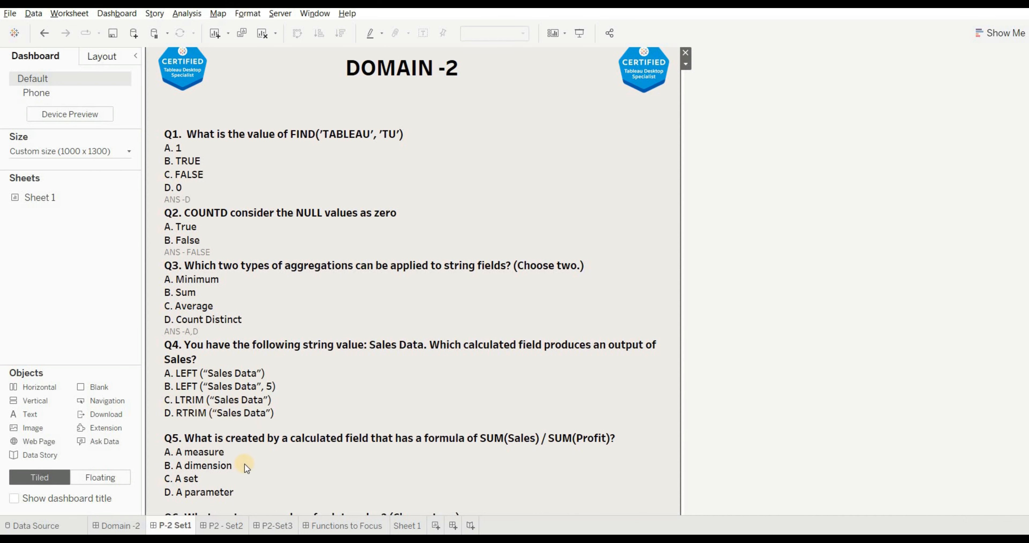
- Return to Sheet 1, clear the sheet and open the editor for a new calculated field
{"action": "left_click", "coordinate": [402, 525]}
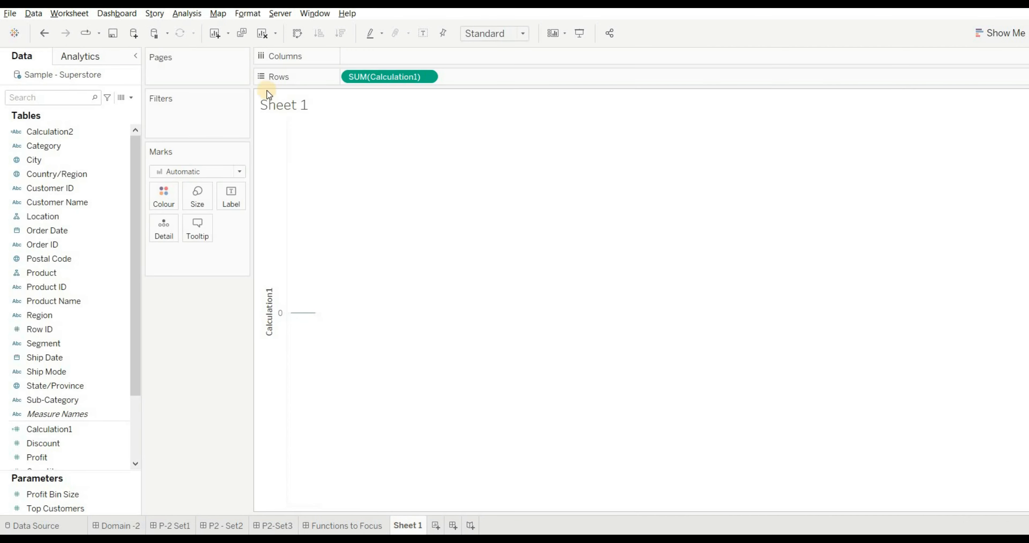
{"action": "left_click", "coordinate": [258, 38]}
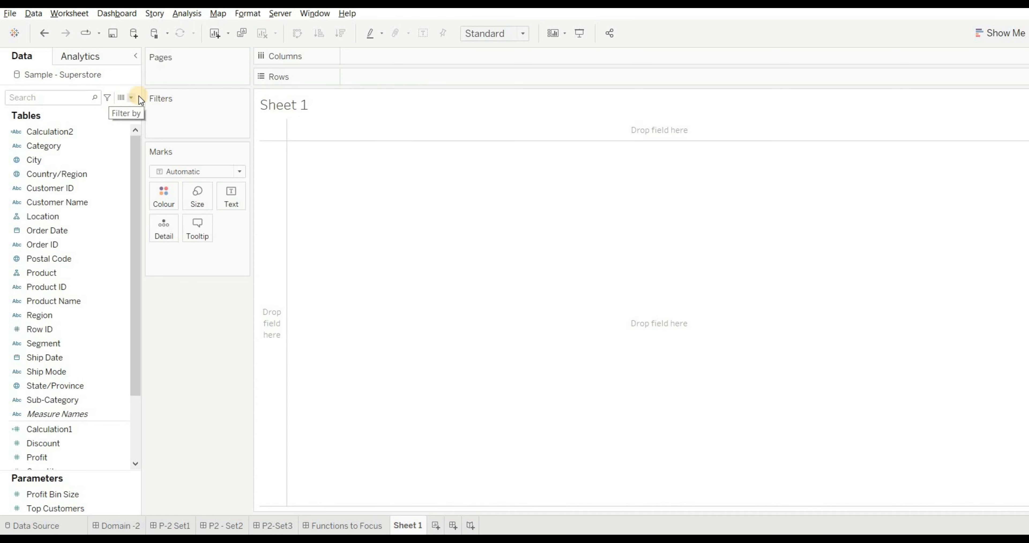
{"action": "left_click", "coordinate": [131, 98]}
{"action": "left_click", "coordinate": [110, 110]}
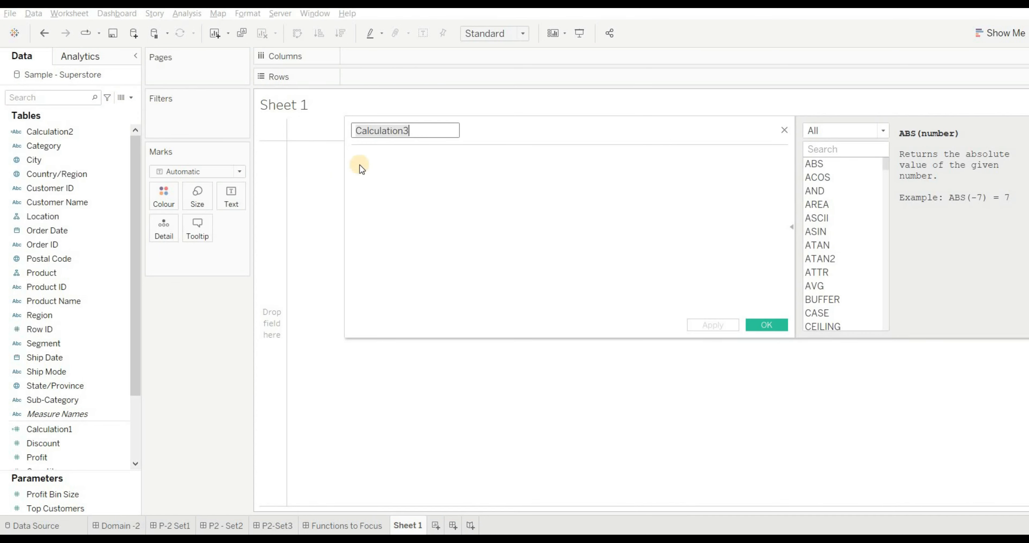
- Apply the formula LTRIM('SALES DATA') to the new calculated field and place the field on Rows
{"action": "left_click", "coordinate": [435, 164]}
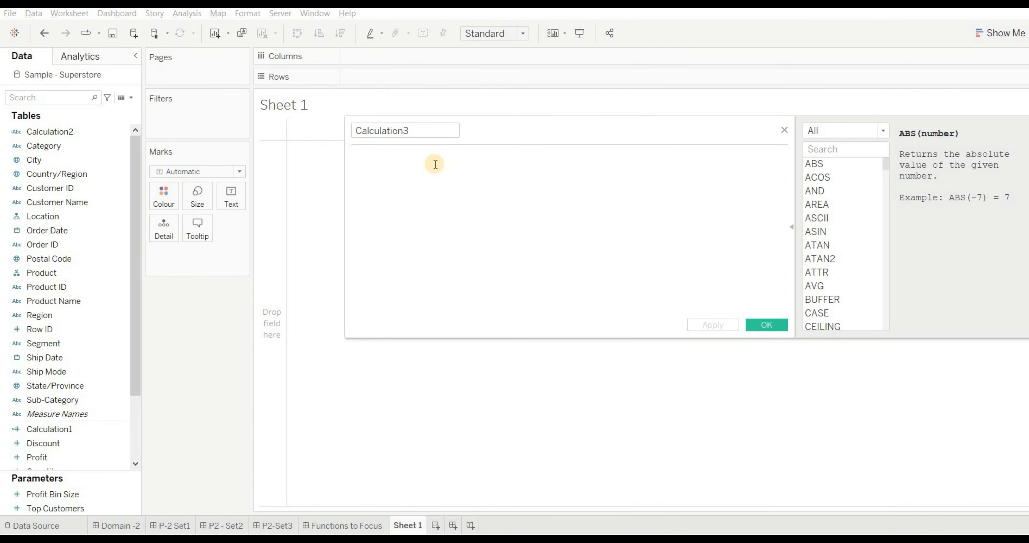
{"action": "type", "text": "LTR"}
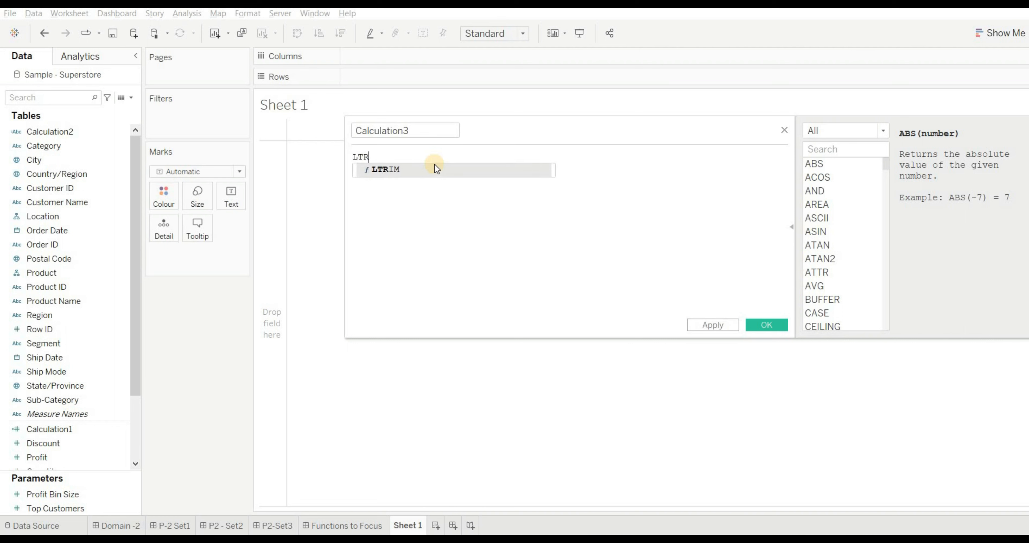
{"action": "key", "text": "Return"}
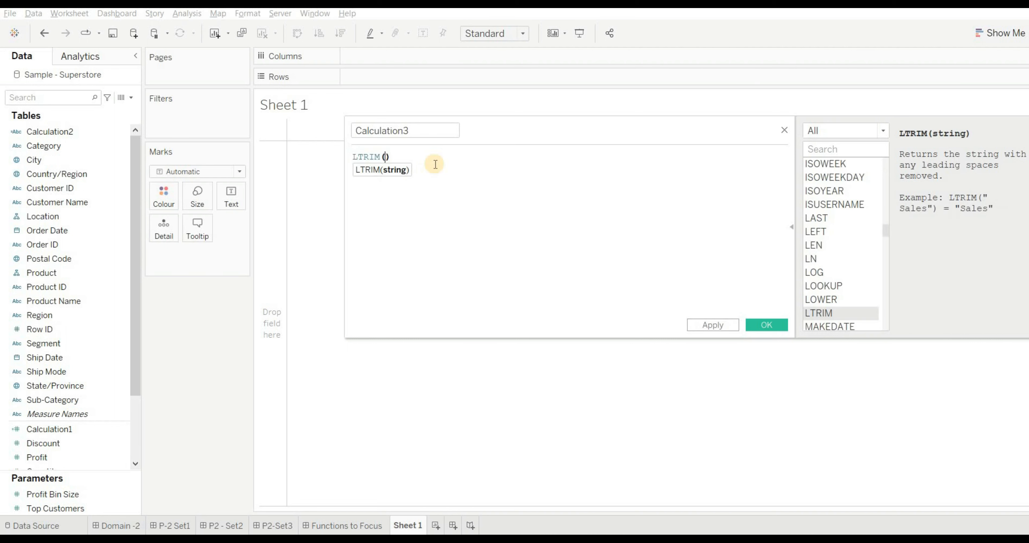
{"action": "type", "text": "'SALES DATA'"}
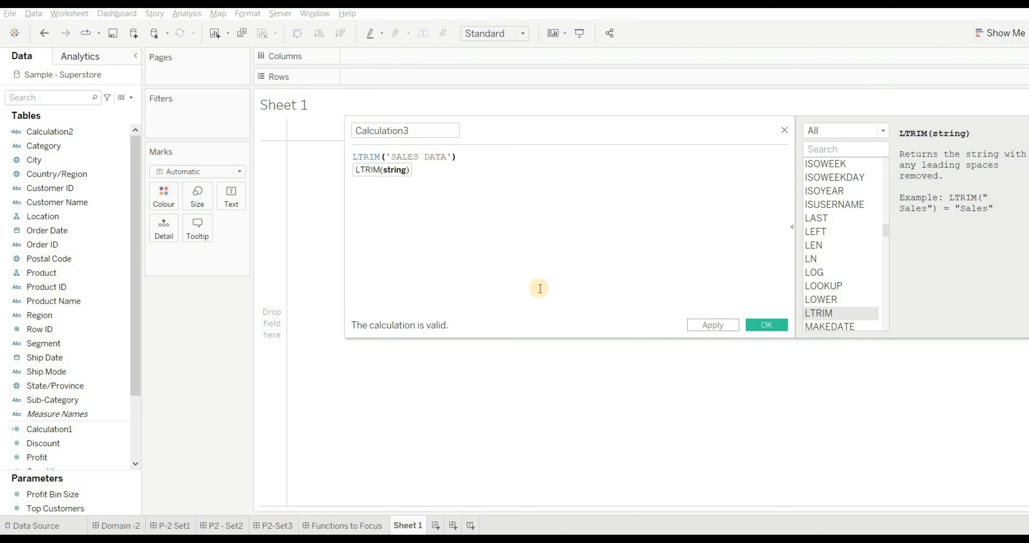
{"action": "left_click", "coordinate": [718, 328]}
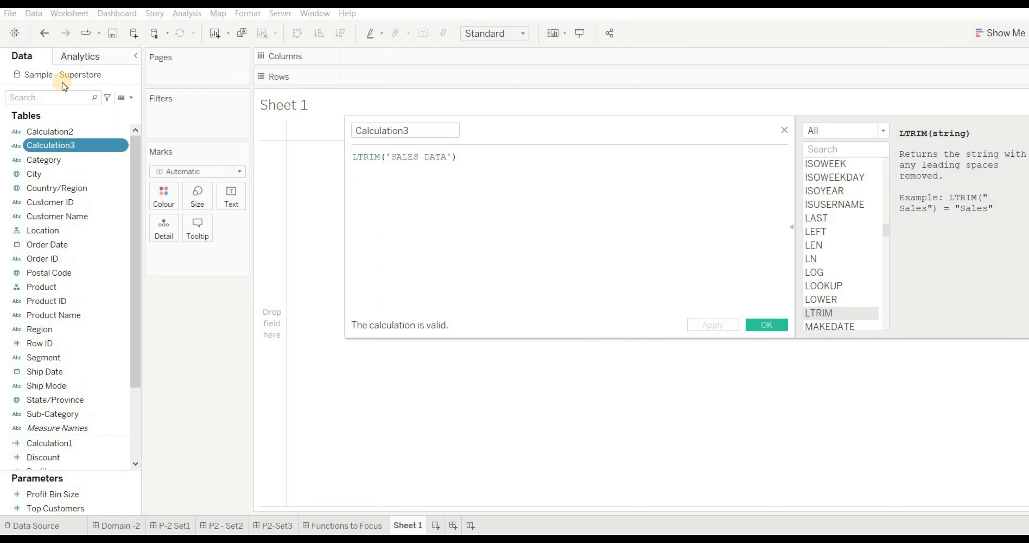
{"action": "left_click", "coordinate": [64, 147]}
{"action": "left_click_drag", "start_coordinate": [64, 148], "coordinate": [337, 142]}
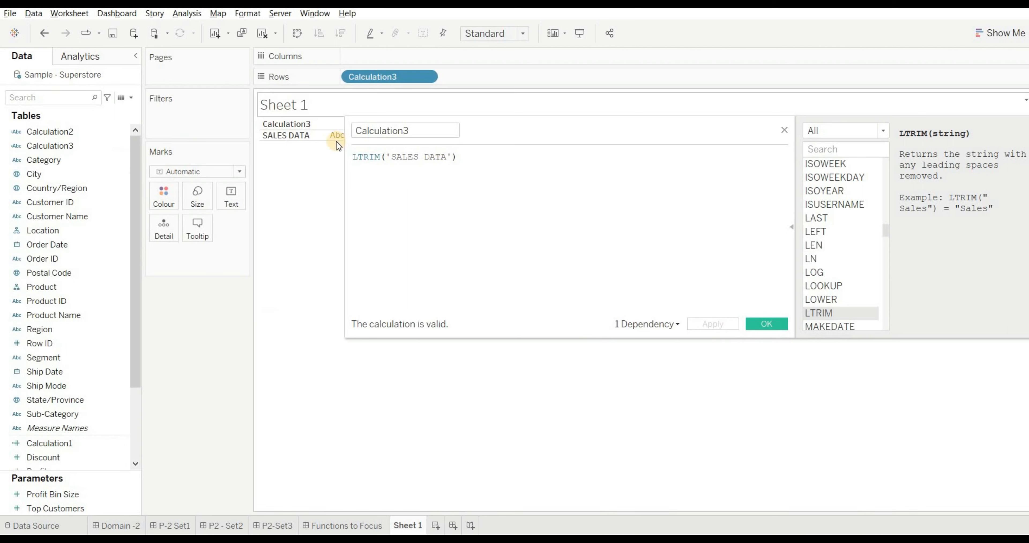
- Change the formula to RTRIM('SALES DATA') and apply it to test trimming trailing spaces
{"action": "left_click", "coordinate": [357, 158]}
{"action": "key", "text": "Delete"}
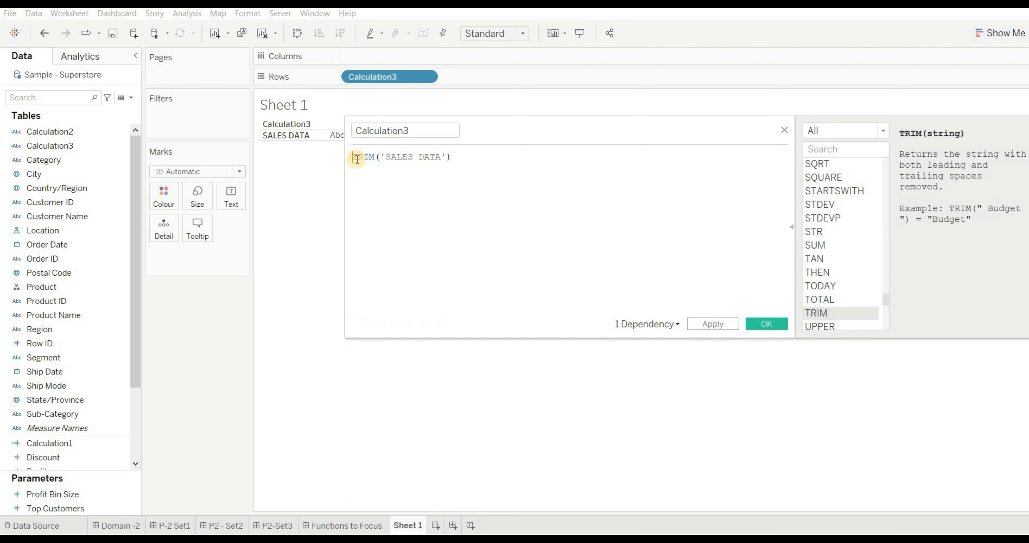
{"action": "type", "text": "R"}
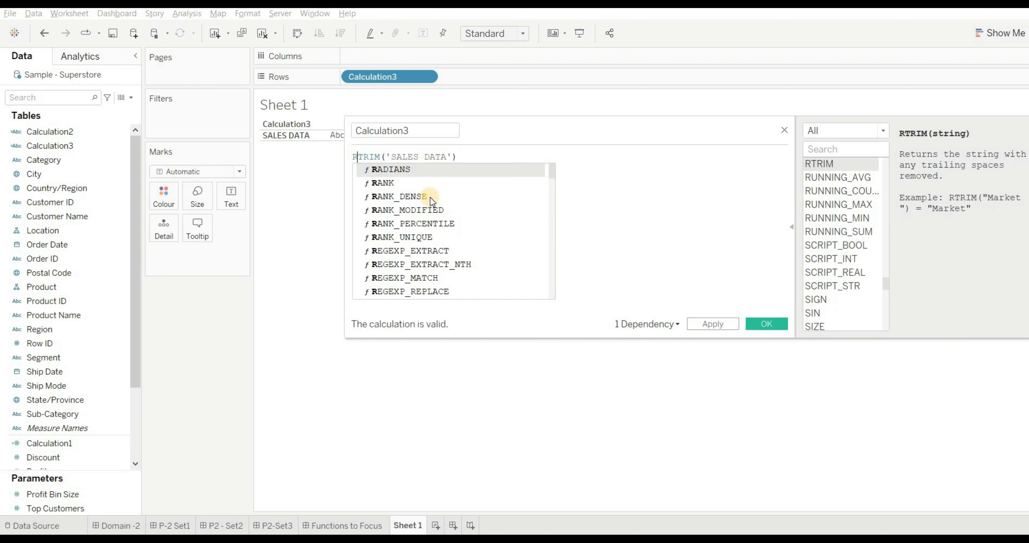
{"action": "left_click", "coordinate": [706, 201]}
{"action": "left_click", "coordinate": [703, 326]}
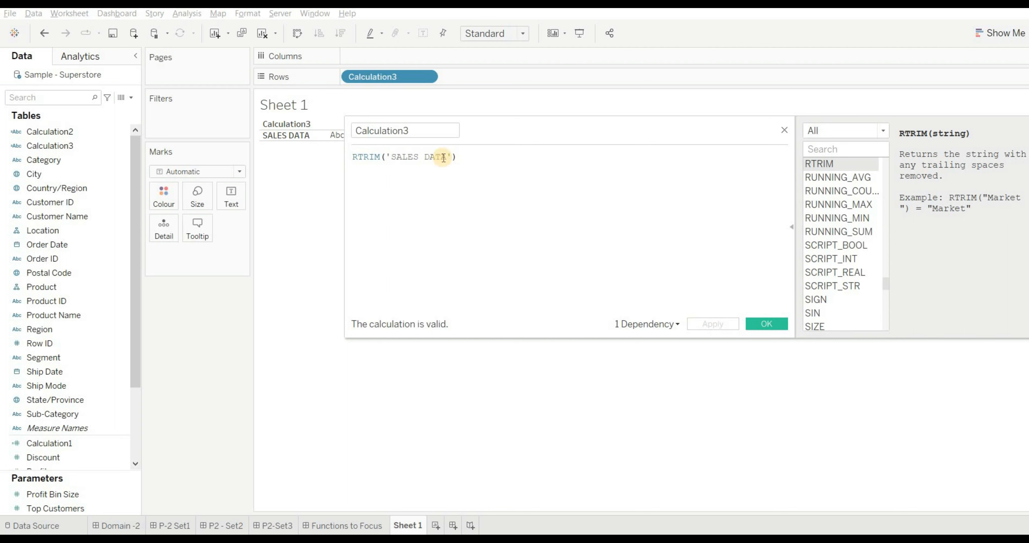
- Replace the RTRIM function in the formula with LEFT, keeping 'SALES DATA' as its string
{"action": "key", "text": "ctrl+a"}
{"action": "key", "text": "Left"}
{"action": "key", "text": "Right"}
{"action": "key", "text": "Right"}
{"action": "key", "text": "Right"}
{"action": "key", "text": "Right"}
{"action": "key", "text": "BackSpace"}
{"action": "key", "text": "BackSpace"}
{"action": "key", "text": "BackSpace"}
{"action": "key", "text": "BackSpace"}
{"action": "key", "text": "BackSpace"}
{"action": "type", "text": "LEFT"}
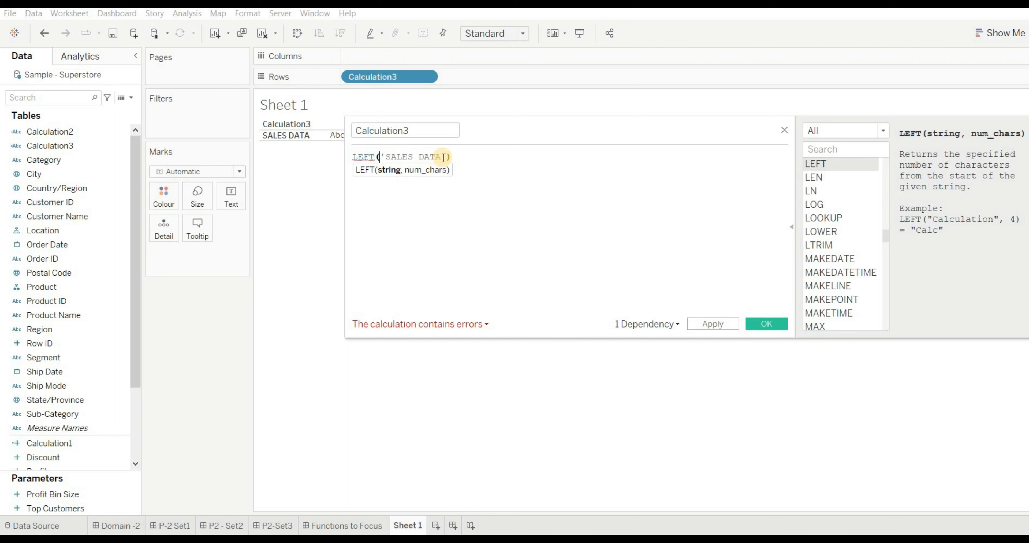
- Add 5 as the number of characters, giving LEFT('SALES DATA',5), and apply the formula to check its output on Sheet 1
{"action": "key", "text": "Right"}
{"action": "key", "text": "Right"}
{"action": "key", "text": "Right"}
{"action": "key", "text": "Right"}
{"action": "key", "text": "Right"}
{"action": "key", "text": "Right"}
{"action": "key", "text": "Right"}
{"action": "key", "text": "Right"}
{"action": "key", "text": "Right"}
{"action": "key", "text": "Right"}
{"action": "key", "text": "Right"}
{"action": "type", "text": ",5"}
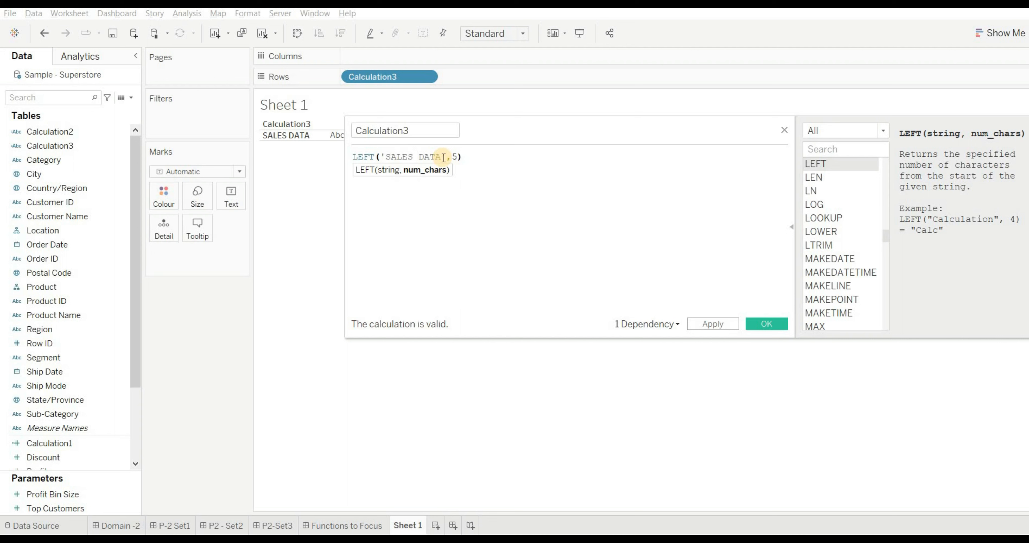
{"action": "left_click", "coordinate": [710, 323]}
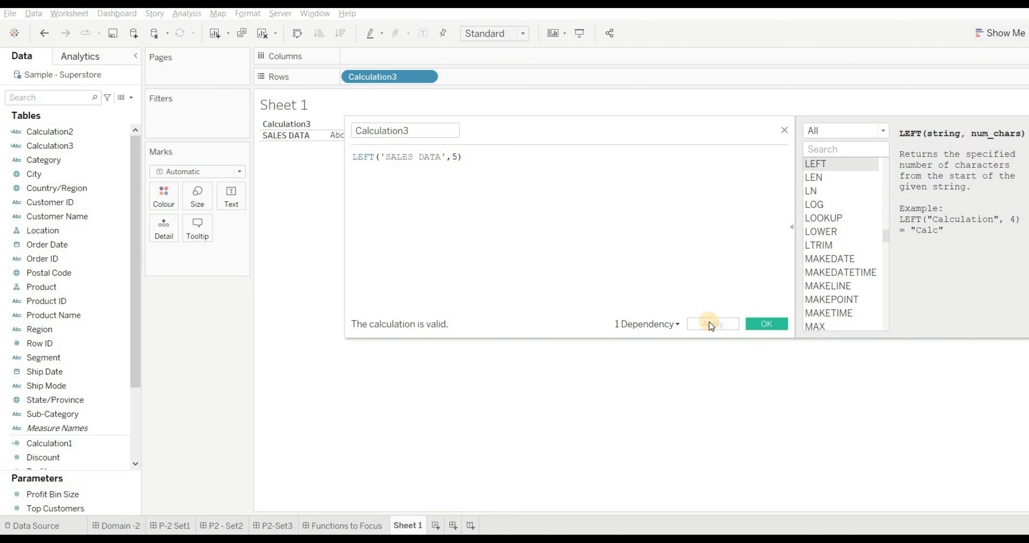
{"action": "left_click", "coordinate": [275, 135]}
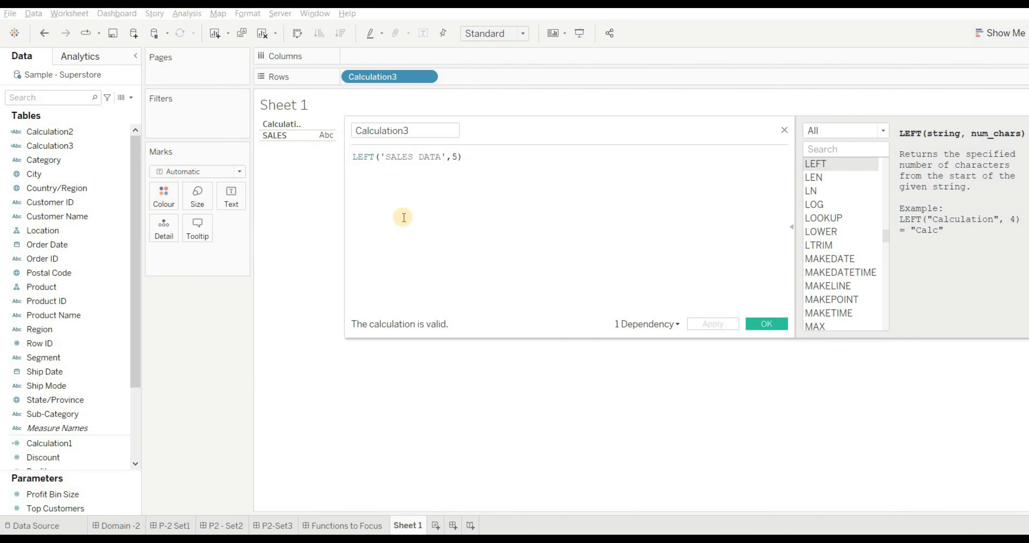
- Add the line "ANS -B" beneath the options of Q4 in the P-2 Set1 dashboard text
{"action": "left_click", "coordinate": [171, 525]}
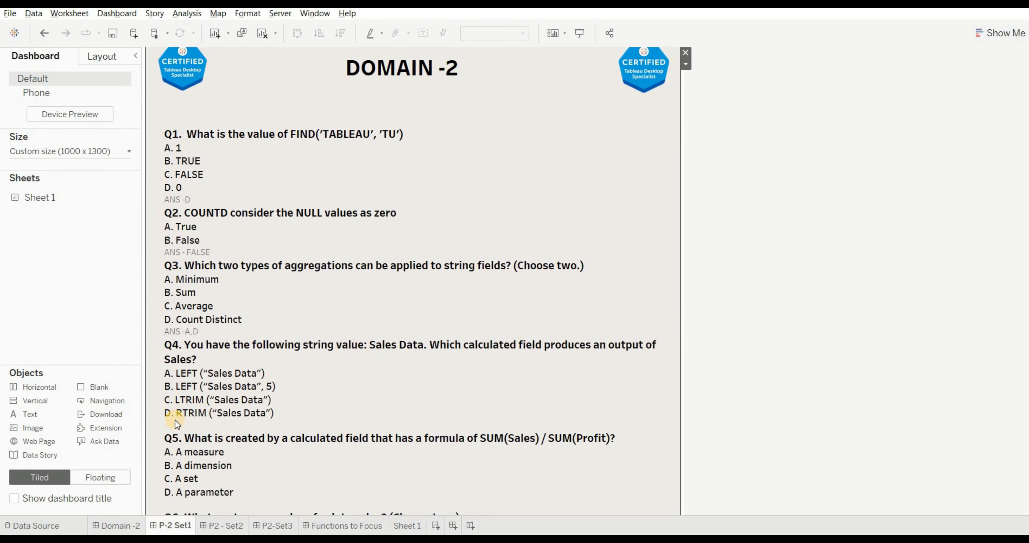
{"action": "double_click", "coordinate": [176, 420]}
{"action": "left_click", "coordinate": [386, 298]}
{"action": "type", "text": "ANS -B"}
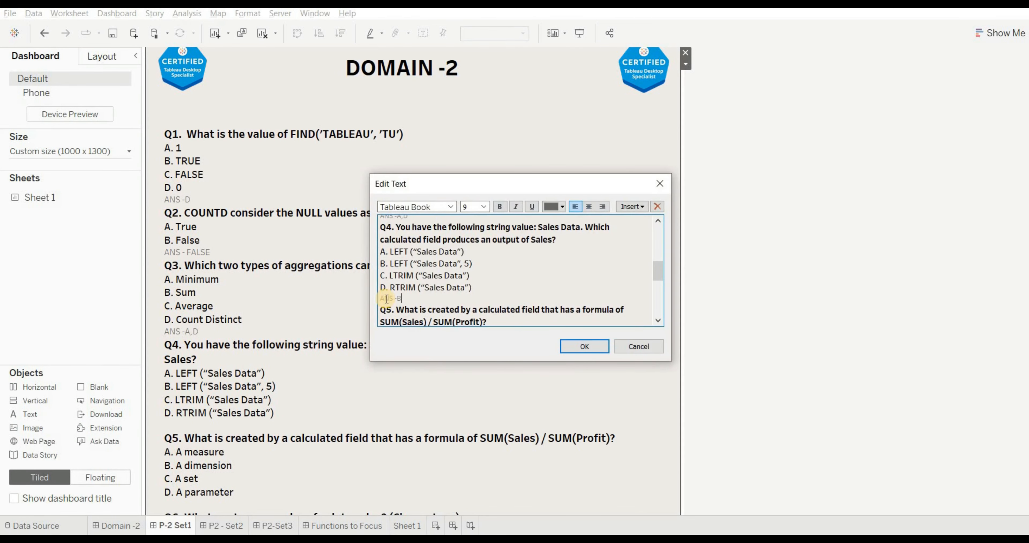
{"action": "scroll", "coordinate": [387, 299], "scroll_direction": "down", "scroll_amount": 1}
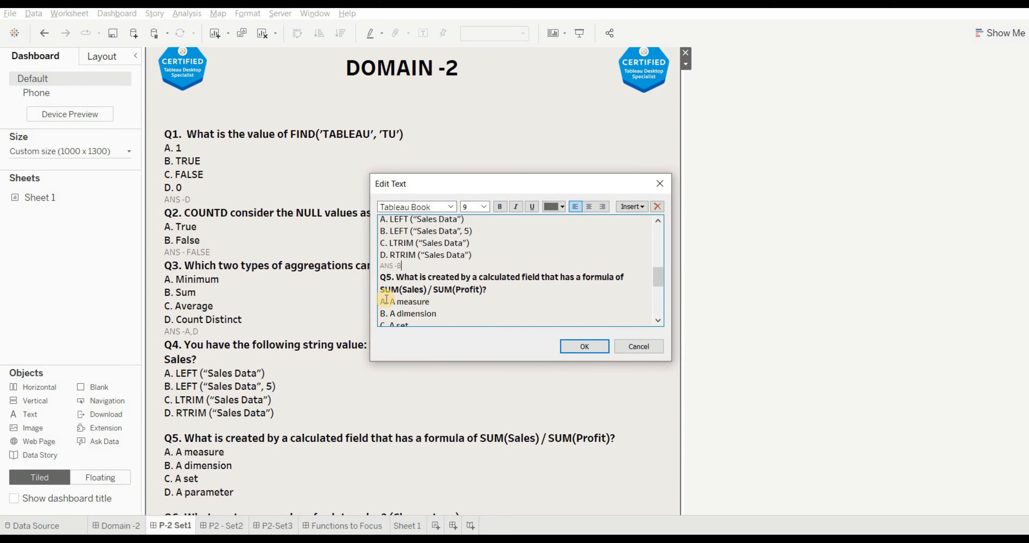
{"action": "left_click", "coordinate": [585, 346]}
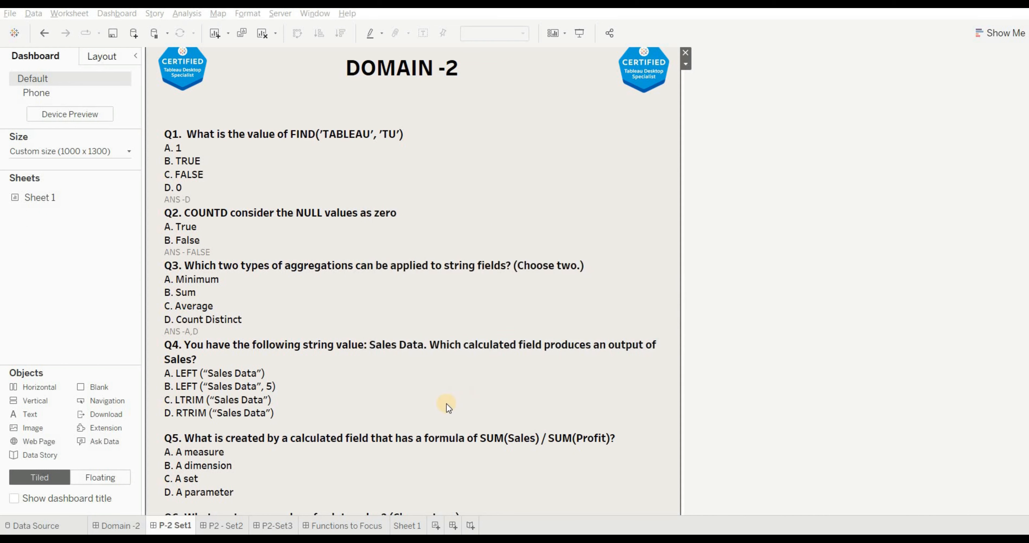
- For Q5, create a calculated field on Sheet 1 with the formula SUM([Sales])/SUM([Profit])
{"action": "scroll", "coordinate": [186, 213], "scroll_direction": "down", "scroll_amount": 5}
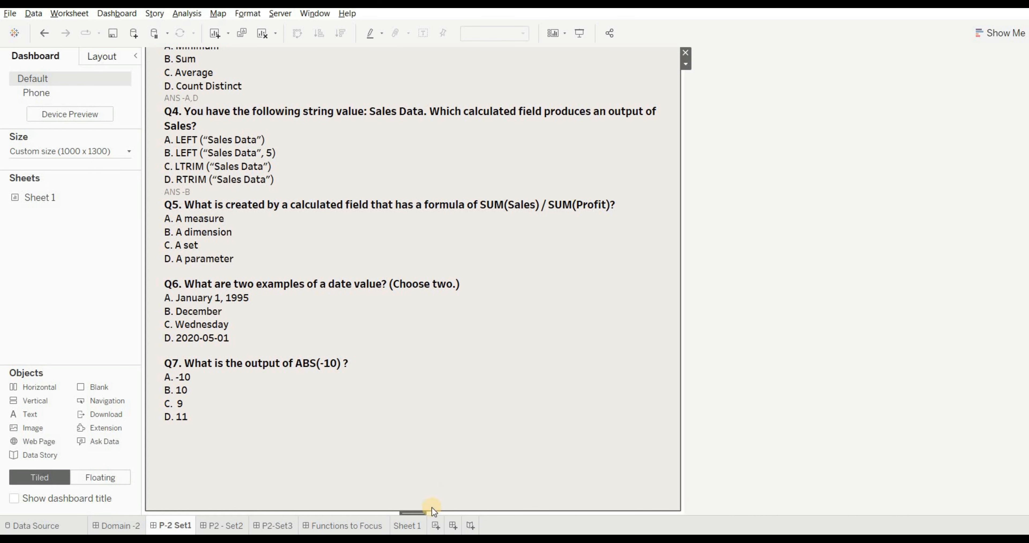
{"action": "left_click", "coordinate": [414, 526]}
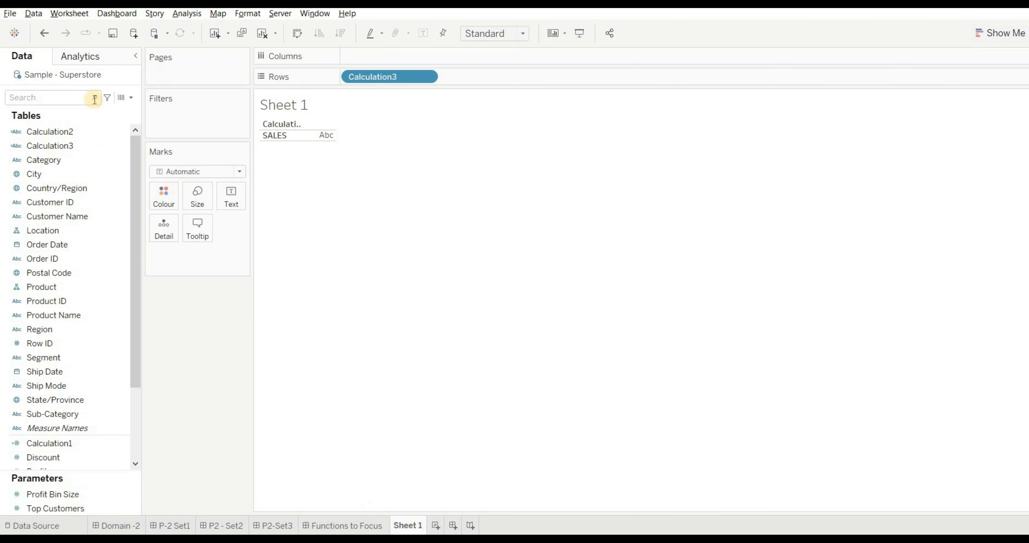
{"action": "left_click", "coordinate": [132, 99]}
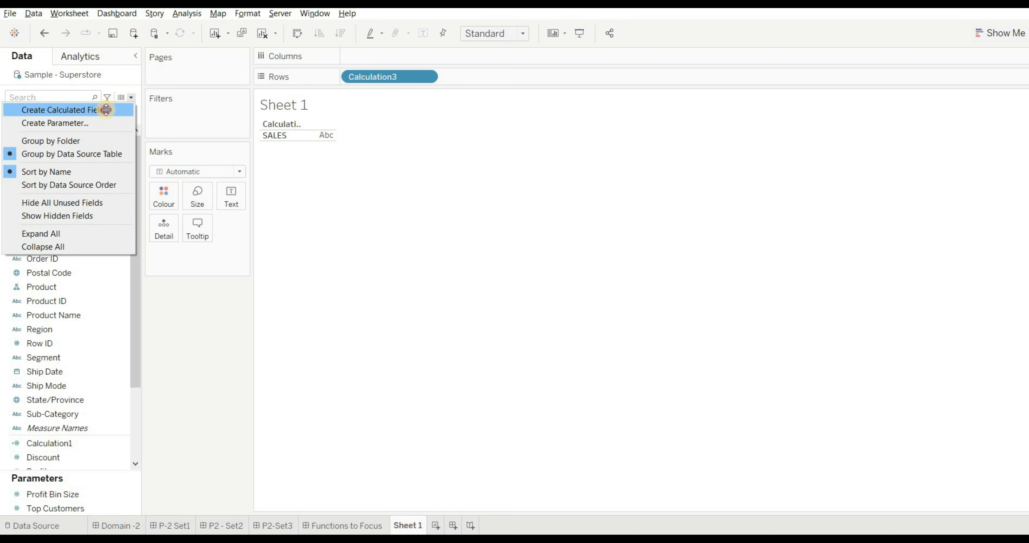
{"action": "left_click", "coordinate": [107, 111]}
{"action": "left_click", "coordinate": [390, 174]}
{"action": "type", "text": "SUM(["}
{"action": "type", "text": "Sales"}
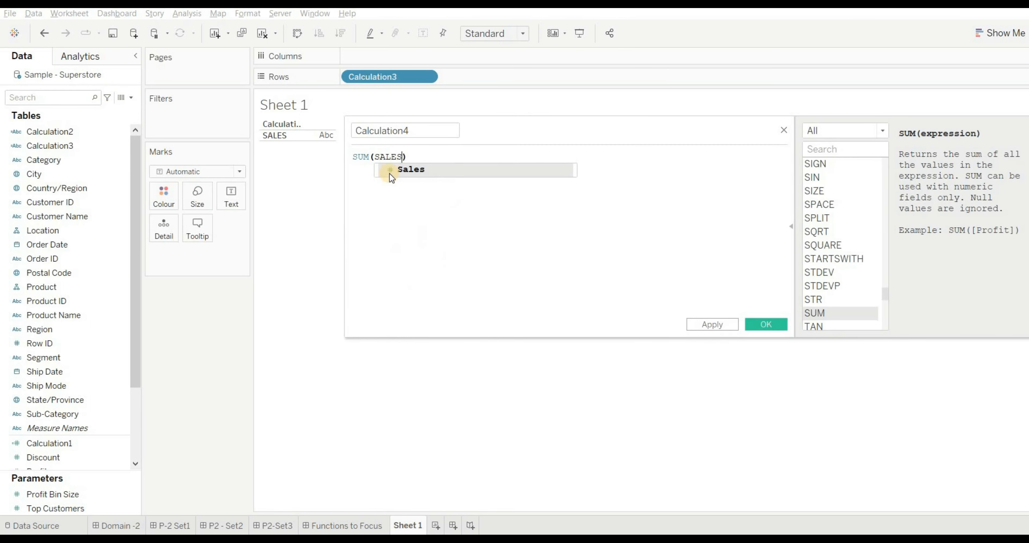
{"action": "key", "text": "Return"}
{"action": "type", "text": "/SUM([Sales])/SUM"}
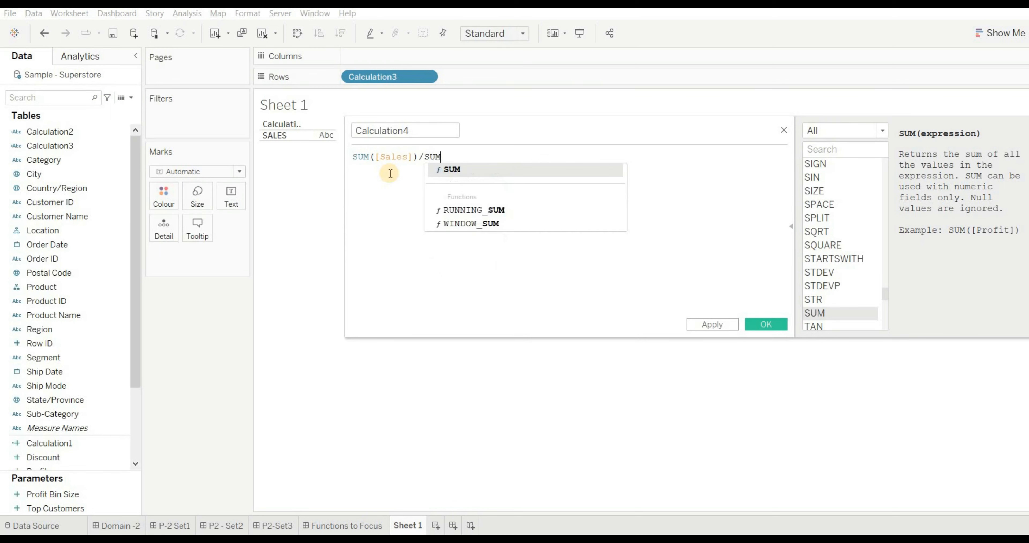
{"action": "type", "text": "Profit"}
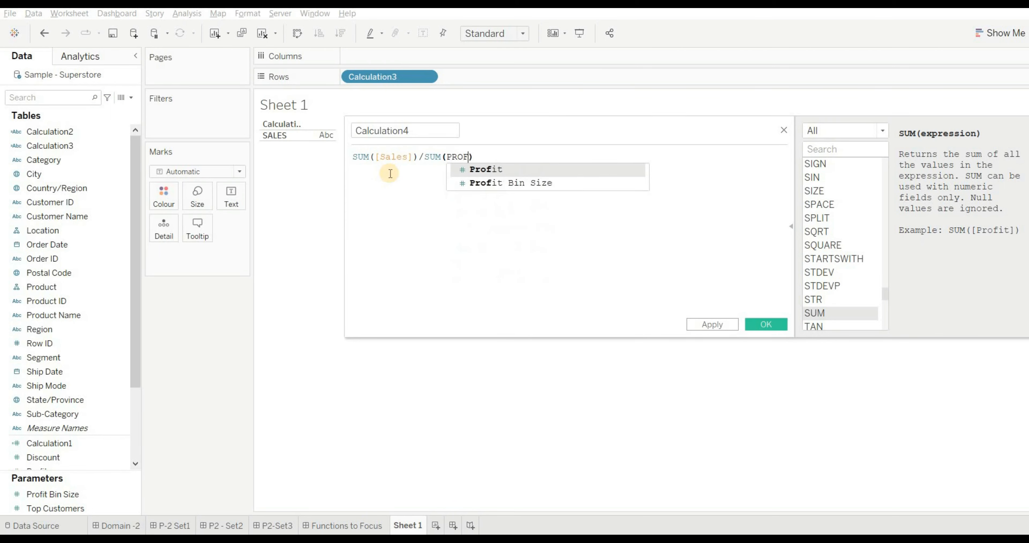
{"action": "key", "text": "Return"}
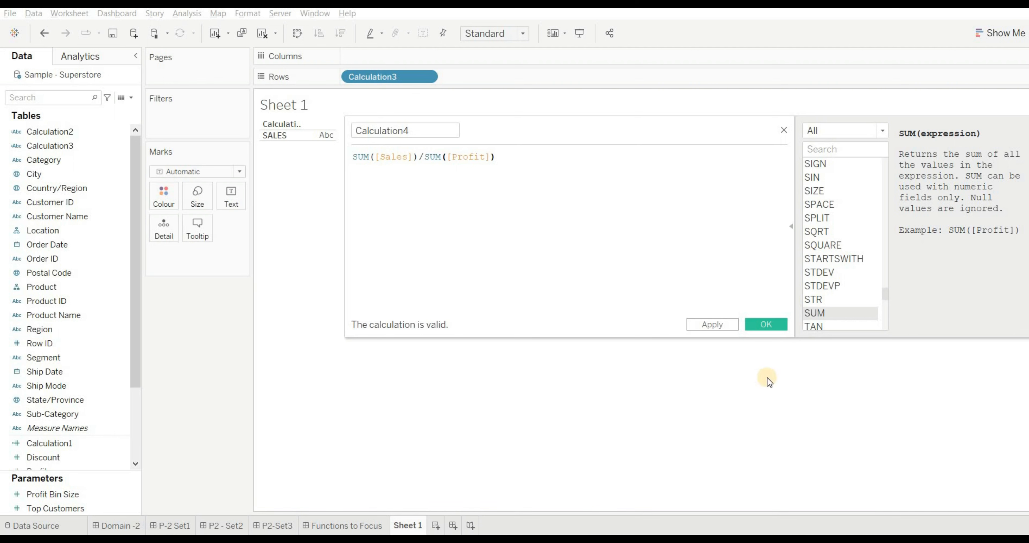
{"action": "left_click", "coordinate": [769, 325]}
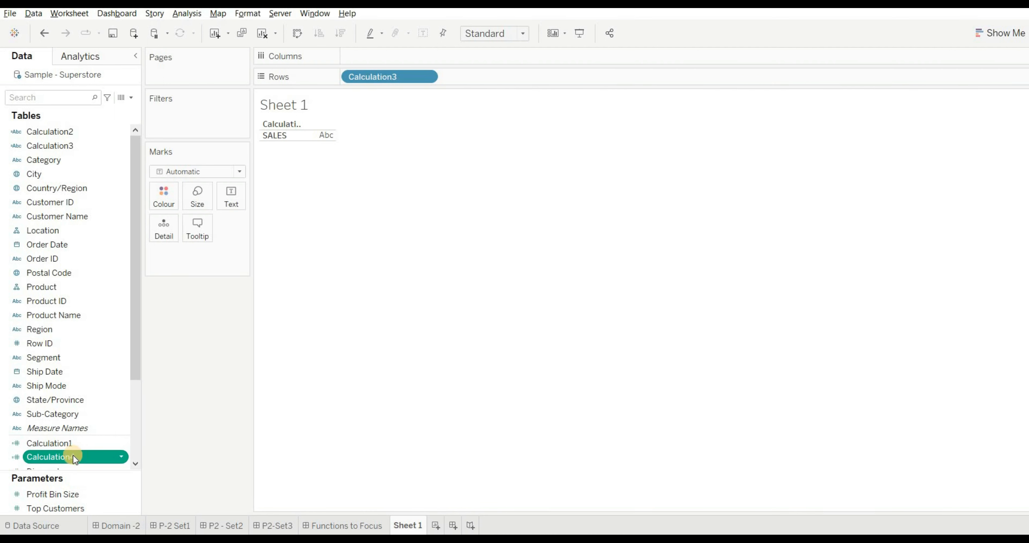
- Add the line "ANS -A" beneath the options of Q5 in the P-2 Set1 dashboard text
{"action": "left_click", "coordinate": [184, 523]}
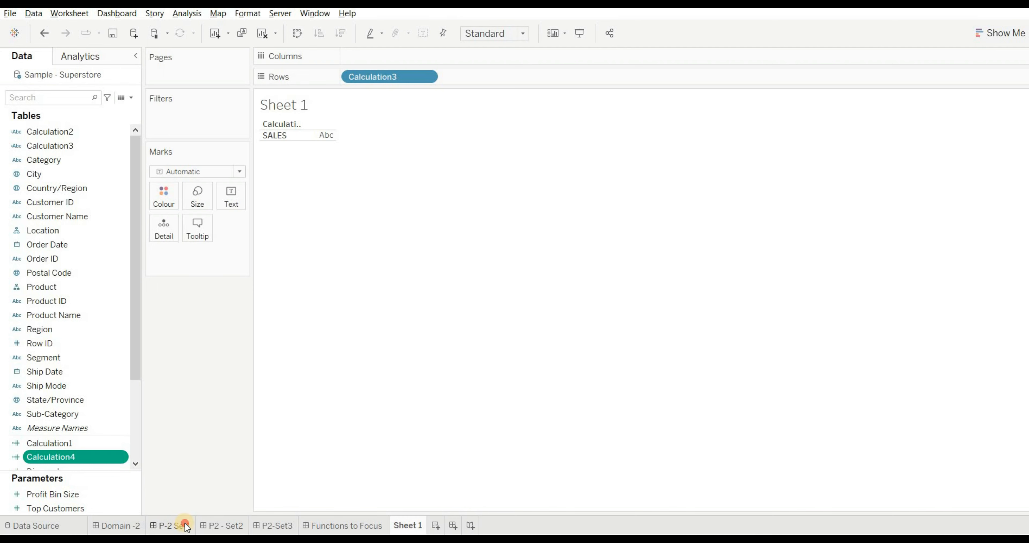
{"action": "double_click", "coordinate": [196, 263]}
{"action": "left_click", "coordinate": [419, 256]}
{"action": "type", "text": "ANS -A"}
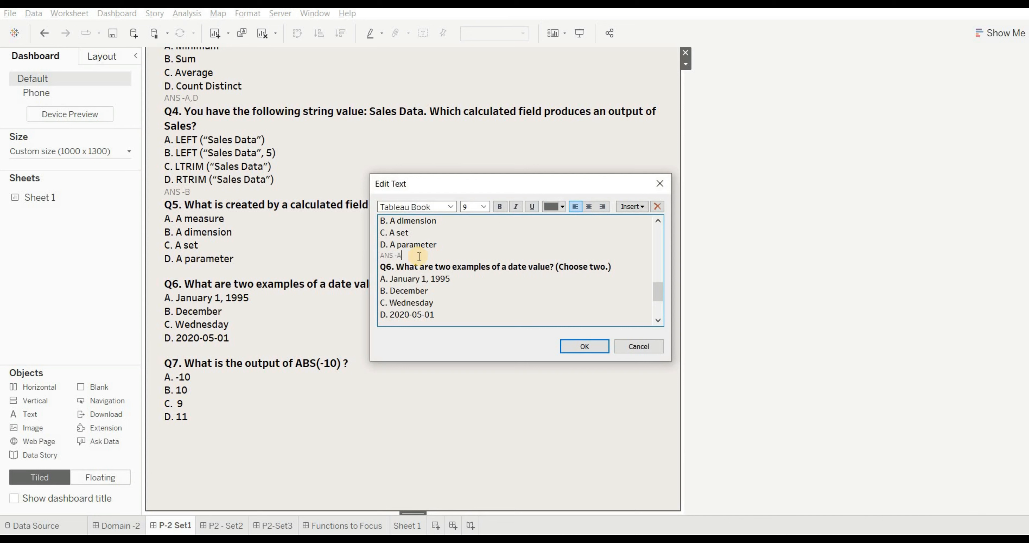
{"action": "left_click", "coordinate": [585, 346]}
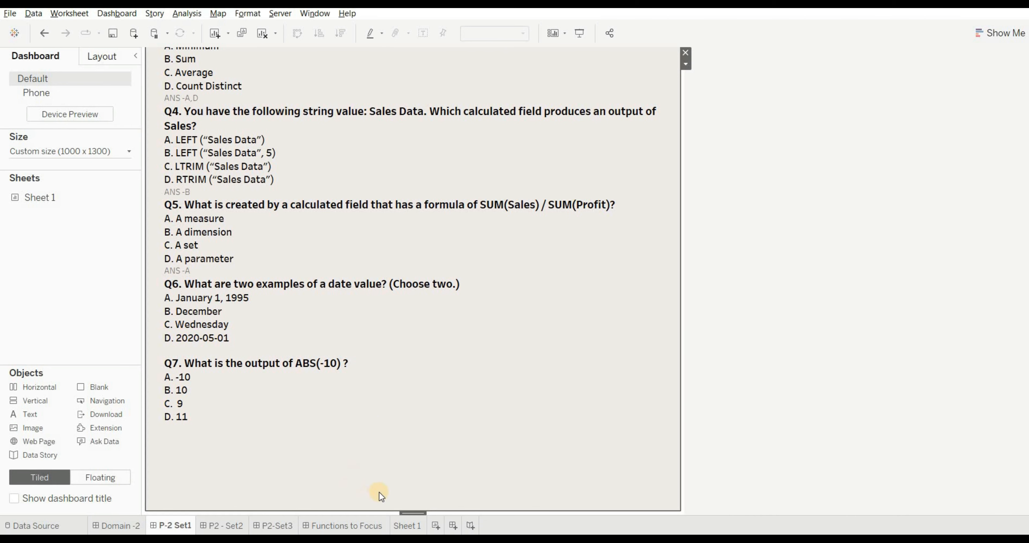
- Open the default date format settings of the Order Date field on Sheet 1
{"action": "left_click", "coordinate": [401, 524]}
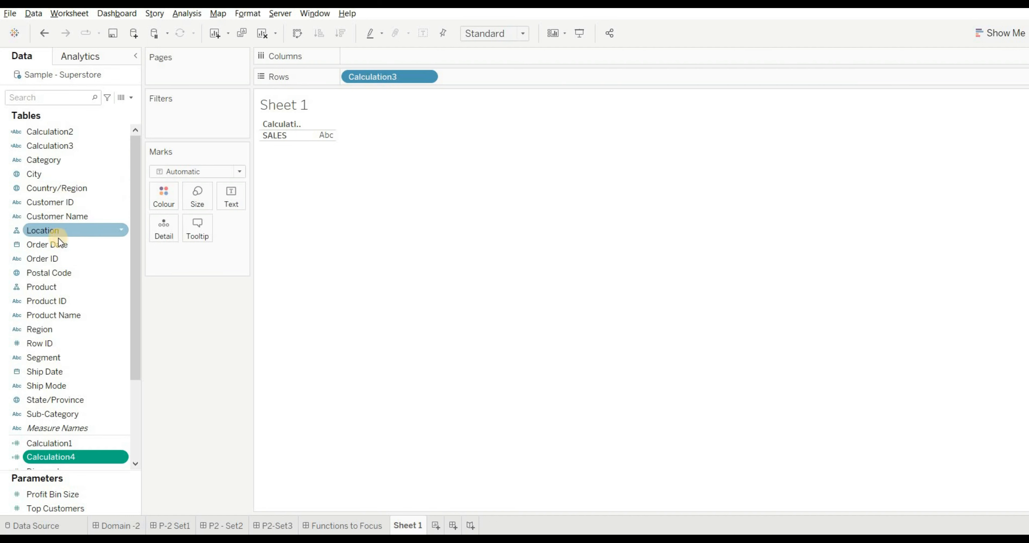
{"action": "left_click", "coordinate": [102, 239]}
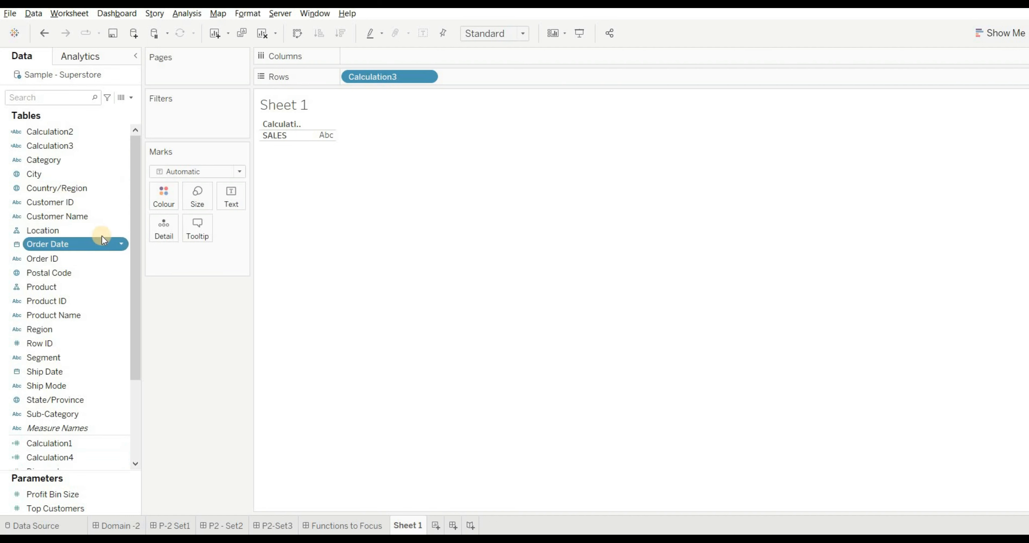
{"action": "left_click", "coordinate": [122, 245]}
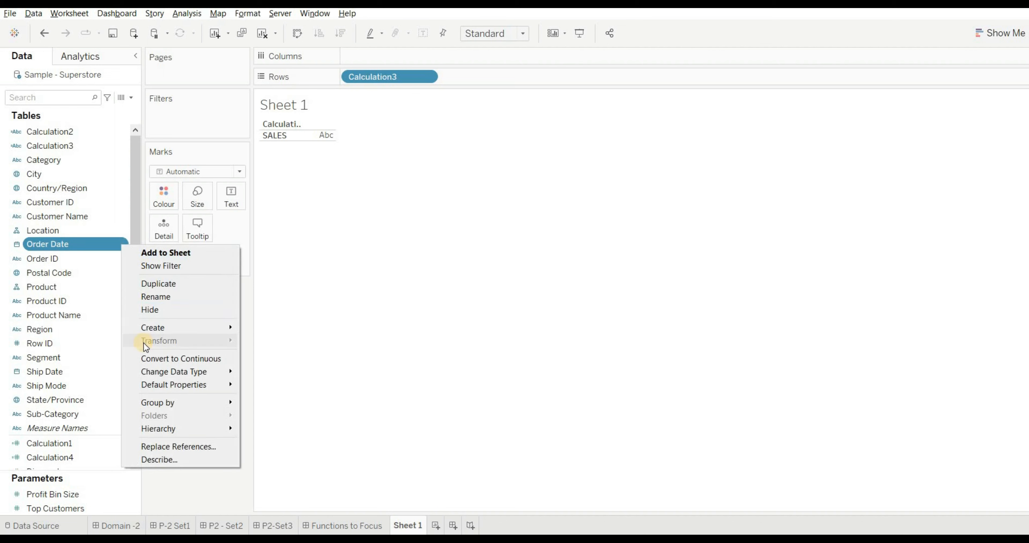
{"action": "mouse_move", "coordinate": [177, 373]}
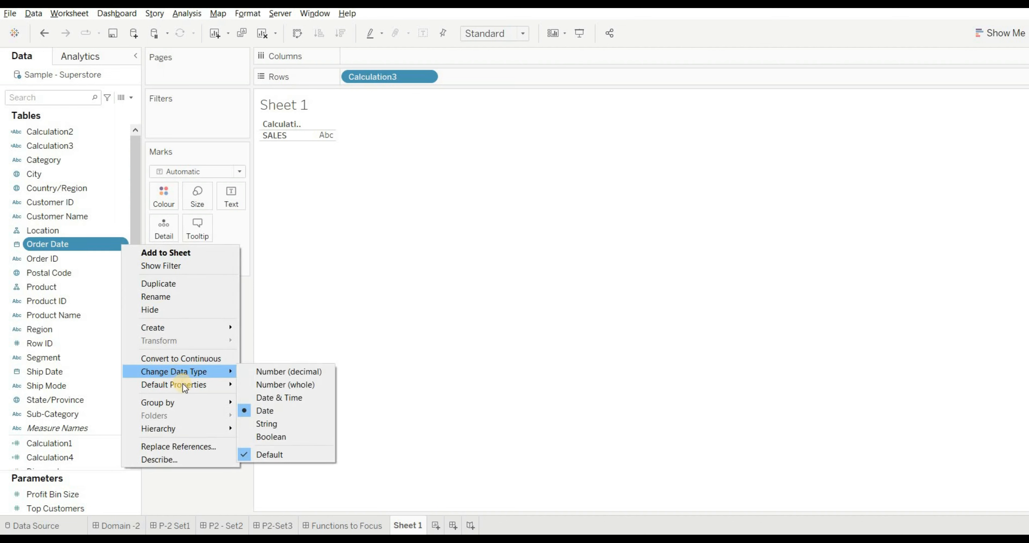
{"action": "mouse_move", "coordinate": [224, 385]}
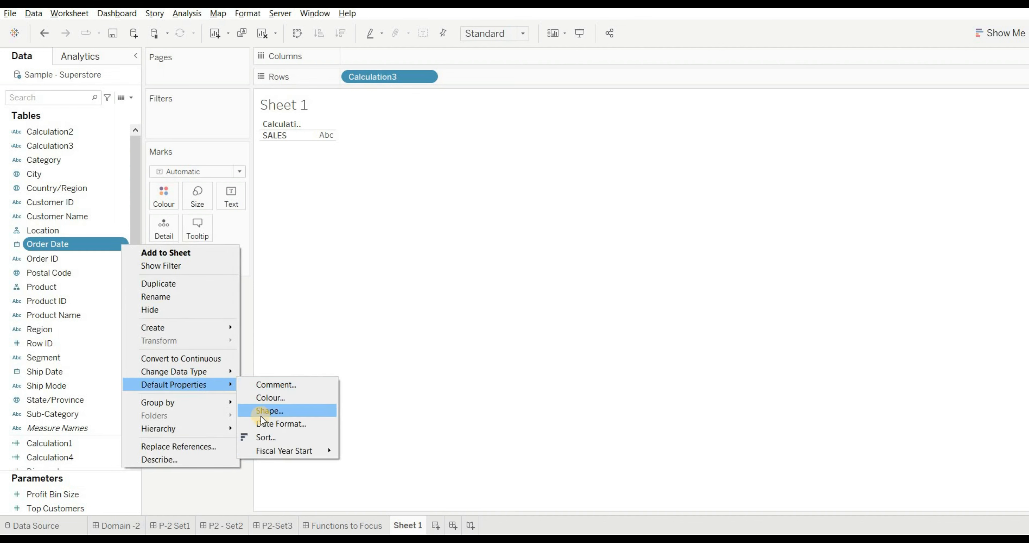
{"action": "left_click", "coordinate": [265, 424]}
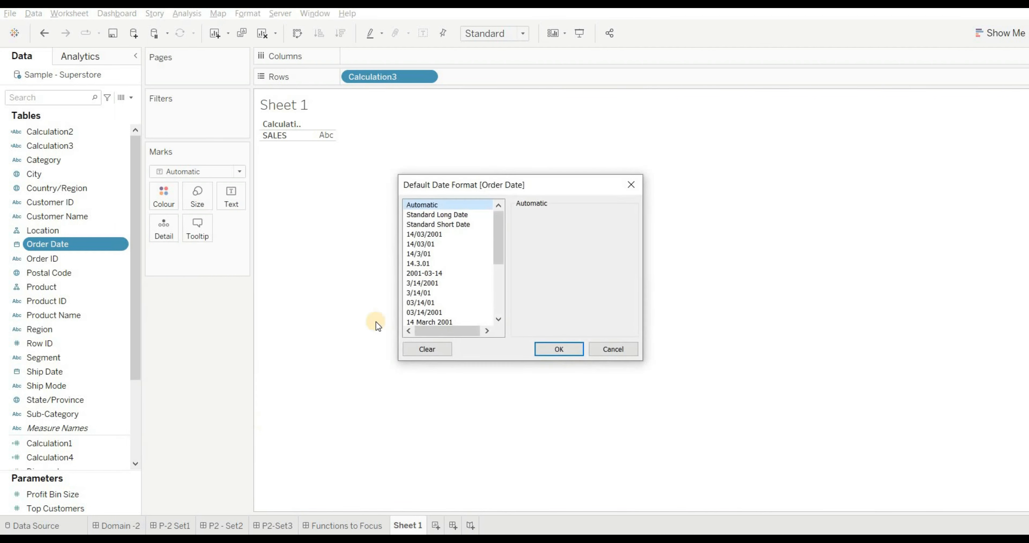
- Examine the available default date formats for Order Date to see which Q6 options are valid date values
{"action": "scroll", "coordinate": [440, 244], "scroll_direction": "down", "scroll_amount": 4}
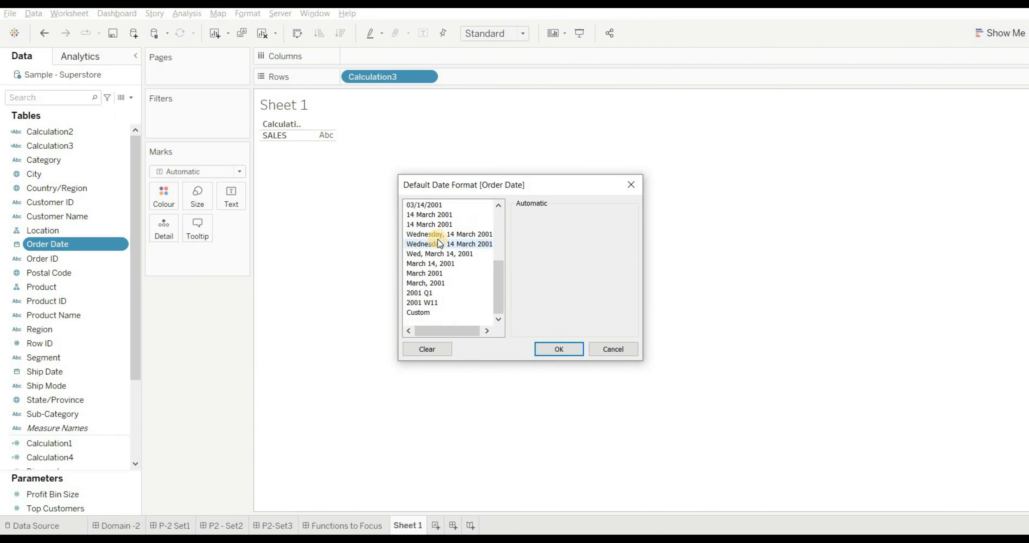
{"action": "scroll", "coordinate": [440, 243], "scroll_direction": "up", "scroll_amount": 5}
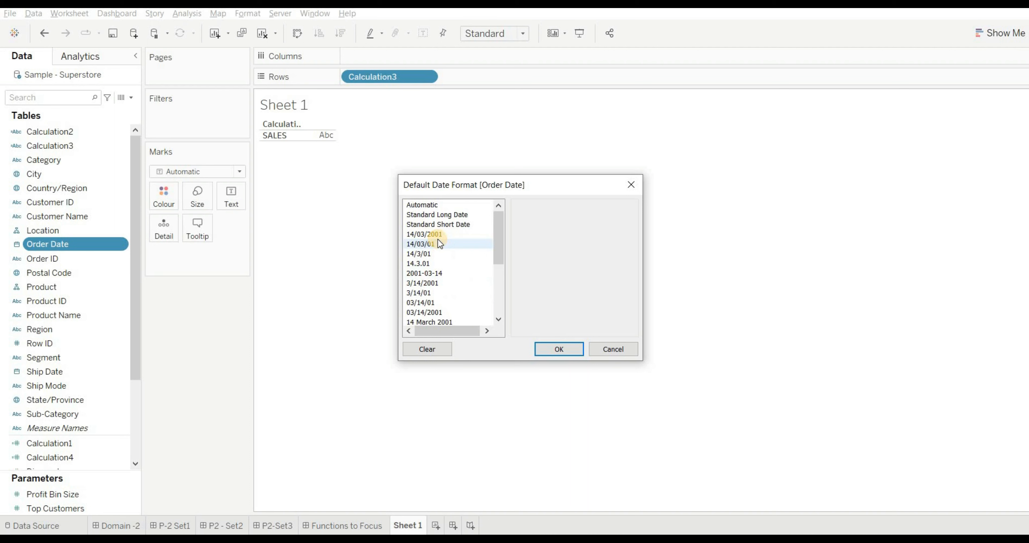
{"action": "scroll", "coordinate": [440, 243], "scroll_direction": "down", "scroll_amount": 4}
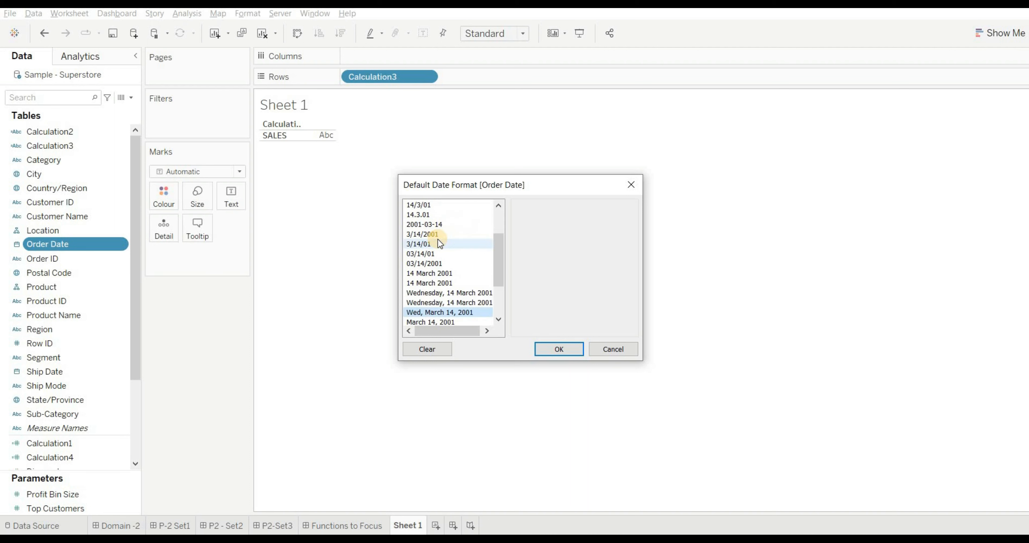
{"action": "scroll", "coordinate": [440, 244], "scroll_direction": "up", "scroll_amount": 5}
{"action": "key", "text": "Down"}
{"action": "key", "text": "Down"}
{"action": "key", "text": "Down"}
{"action": "key", "text": "Down"}
{"action": "key", "text": "Down"}
{"action": "key", "text": "Down"}
{"action": "key", "text": "Down"}
{"action": "key", "text": "Down"}
{"action": "key", "text": "Down"}
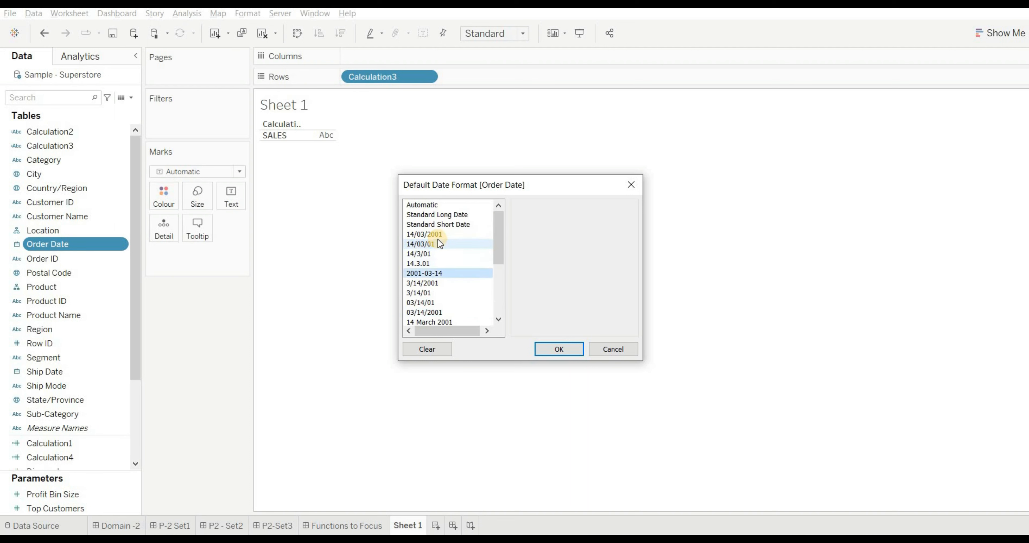
{"action": "key", "text": "Up"}
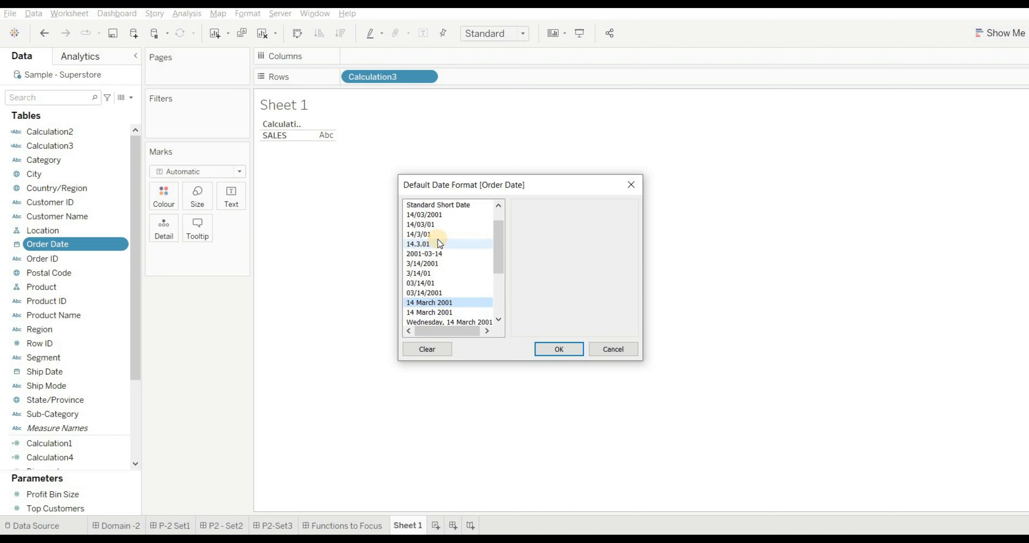
{"action": "key", "text": "Up"}
{"action": "key", "text": "Up"}
{"action": "key", "text": "Up"}
{"action": "key", "text": "Up"}
{"action": "key", "text": "Up"}
{"action": "key", "text": "Up"}
{"action": "key", "text": "Up"}
{"action": "key", "text": "Up"}
{"action": "key", "text": "Up"}
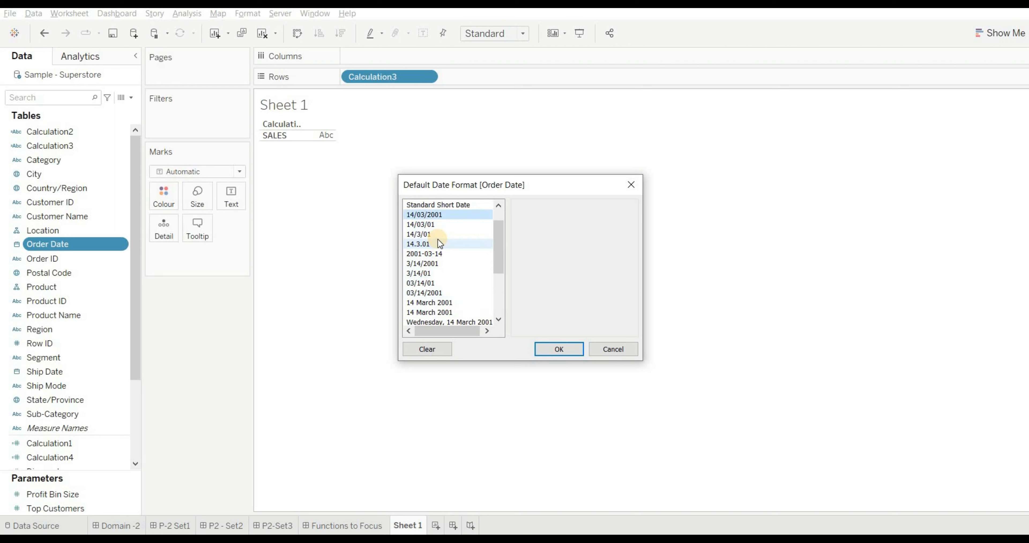
{"action": "key", "text": "Down"}
{"action": "key", "text": "Down"}
{"action": "key", "text": "Down"}
{"action": "key", "text": "Down"}
{"action": "key", "text": "Down"}
{"action": "key", "text": "Down"}
{"action": "key", "text": "Down"}
{"action": "key", "text": "Down"}
{"action": "key", "text": "Down"}
{"action": "key", "text": "Down"}
{"action": "key", "text": "Down"}
{"action": "key", "text": "Down"}
{"action": "key", "text": "Down"}
{"action": "key", "text": "Down"}
{"action": "key", "text": "Down"}
{"action": "key", "text": "Down"}
{"action": "key", "text": "Down"}
{"action": "key", "text": "Down"}
{"action": "key", "text": "Down"}
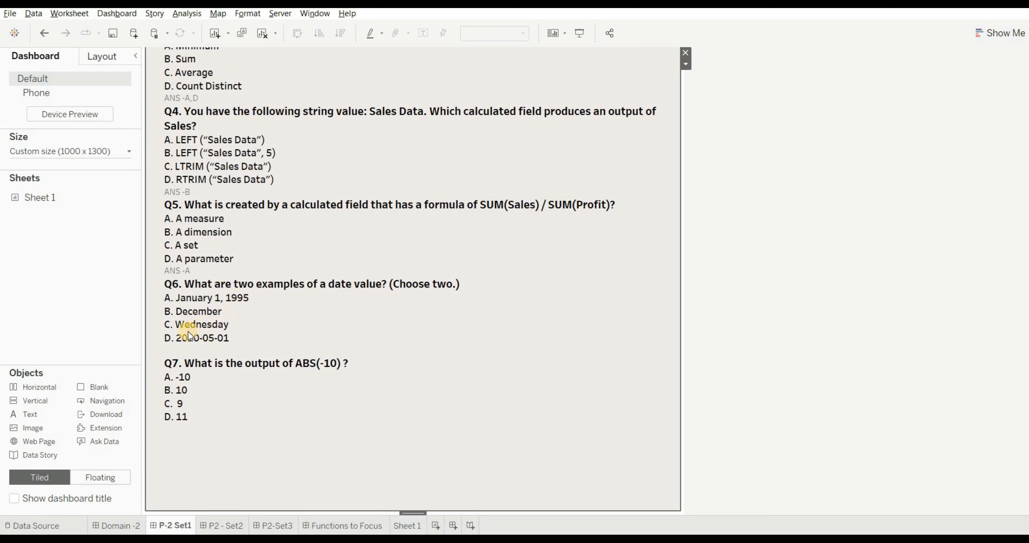
- Add the line "ANS -A,D" beneath the options of Q6 in the P-2 Set1 dashboard text
{"action": "double_click", "coordinate": [235, 340]}
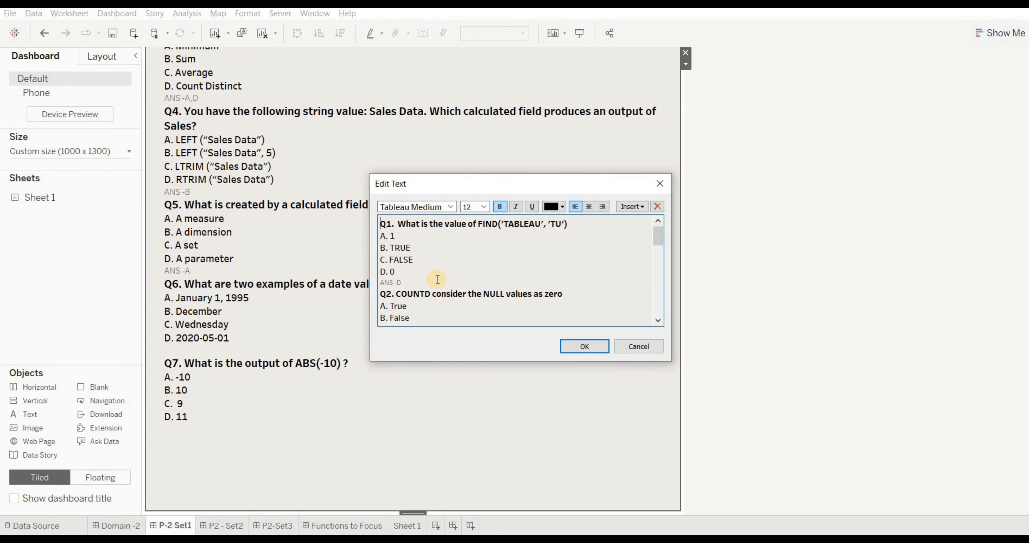
{"action": "scroll", "coordinate": [437, 280], "scroll_direction": "down", "scroll_amount": 12}
{"action": "left_click", "coordinate": [404, 249]}
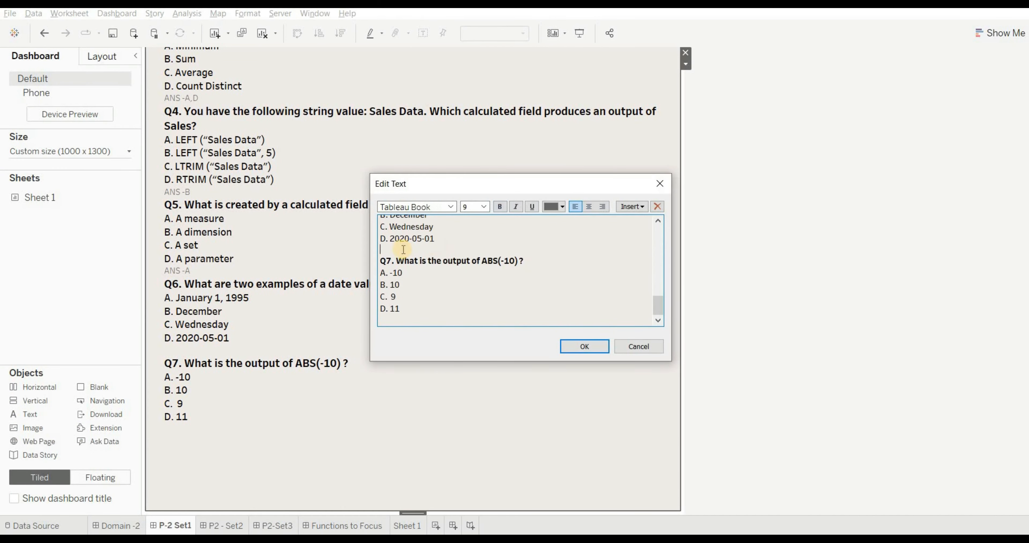
{"action": "type", "text": "ANS -A,D"}
{"action": "left_click", "coordinate": [568, 347]}
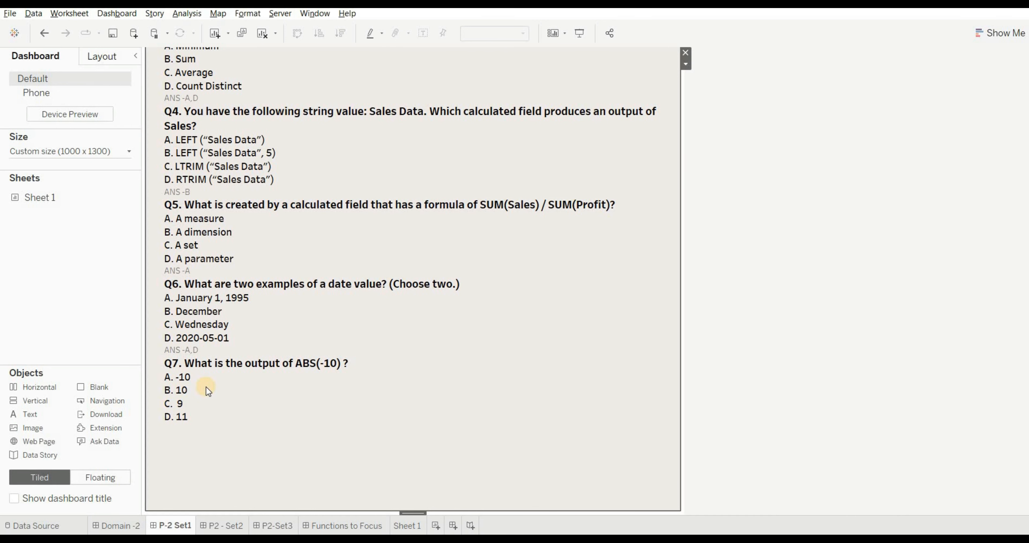
- For Q7, create a calculated field on Sheet 1 with the formula ABS(-10)
{"action": "left_click", "coordinate": [407, 525]}
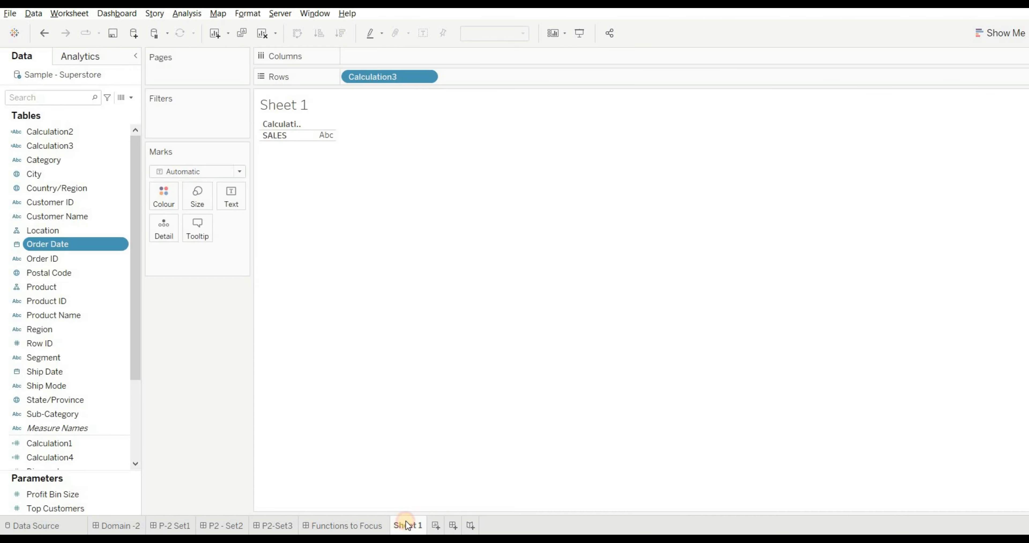
{"action": "left_click", "coordinate": [136, 96]}
{"action": "left_click", "coordinate": [111, 109]}
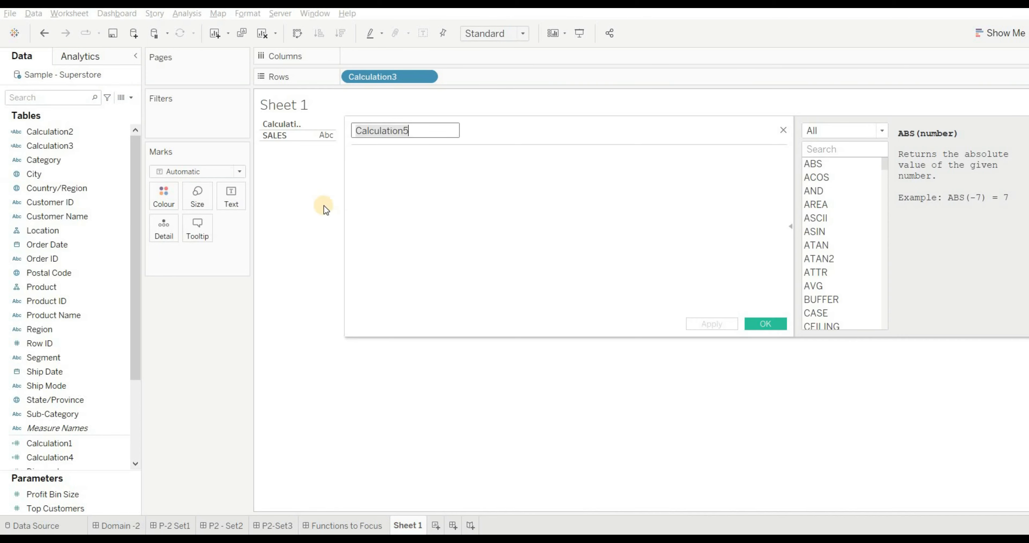
{"action": "left_click", "coordinate": [376, 169]}
{"action": "type", "text": "ABS"}
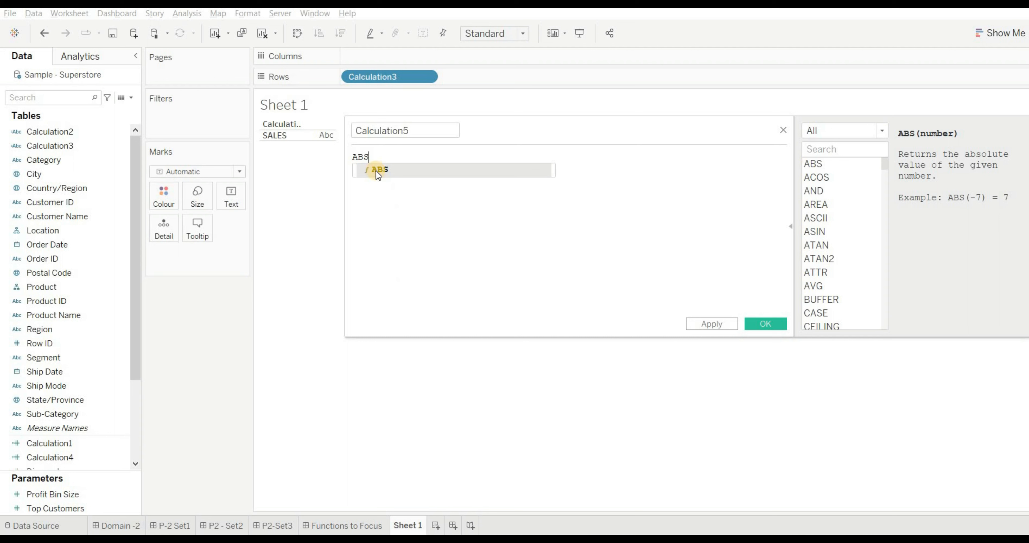
{"action": "left_click", "coordinate": [376, 171]}
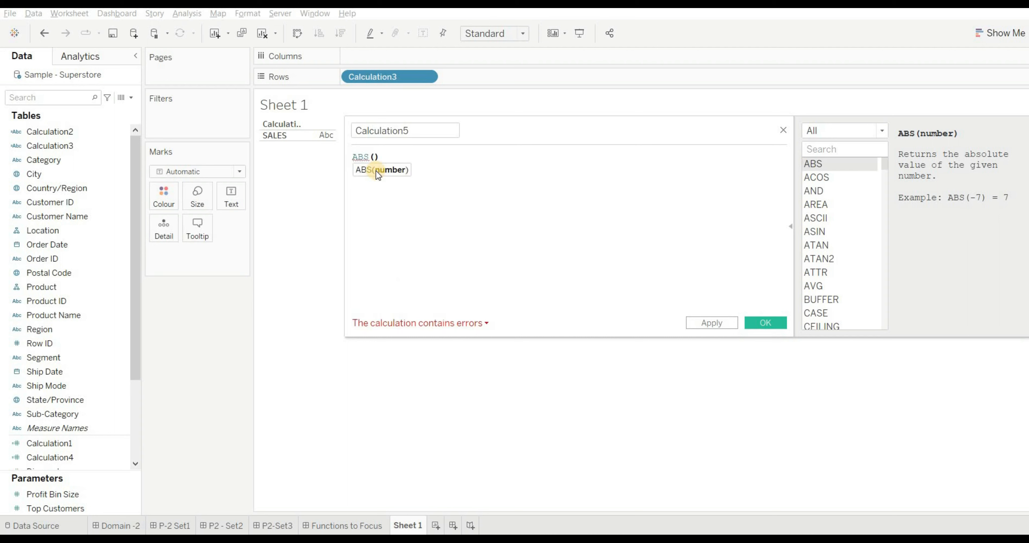
{"action": "type", "text": "-10"}
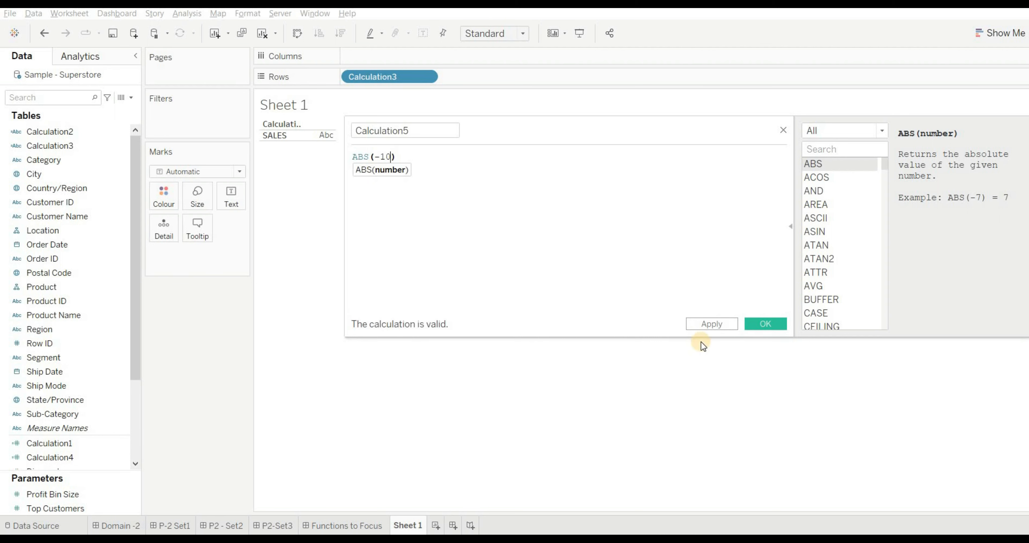
{"action": "left_click", "coordinate": [754, 326]}
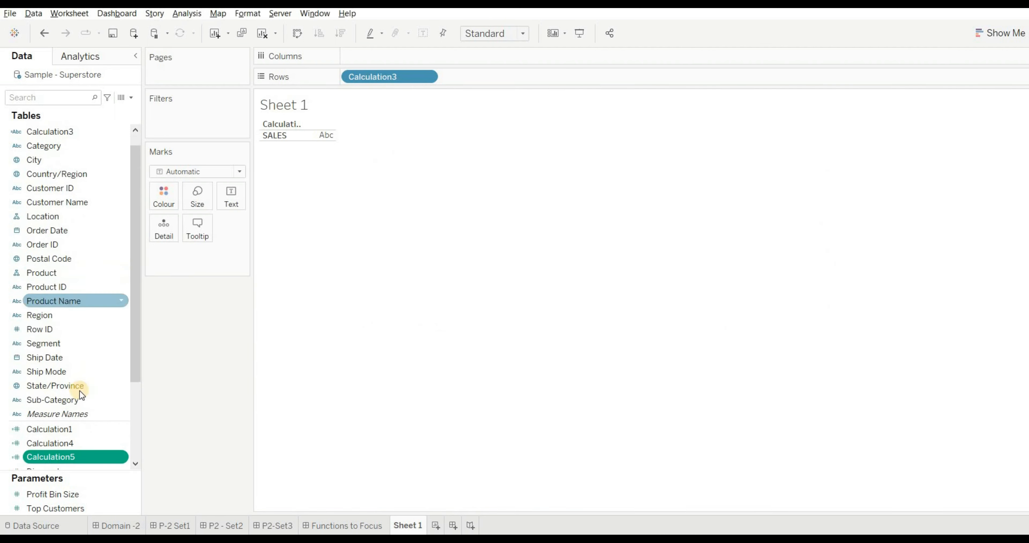
- Show only Calculation5 on Rows as a dimension on Sheet 1, removing Calculation3, to check the ABS(-10) output
{"action": "double_click", "coordinate": [75, 459]}
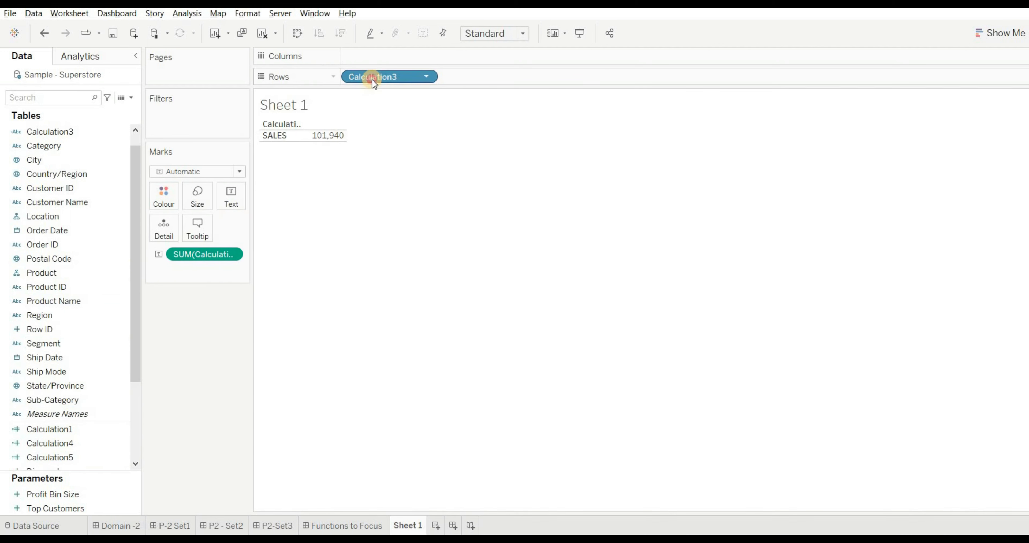
{"action": "left_click_drag", "start_coordinate": [372, 79], "coordinate": [208, 338]}
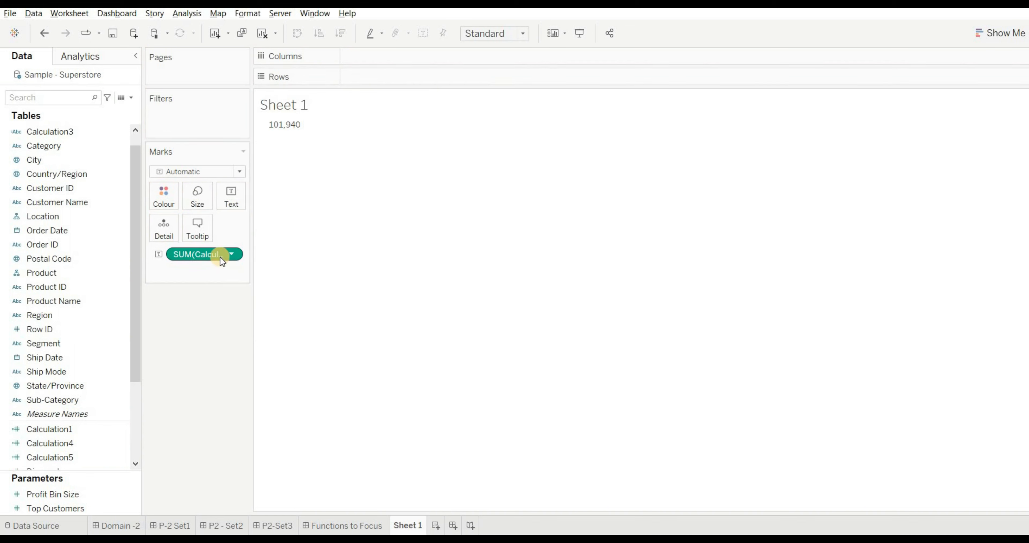
{"action": "left_click_drag", "start_coordinate": [220, 256], "coordinate": [416, 81]}
{"action": "left_click", "coordinate": [427, 77]}
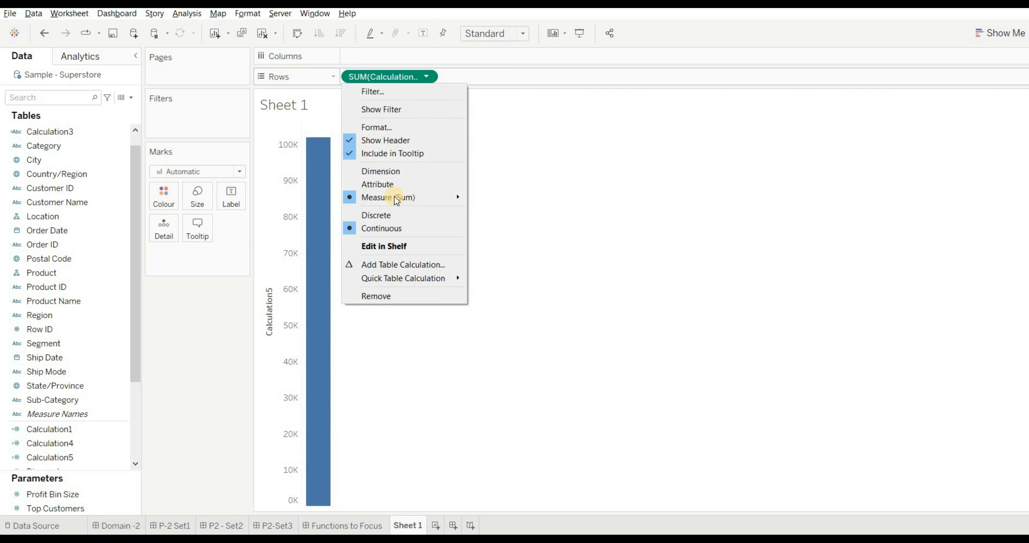
{"action": "left_click", "coordinate": [394, 172]}
{"action": "mouse_move", "coordinate": [303, 315]}
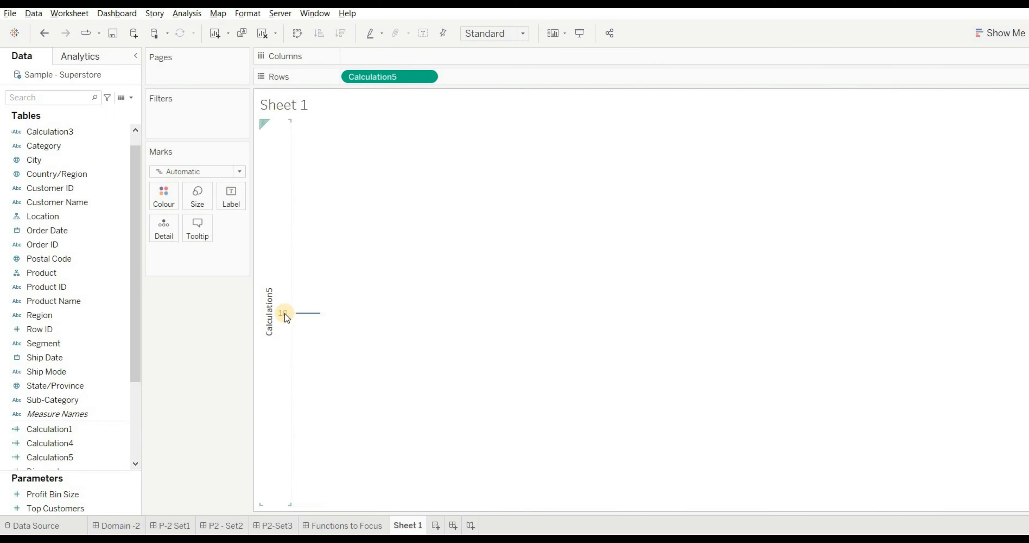
- Add the line "ANS -B" beneath the options of Q7 in the P-2 Set1 dashboard text
{"action": "left_click", "coordinate": [175, 526]}
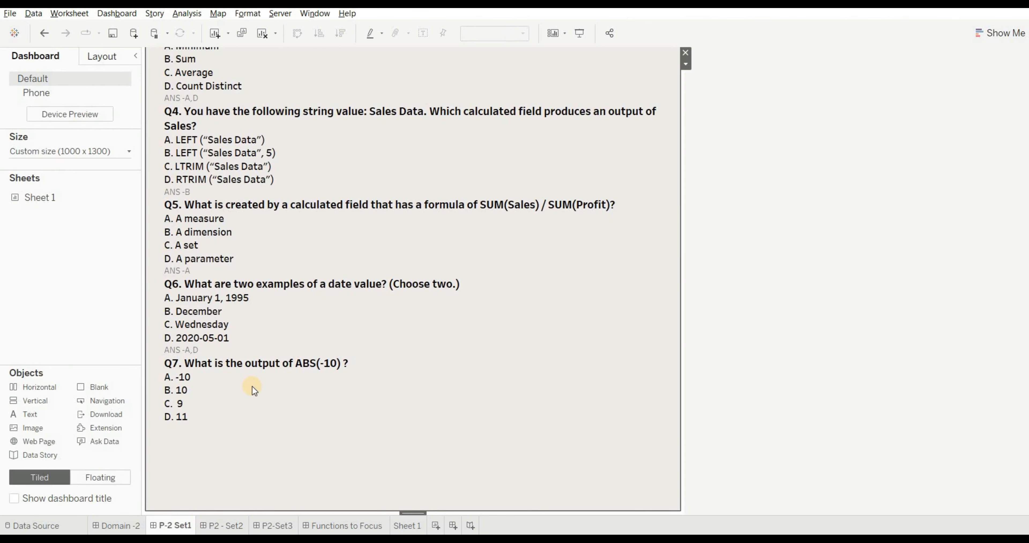
{"action": "double_click", "coordinate": [206, 398]}
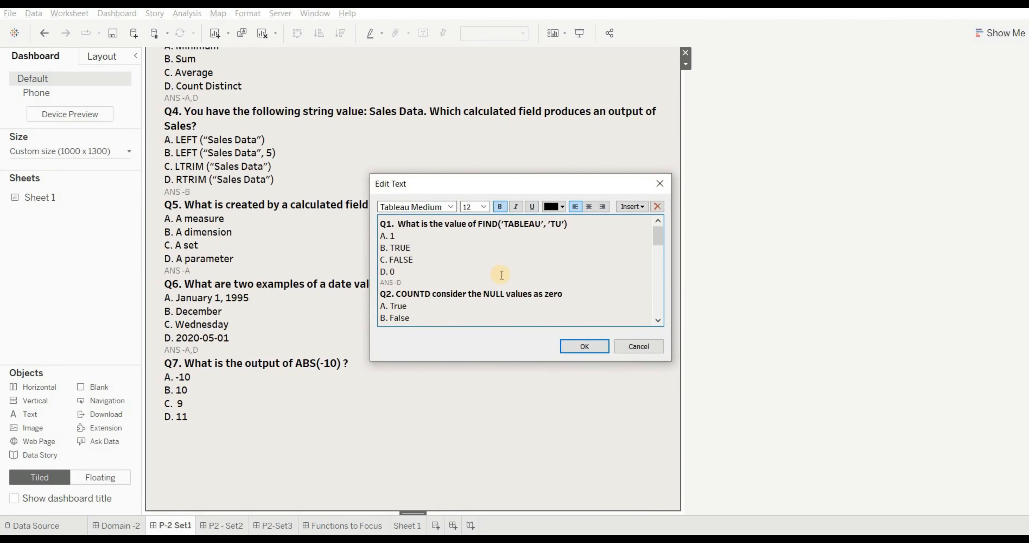
{"action": "type", "text": "AN"}
{"action": "type", "text": "S -B"}
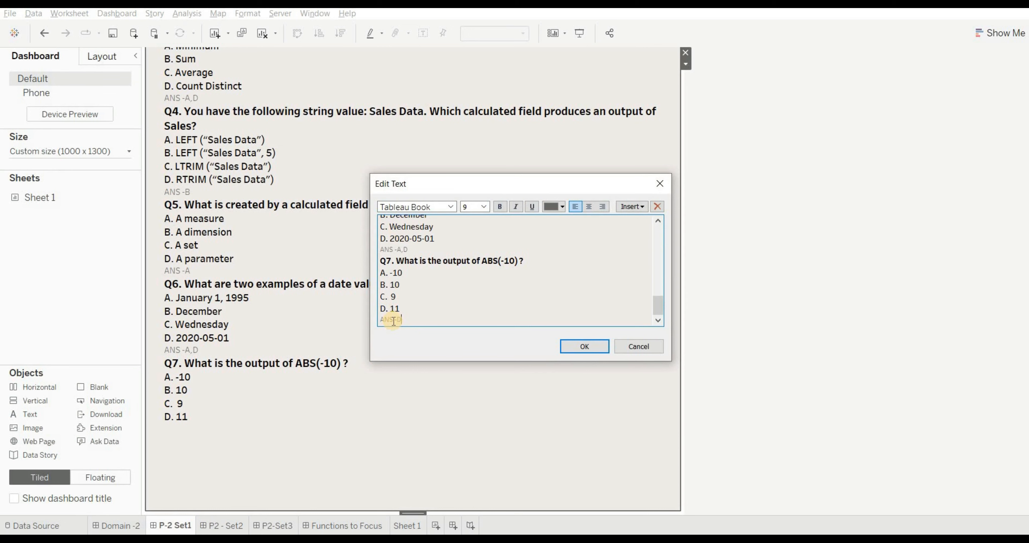
{"action": "left_click", "coordinate": [573, 347]}
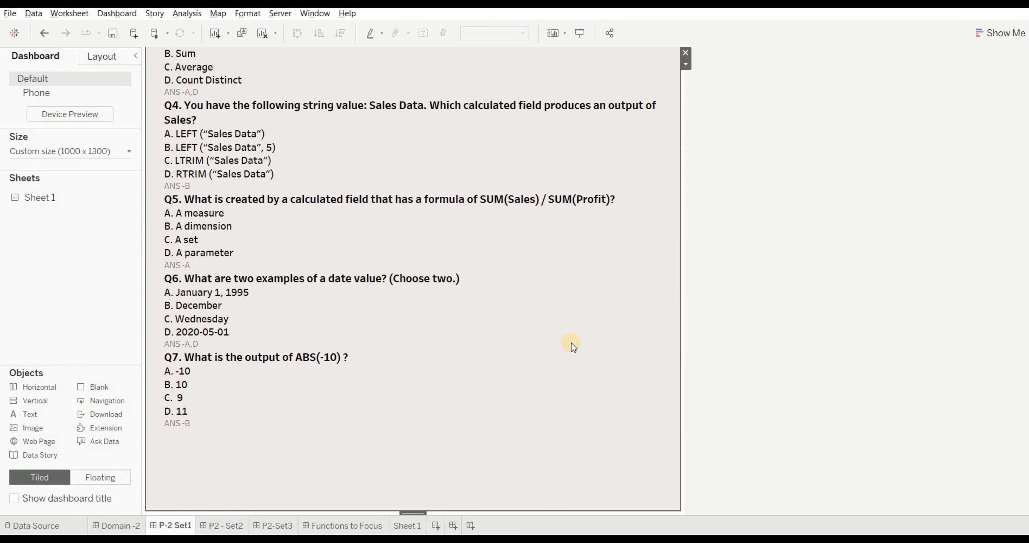
- View the questions on P2 - Set2, and for Q8 create a calculated field on Sheet 1 with the formula FLOOR(7.2345)
{"action": "left_click", "coordinate": [224, 525]}
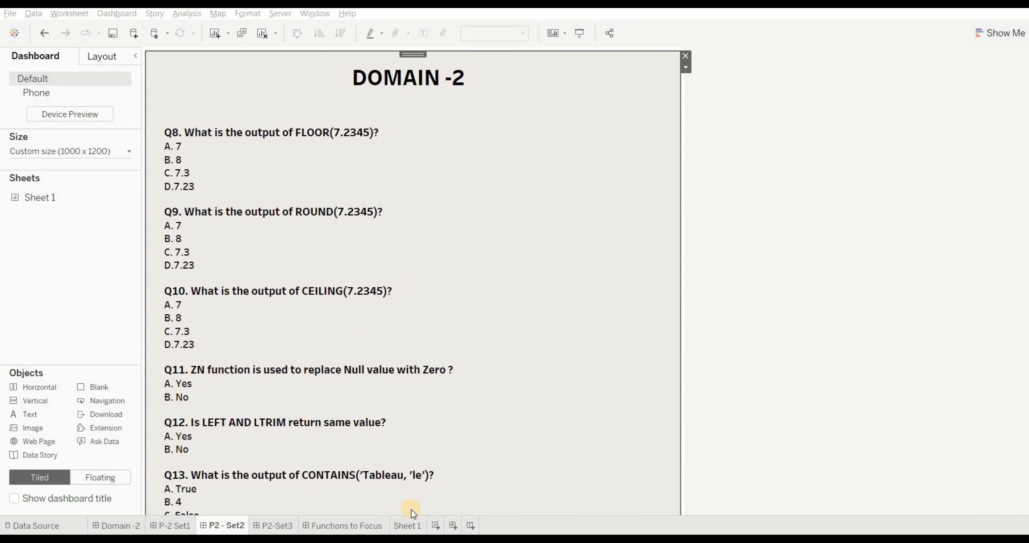
{"action": "left_click", "coordinate": [411, 526]}
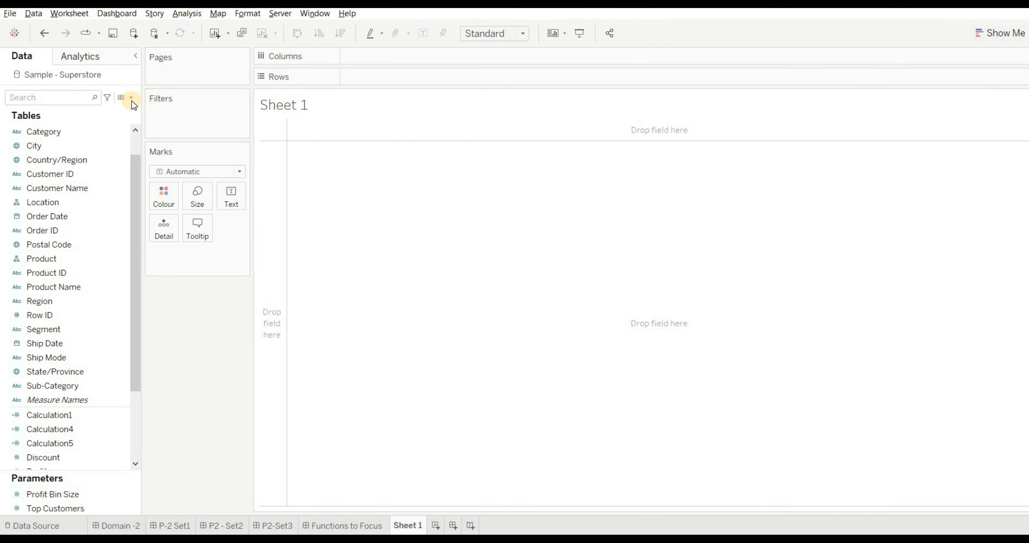
{"action": "left_click", "coordinate": [132, 98]}
{"action": "left_click", "coordinate": [97, 107]}
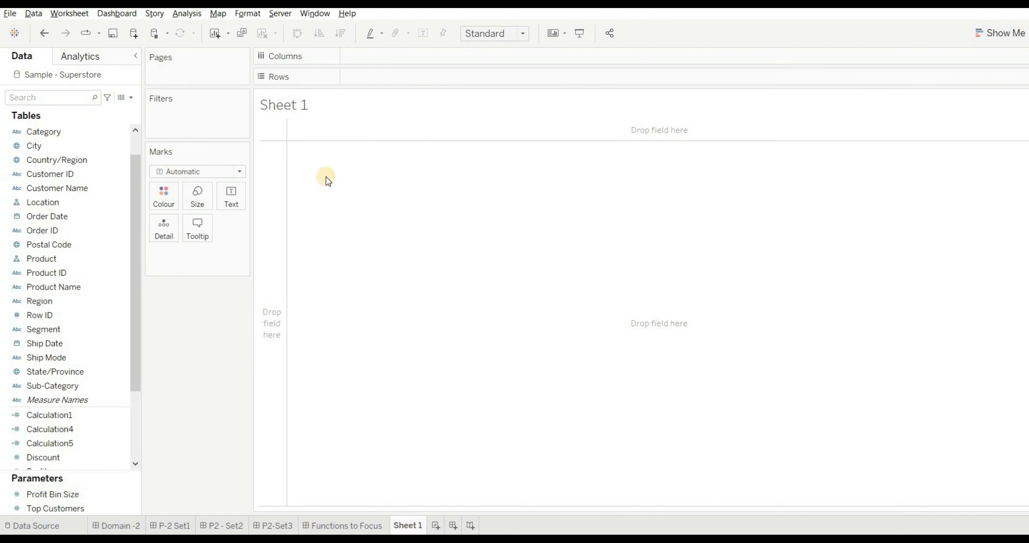
{"action": "left_click", "coordinate": [381, 160]}
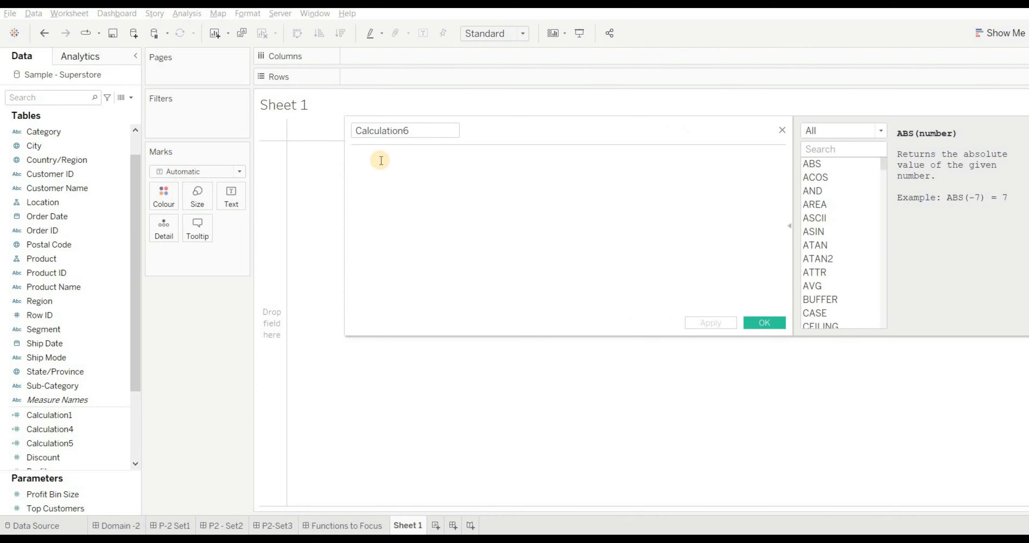
{"action": "type", "text": "FLOOR("}
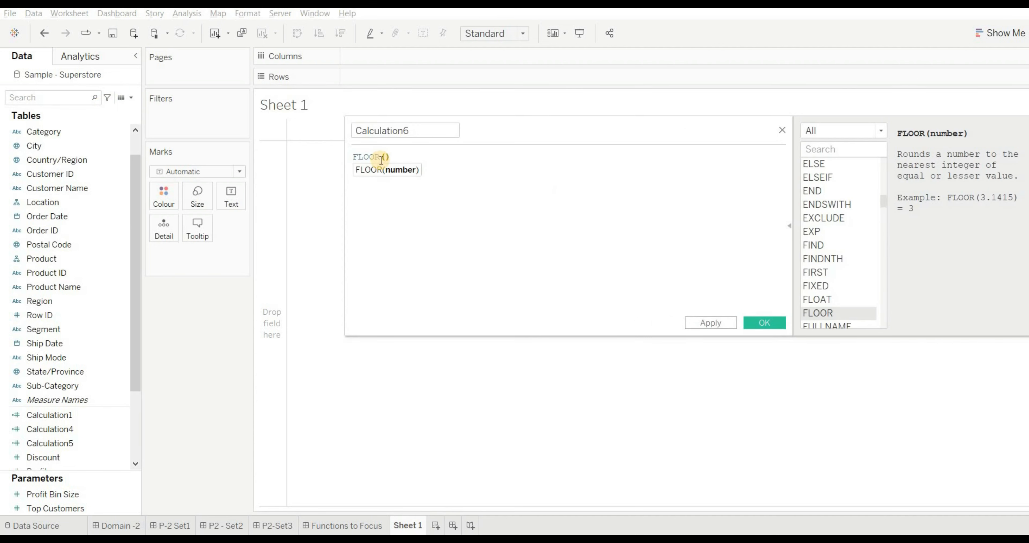
{"action": "type", "text": "7.2345"}
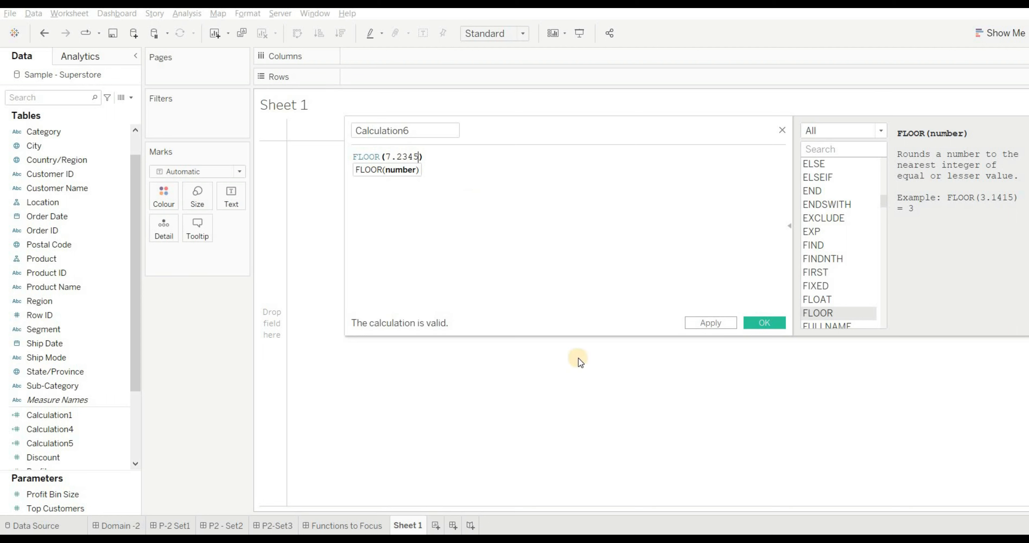
{"action": "left_click", "coordinate": [711, 323]}
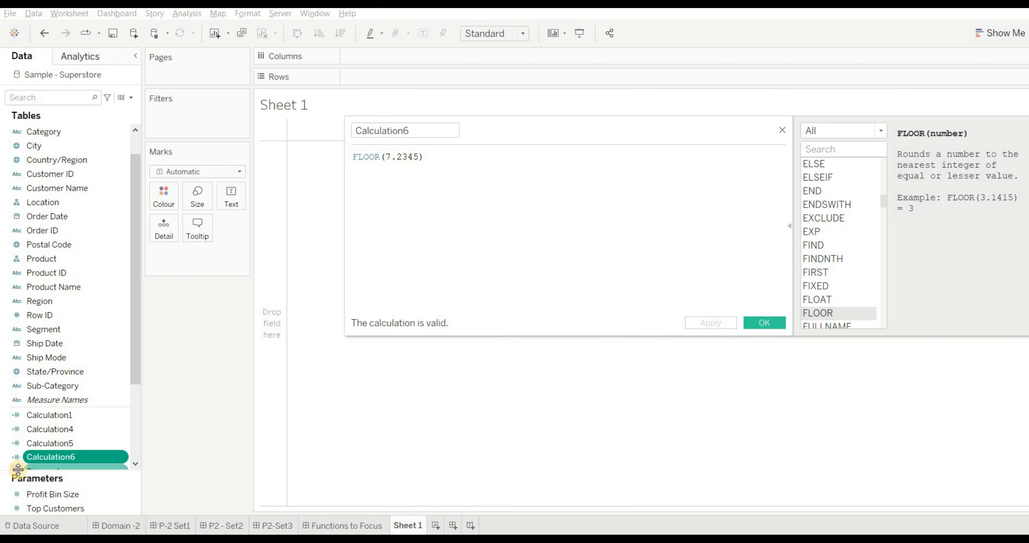
- Place the FLOOR calculation on Rows and set it to a discrete dimension
{"action": "mouse_move", "coordinate": [18, 469]}
{"action": "left_mouse_down"}
{"action": "mouse_move", "coordinate": [44, 454]}
{"action": "mouse_move", "coordinate": [316, 82]}
{"action": "mouse_move", "coordinate": [358, 71]}
{"action": "left_mouse_up"}
{"action": "left_click", "coordinate": [426, 76]}
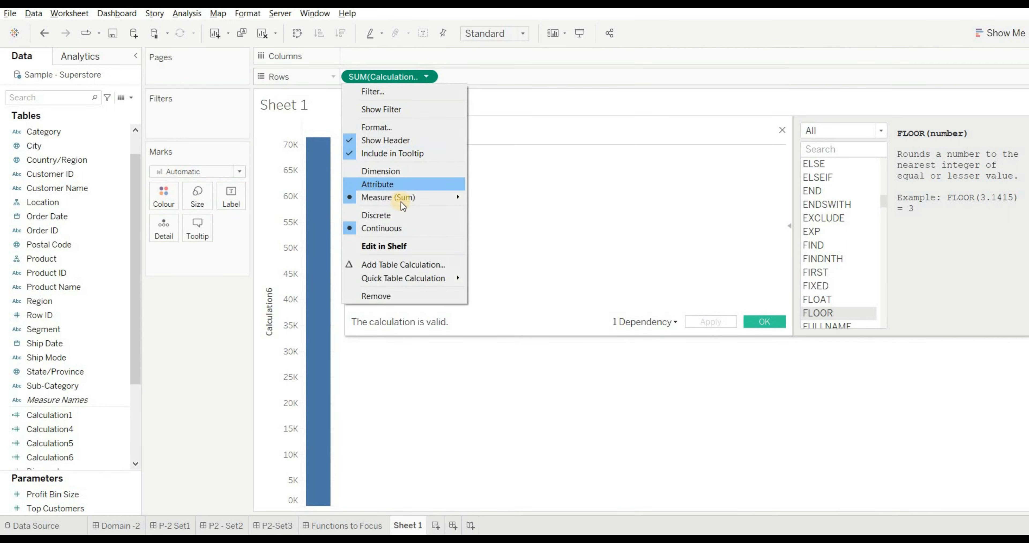
{"action": "left_click", "coordinate": [401, 171]}
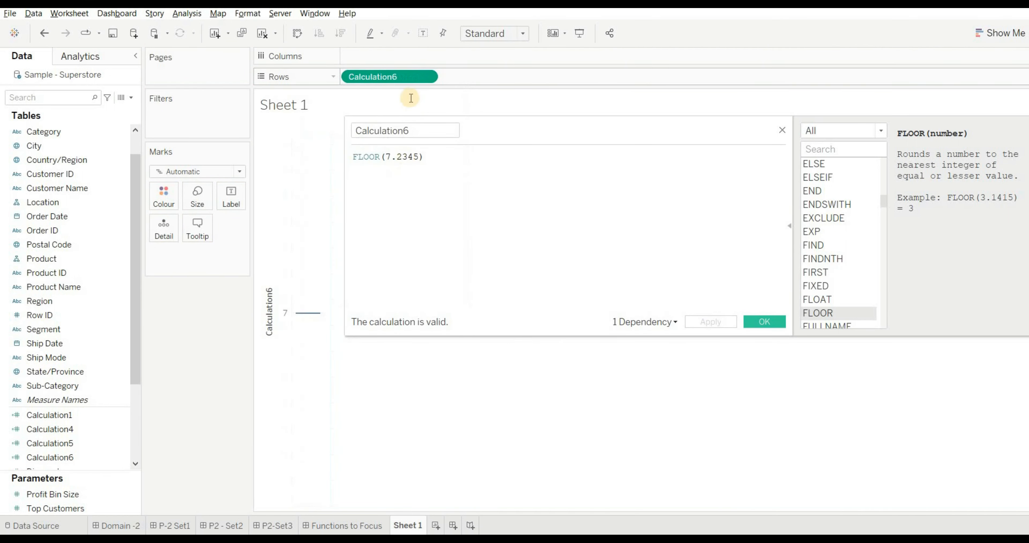
{"action": "left_click", "coordinate": [426, 76]}
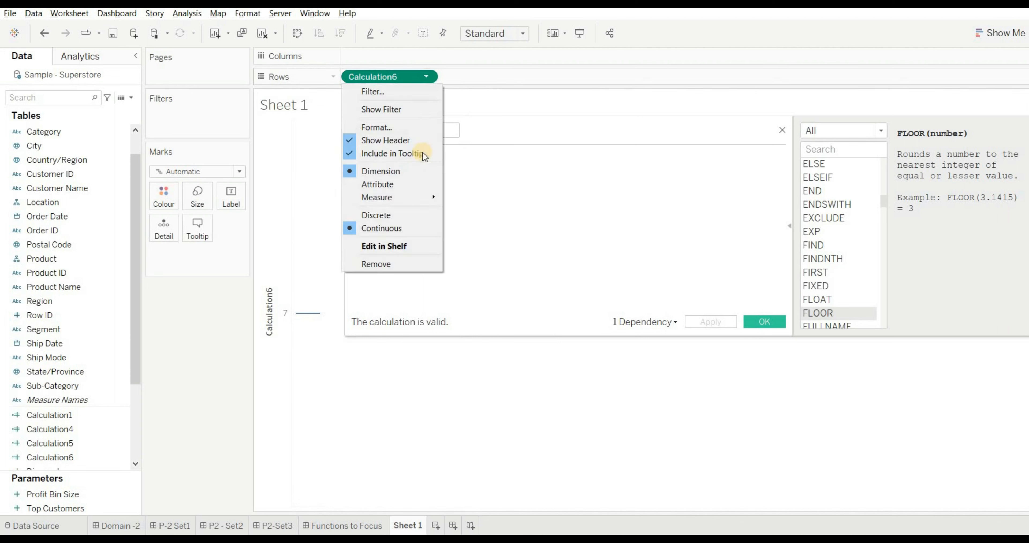
{"action": "left_click", "coordinate": [390, 215]}
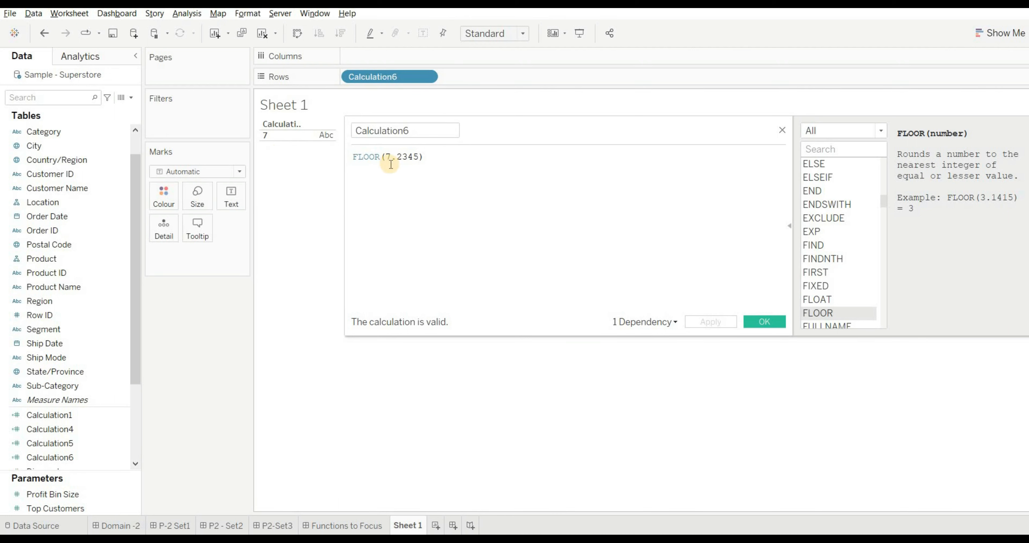
- For Q10, change the calculation's formula to CEILING(7.2345) and apply it to the sheet
{"action": "left_click", "coordinate": [381, 157]}
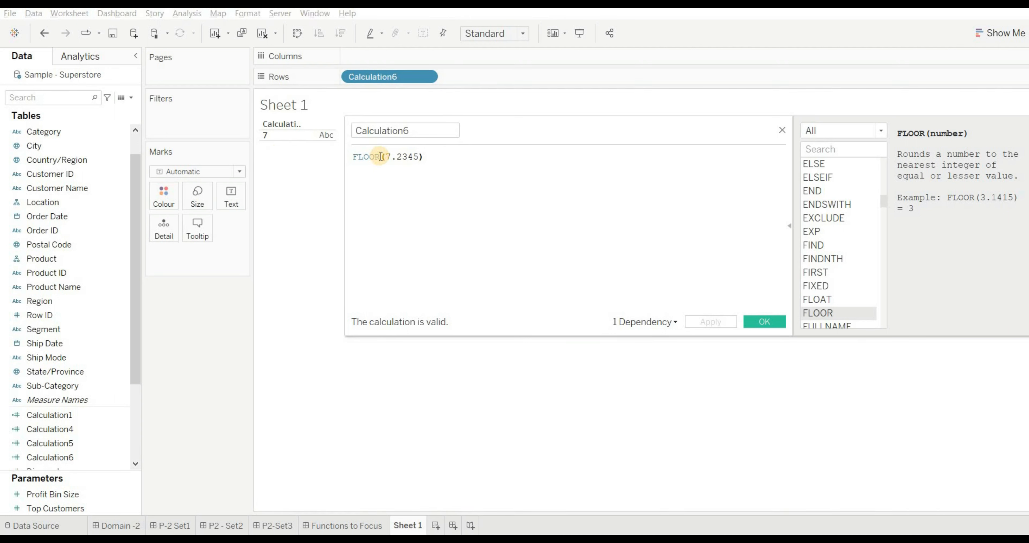
{"action": "key", "text": "BackSpace"}
{"action": "key", "text": "BackSpace"}
{"action": "key", "text": "BackSpace"}
{"action": "key", "text": "BackSpace"}
{"action": "key", "text": "BackSpace"}
{"action": "type", "text": "CER"}
{"action": "key", "text": "BackSpace"}
{"action": "type", "text": "ILING"}
{"action": "key", "text": "Return"}
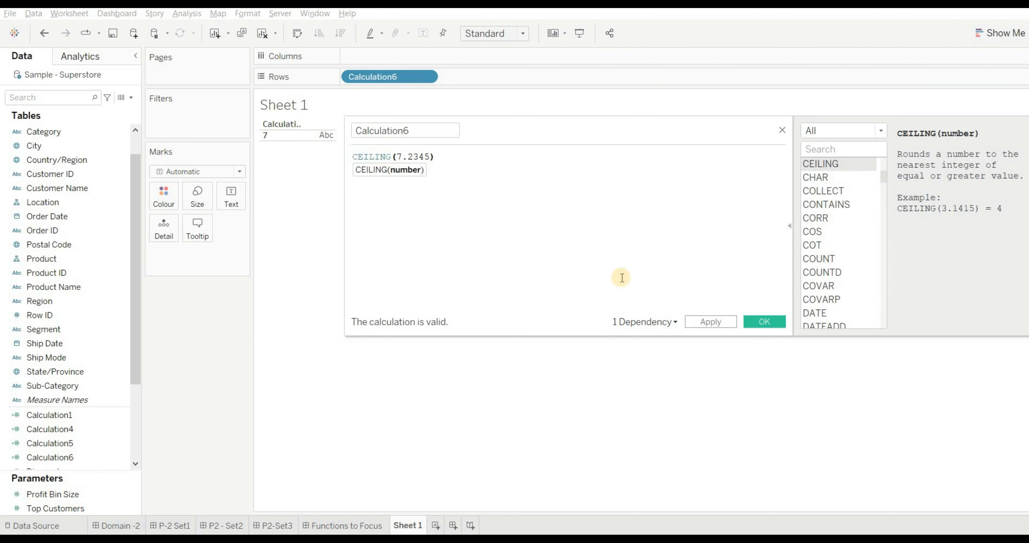
{"action": "left_click", "coordinate": [707, 323]}
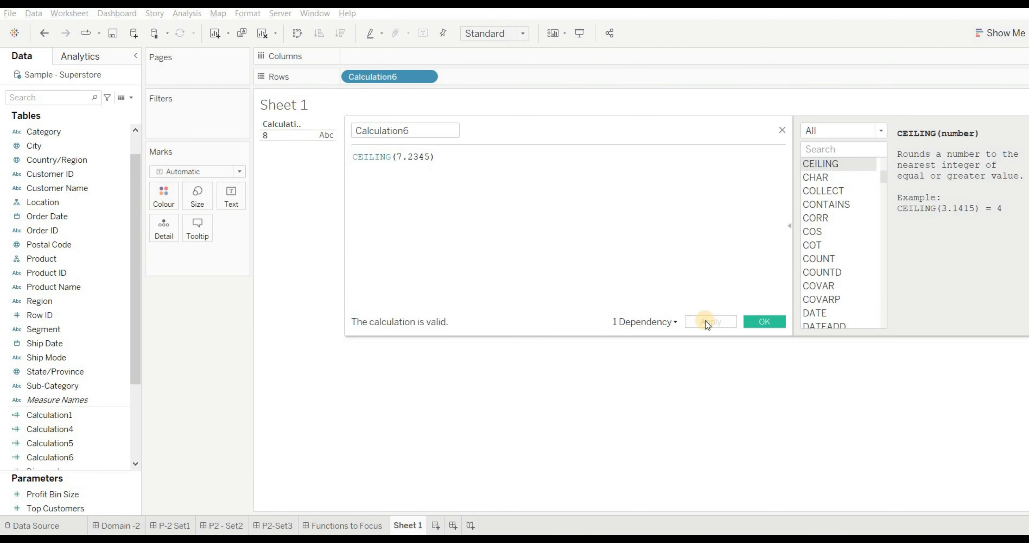
- For Q9, change the calculation's formula to ROUND(7.2345), apply it and close the calculation editor
{"action": "left_click", "coordinate": [392, 157]}
{"action": "key", "text": "BackSpace"}
{"action": "key", "text": "BackSpace"}
{"action": "key", "text": "BackSpace"}
{"action": "key", "text": "BackSpace"}
{"action": "key", "text": "BackSpace"}
{"action": "key", "text": "BackSpace"}
{"action": "key", "text": "BackSpace"}
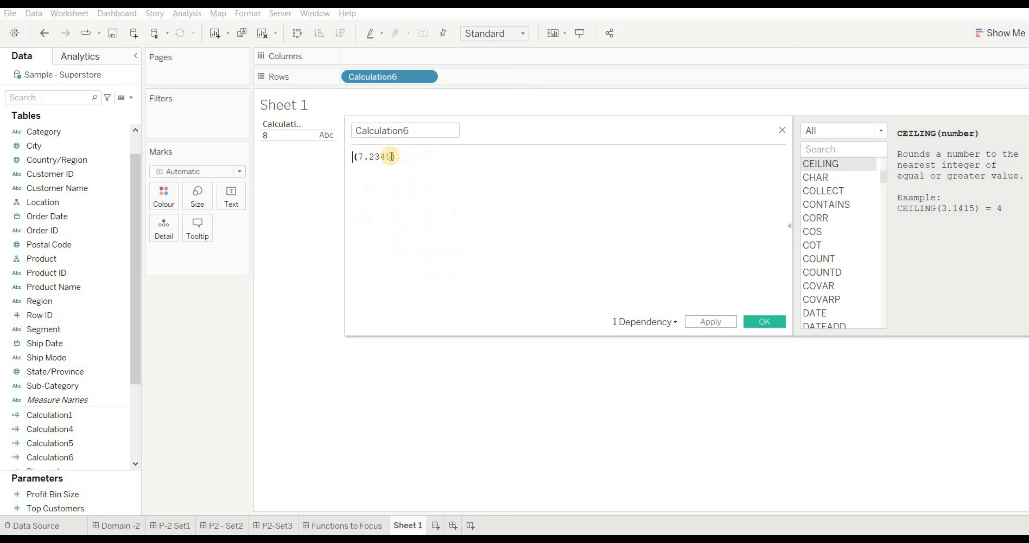
{"action": "type", "text": "ROUND"}
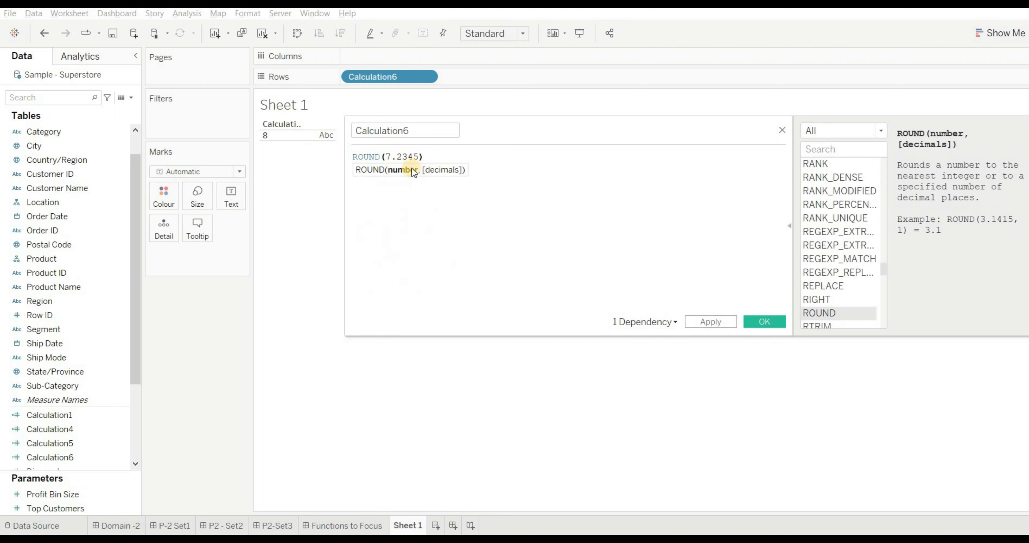
{"action": "left_click", "coordinate": [704, 325]}
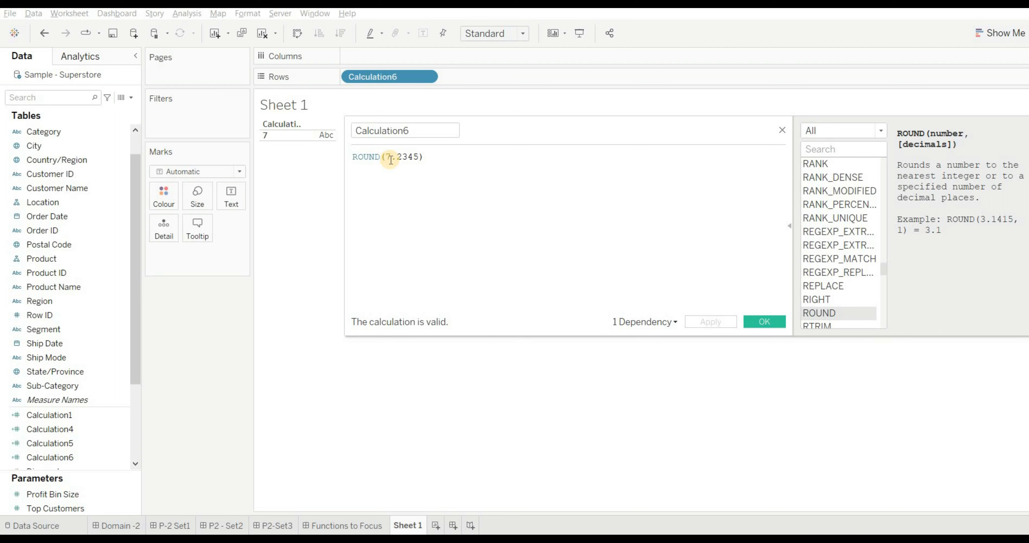
{"action": "left_click", "coordinate": [380, 157]}
{"action": "left_click", "coordinate": [389, 159]}
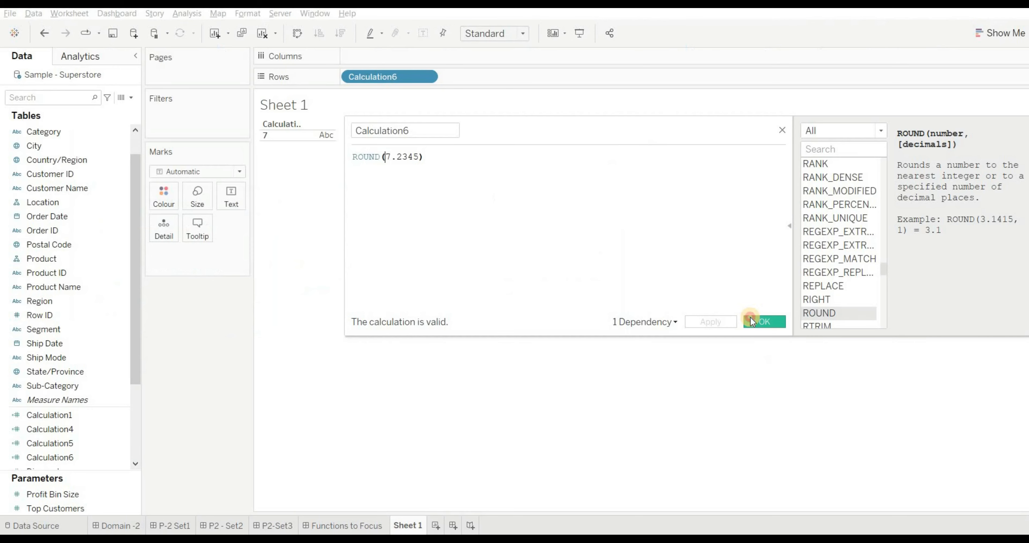
{"action": "left_click", "coordinate": [748, 318]}
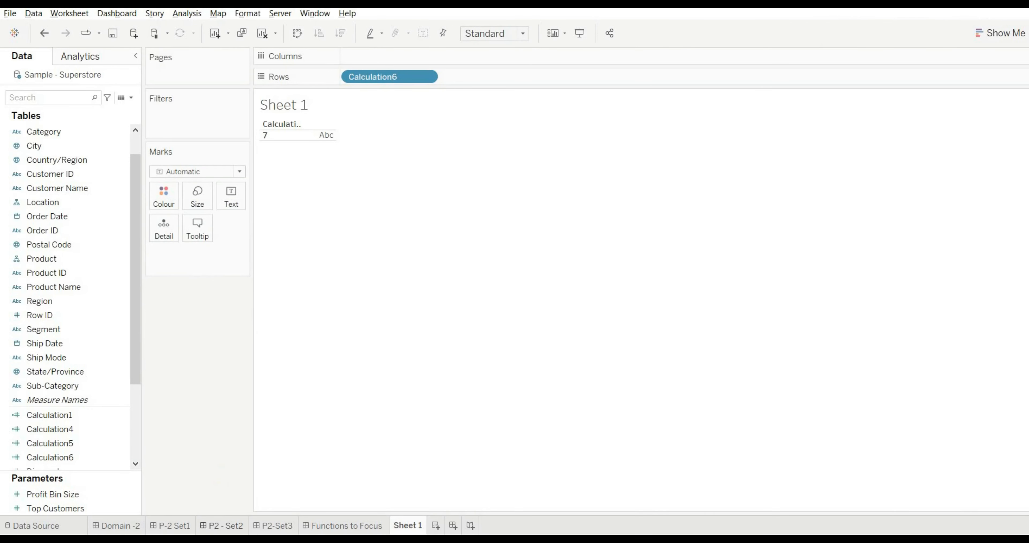
- Add the line "ANS -A" beneath the options of Q8 in the P2 - Set2 dashboard text
{"action": "left_click", "coordinate": [219, 526]}
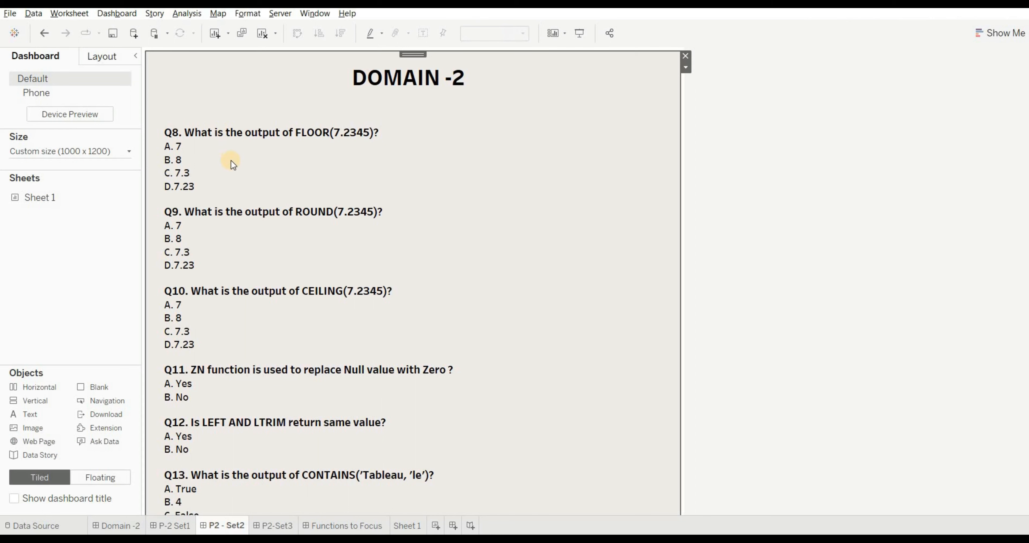
{"action": "double_click", "coordinate": [245, 164]}
{"action": "left_click", "coordinate": [388, 279]}
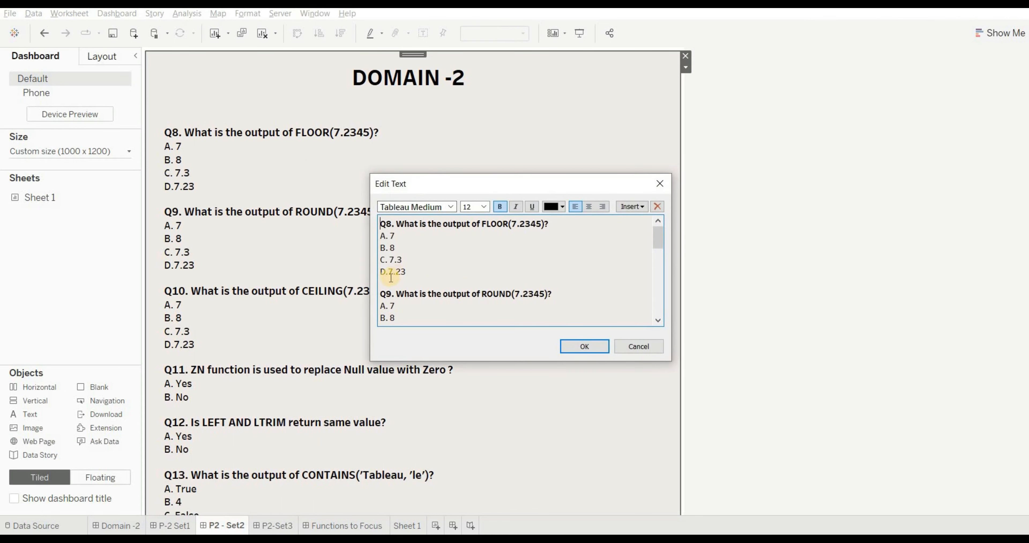
{"action": "type", "text": "ANS"}
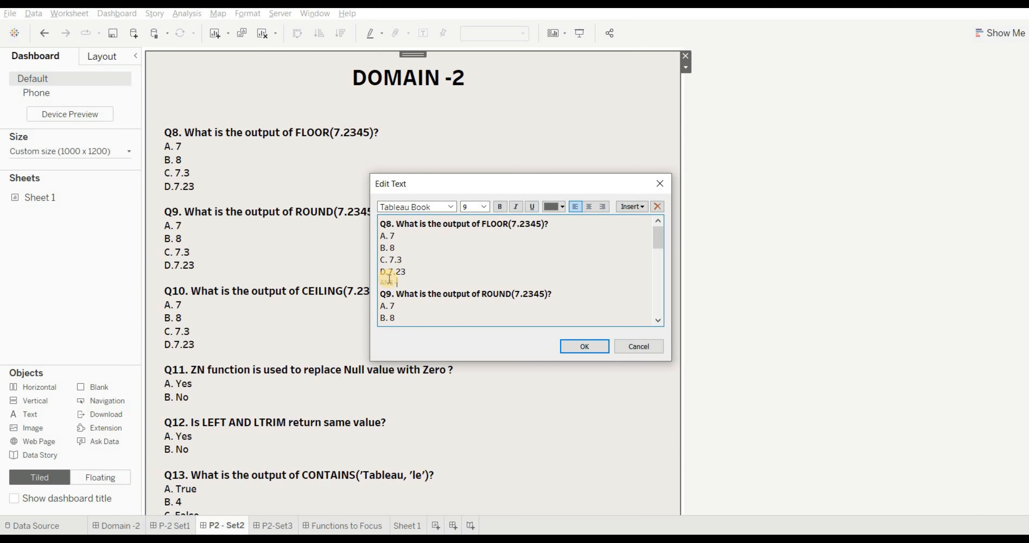
{"action": "type", "text": " -7"}
{"action": "key", "text": "BackSpace"}
{"action": "type", "text": "A"}
- Add the line "ANS - 7" beneath the options of Q9 in the dashboard text
{"action": "scroll", "coordinate": [656, 320], "scroll_direction": "down", "scroll_amount": 2}
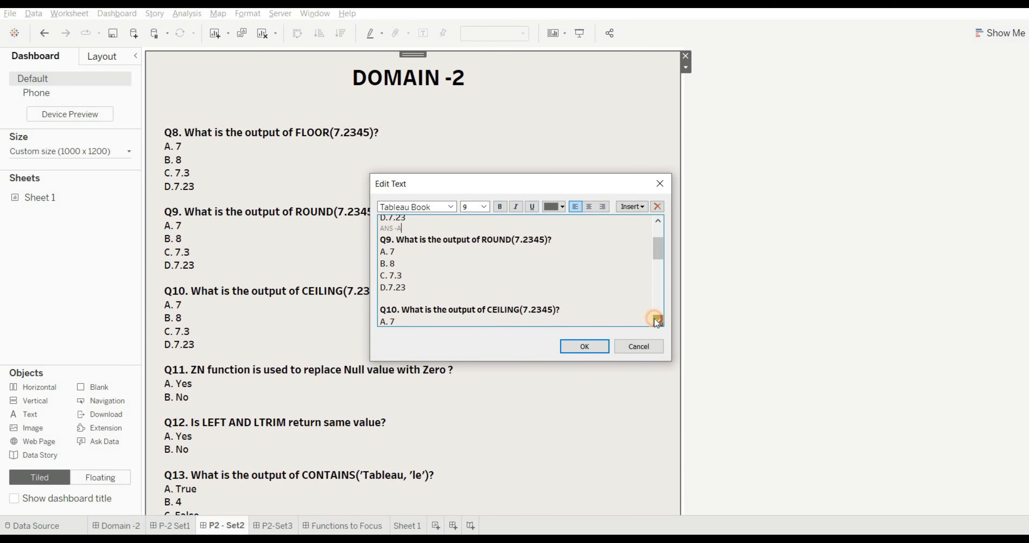
{"action": "left_click", "coordinate": [404, 296]}
{"action": "type", "text": "ANS - 7"}
- Add the line "ANS - B" beneath the options of Q10 in the dashboard text
{"action": "scroll", "coordinate": [658, 317], "scroll_direction": "down", "scroll_amount": 2}
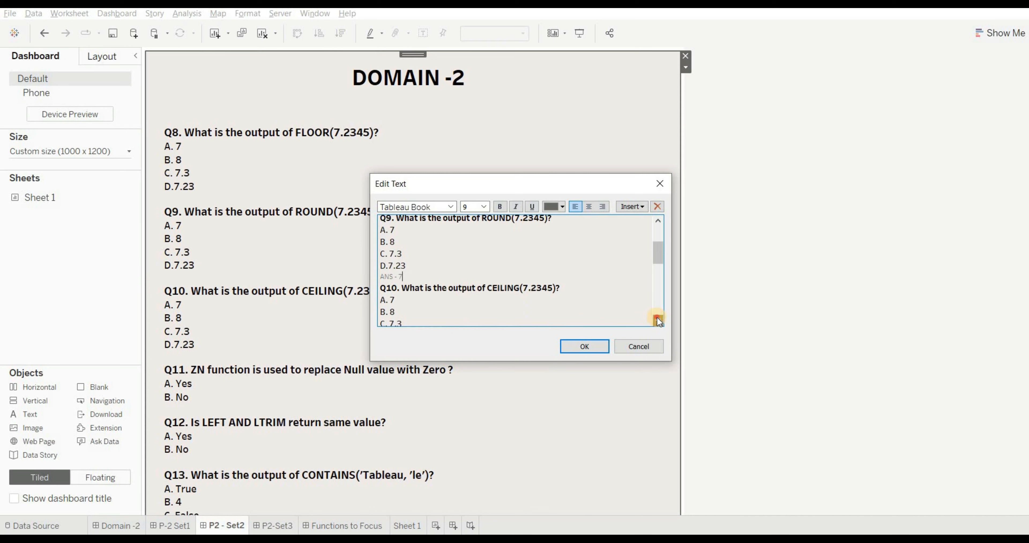
{"action": "left_click", "coordinate": [395, 302]}
{"action": "type", "text": "ANS"}
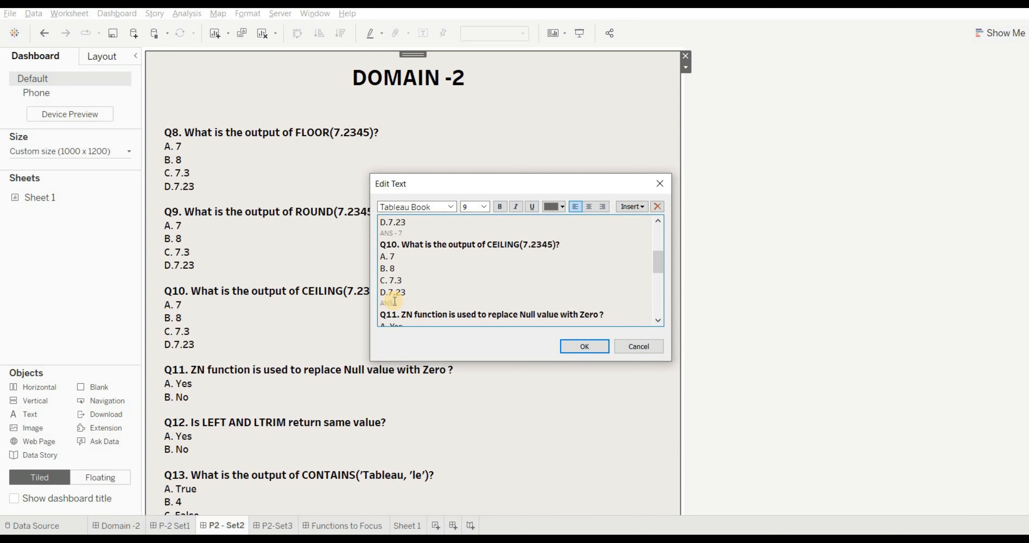
{"action": "type", "text": " - B"}
- Correct the Q9 answer line to "ANS - A" and save the edited dashboard text
{"action": "left_click", "coordinate": [658, 221]}
{"action": "left_click", "coordinate": [658, 221]}
{"action": "left_click", "coordinate": [658, 221]}
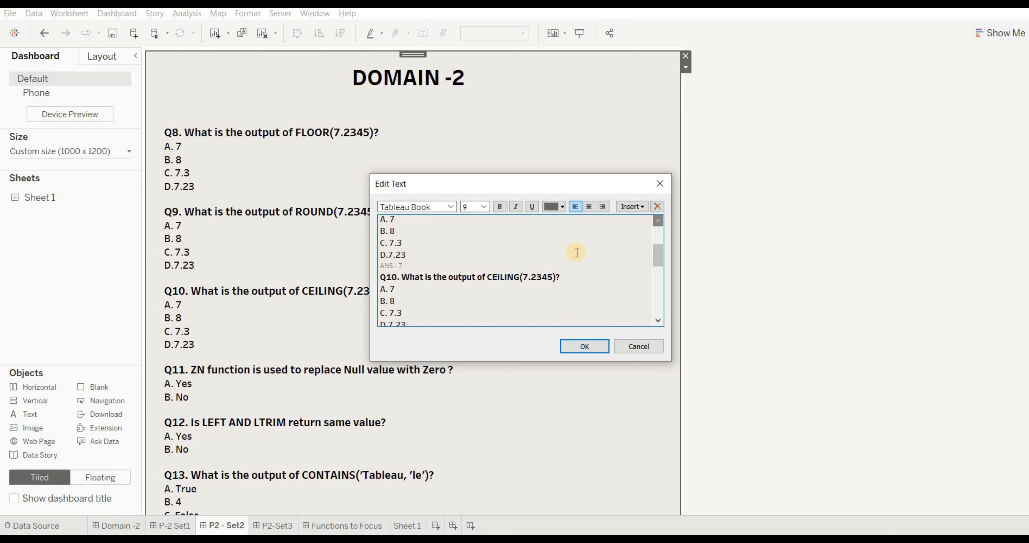
{"action": "left_click", "coordinate": [423, 261]}
{"action": "left_click", "coordinate": [424, 261]}
{"action": "key", "text": "BackSpace"}
{"action": "type", "text": "A"}
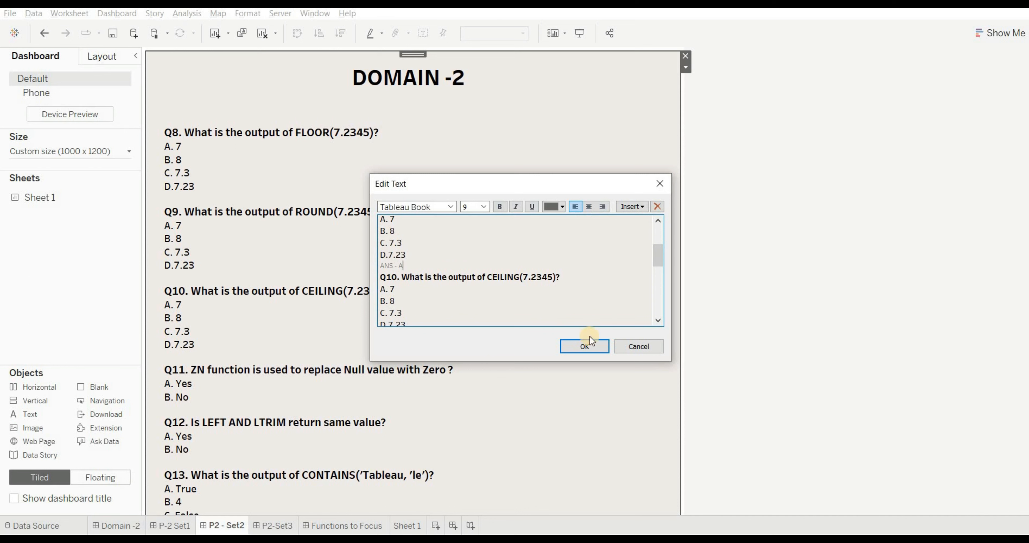
{"action": "left_click", "coordinate": [583, 347]}
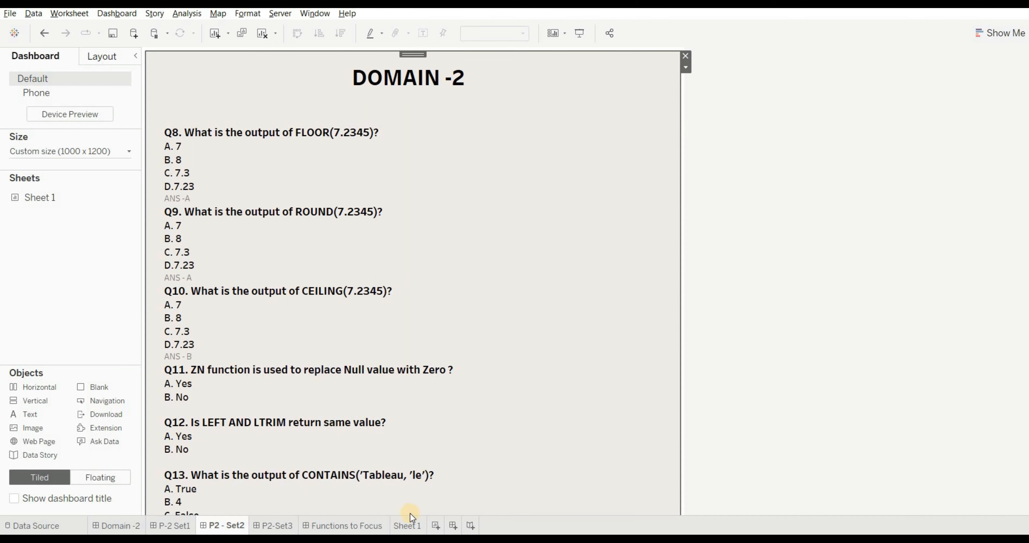
- Create a new calculated field on Sheet 1 and enter the ZN function with empty parentheses as its formula
{"action": "left_click", "coordinate": [407, 523]}
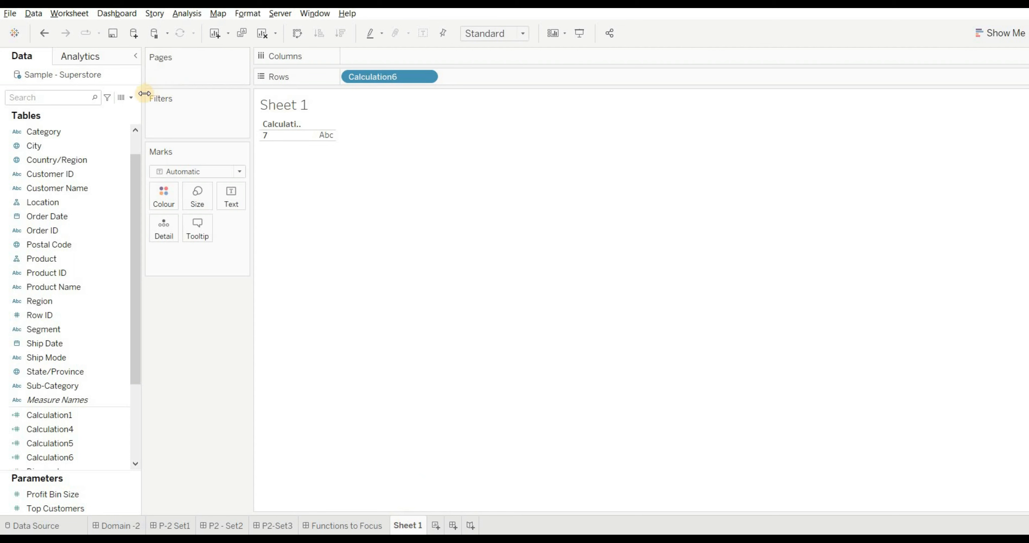
{"action": "left_click", "coordinate": [130, 97]}
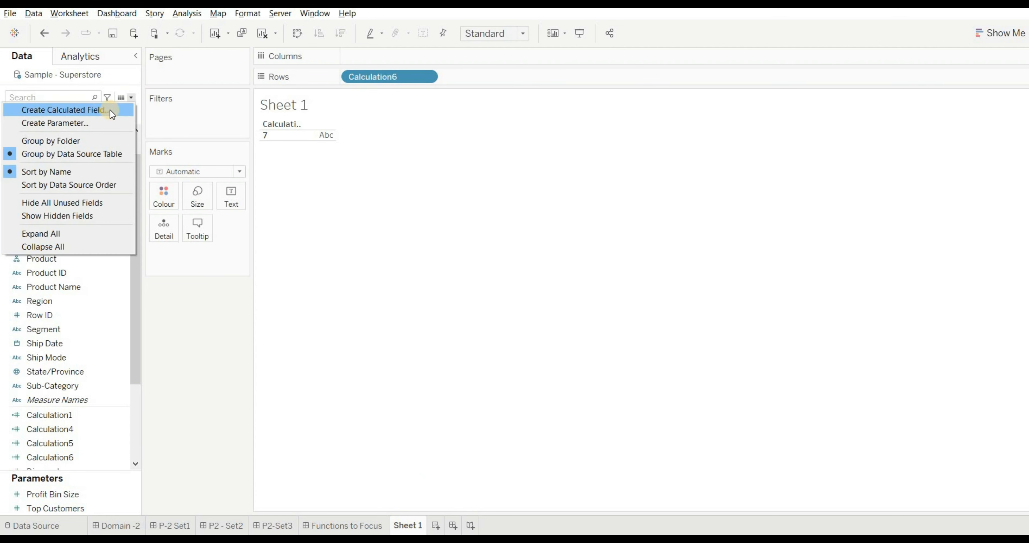
{"action": "left_click", "coordinate": [111, 115]}
{"action": "left_click", "coordinate": [415, 180]}
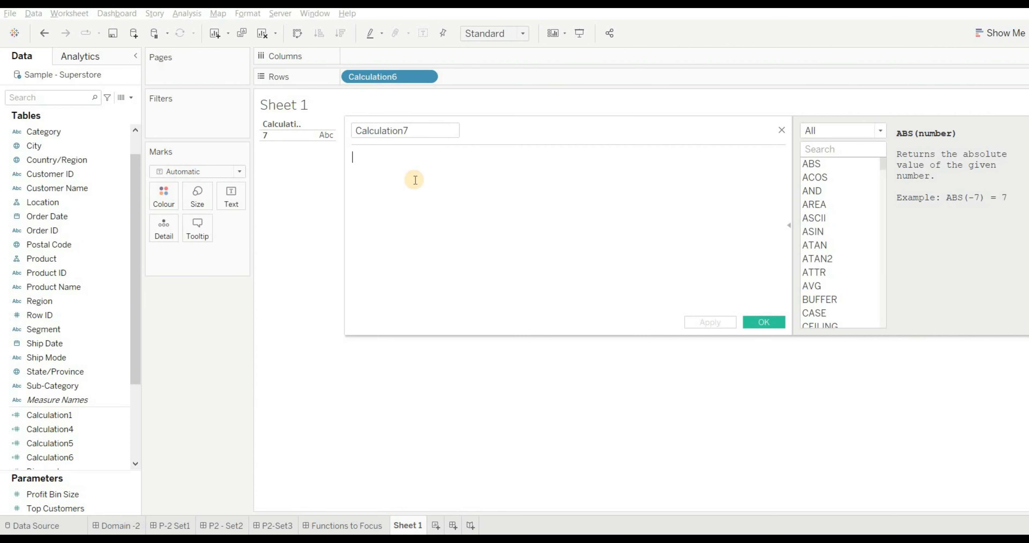
{"action": "type", "text": "ZN ("}
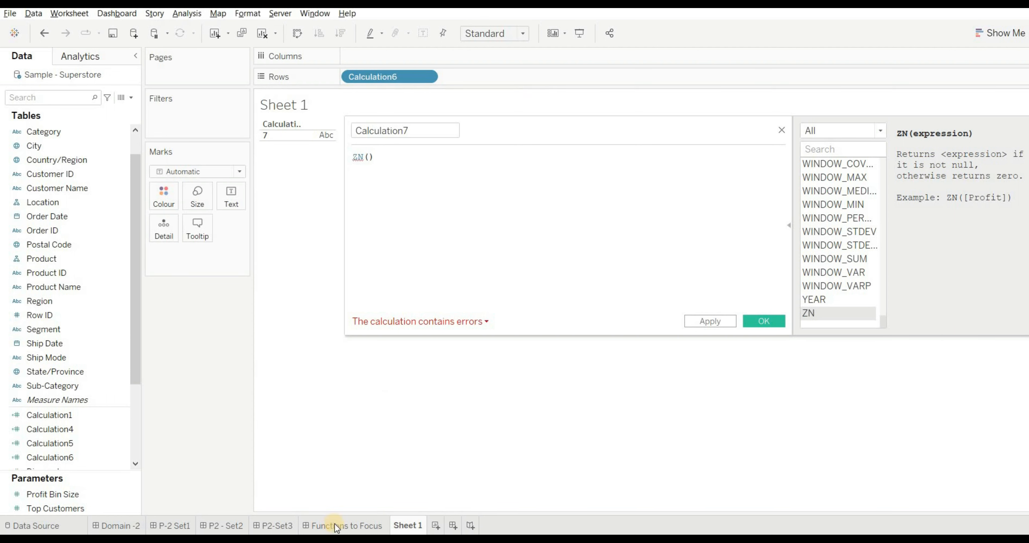
- Add the line "ANS -A" beneath the options of Q11 in the P2 - Set2 dashboard text and save it
{"action": "left_click", "coordinate": [214, 520]}
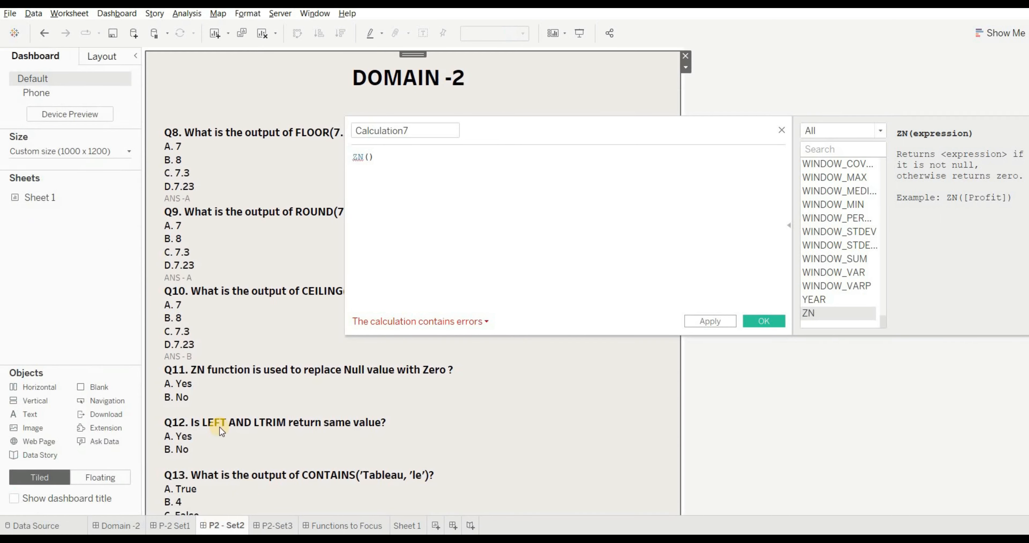
{"action": "double_click", "coordinate": [190, 407]}
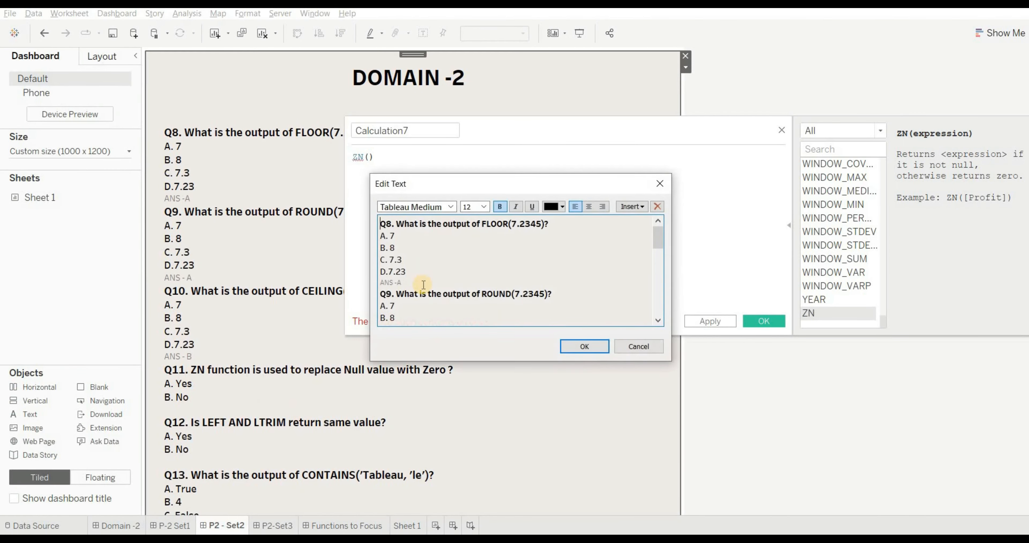
{"action": "left_click", "coordinate": [656, 308]}
{"action": "left_click", "coordinate": [396, 292]}
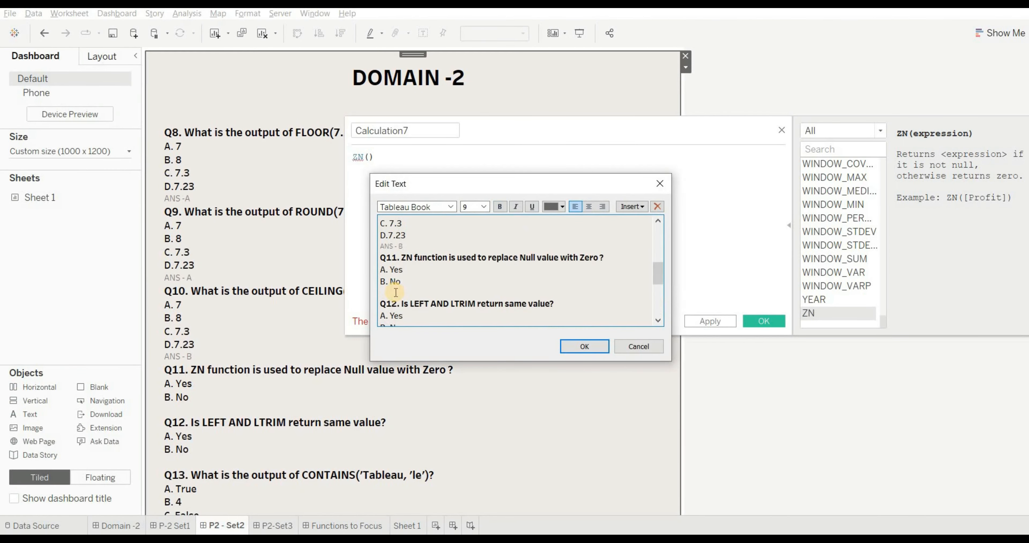
{"action": "type", "text": "ANS -A"}
{"action": "left_click", "coordinate": [583, 347]}
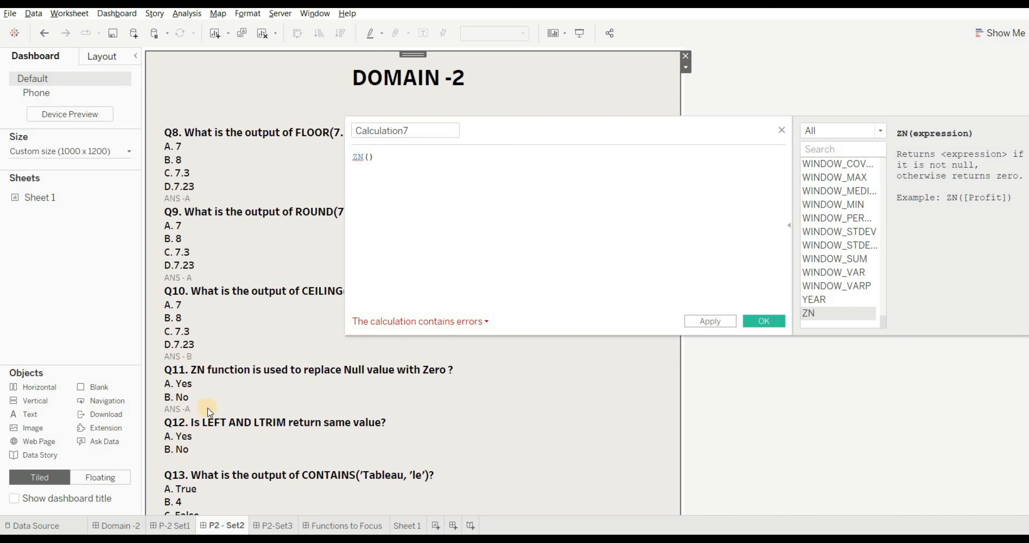
- Replace the ZN formula in the open calculation with LEFT('TABLEAU',5) and apply it
{"action": "left_click", "coordinate": [382, 156]}
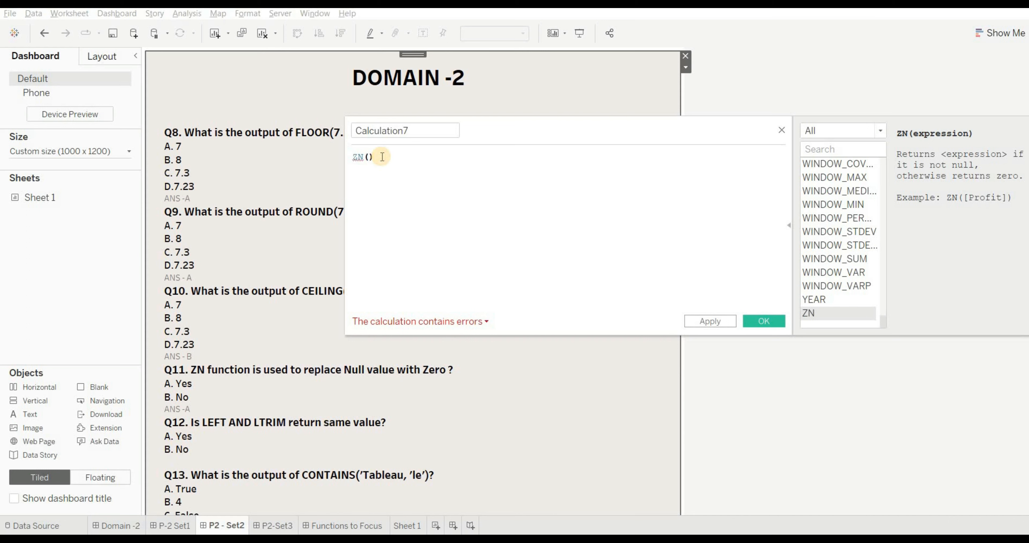
{"action": "key", "text": "ctrl+a"}
{"action": "key", "text": "BackSpace"}
{"action": "type", "text": "LEFT"}
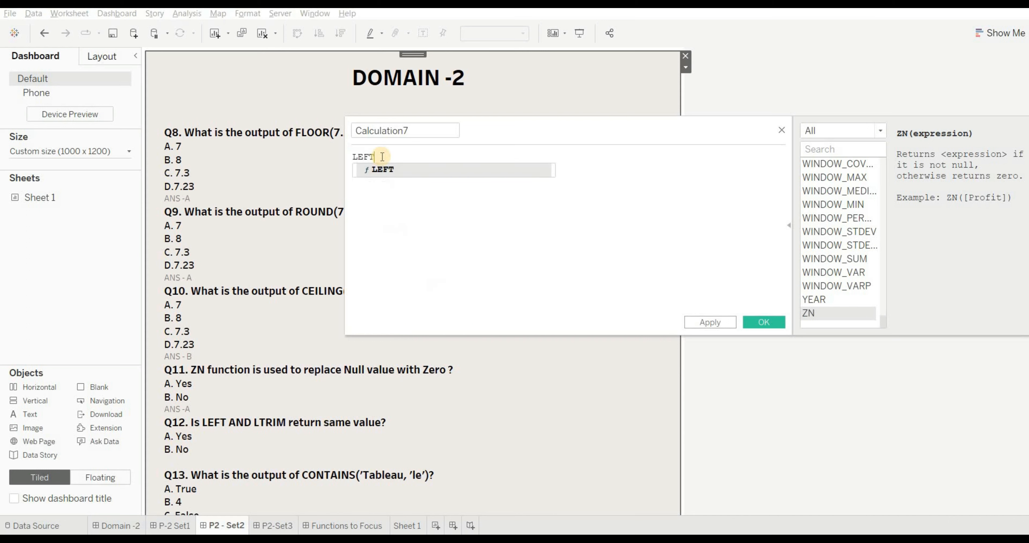
{"action": "type", "text": "()\""}
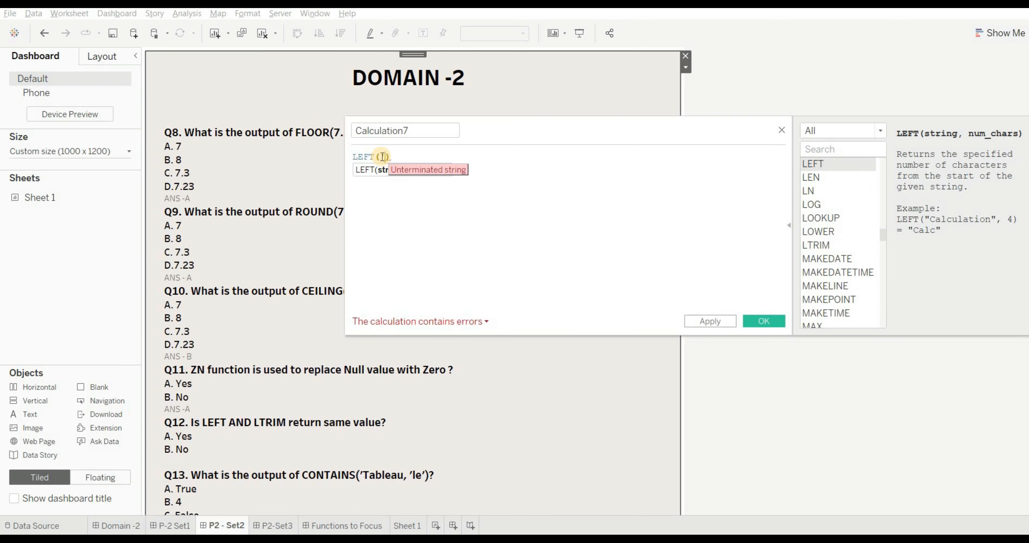
{"action": "type", "text": "TABLEAU"}
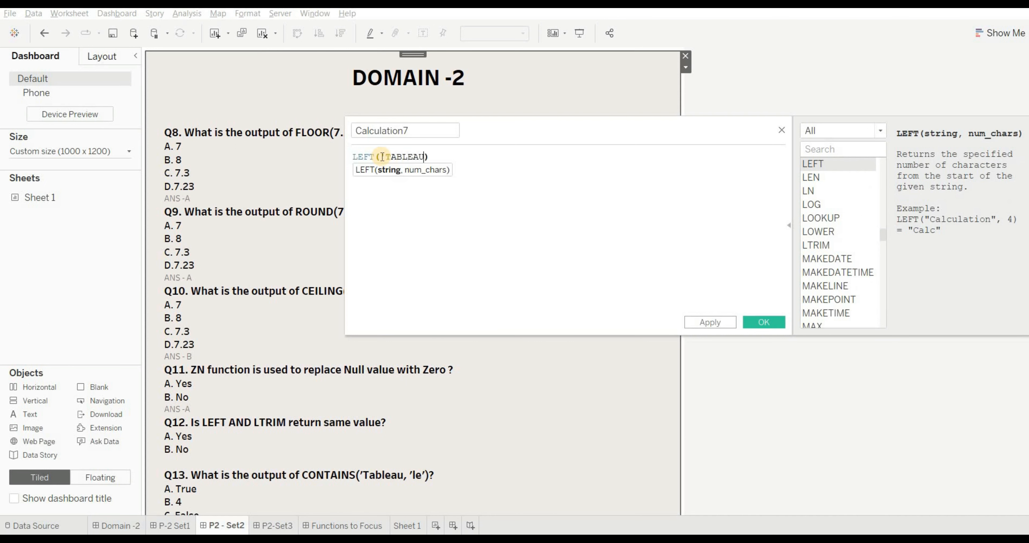
{"action": "type", "text": "'"}
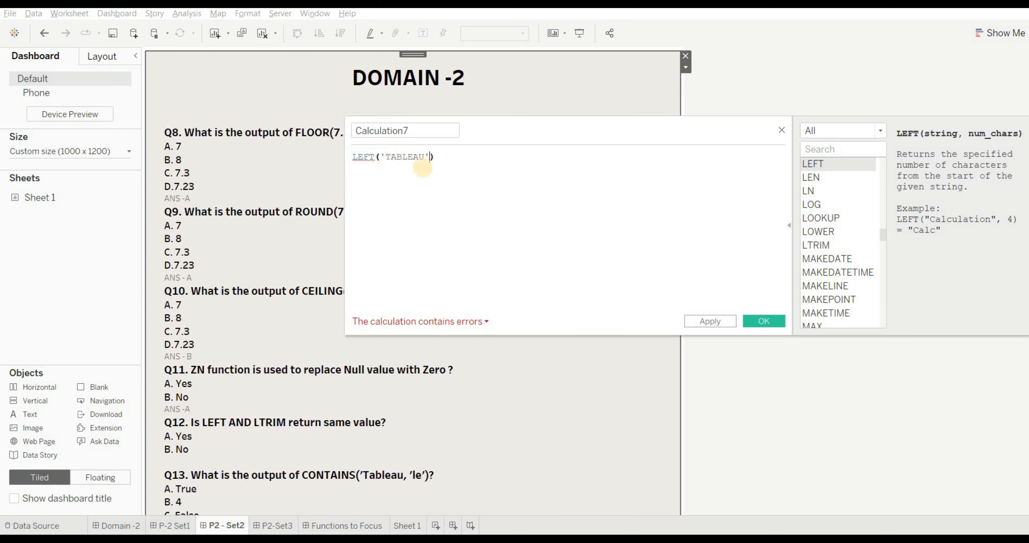
{"action": "type", "text": ","}
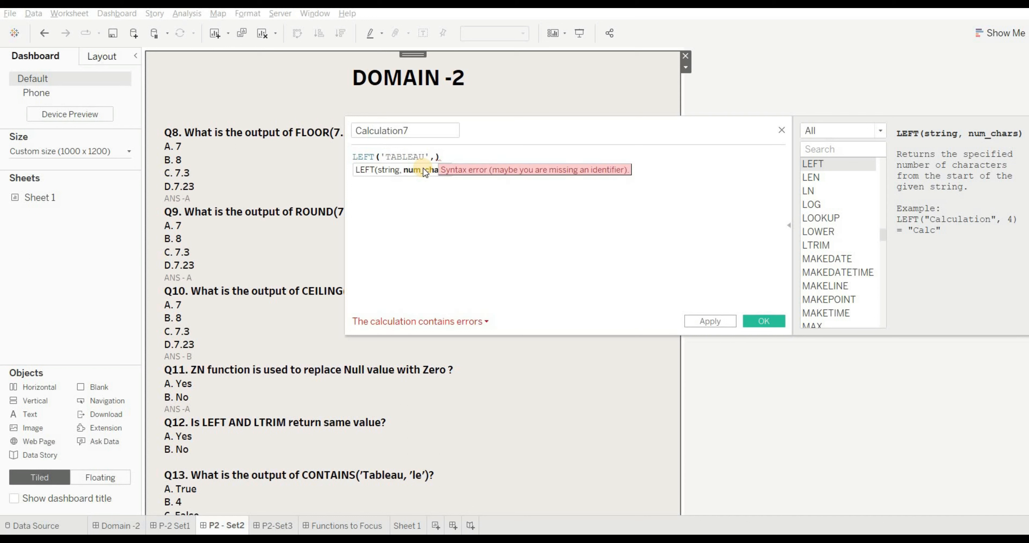
{"action": "type", "text": "5"}
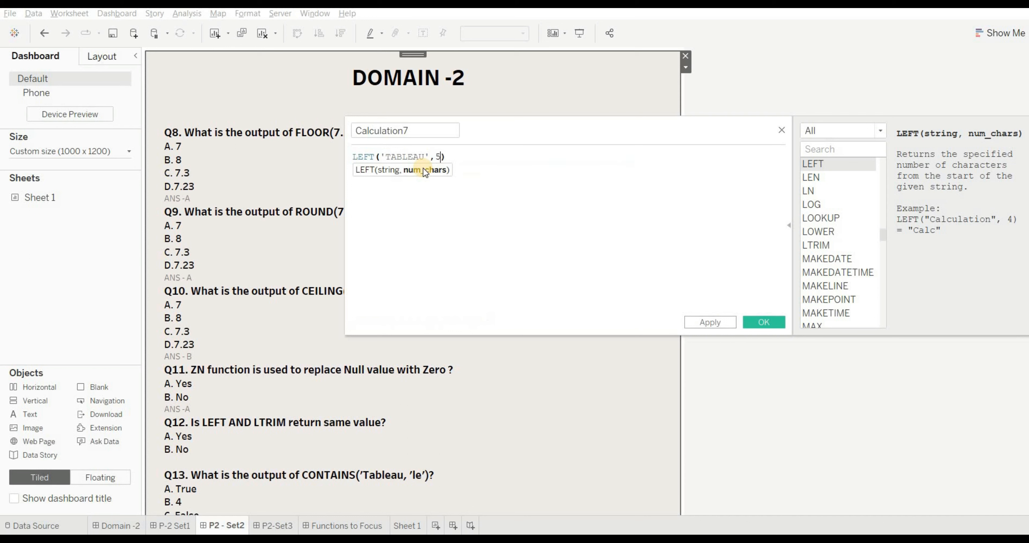
{"action": "left_click", "coordinate": [717, 323]}
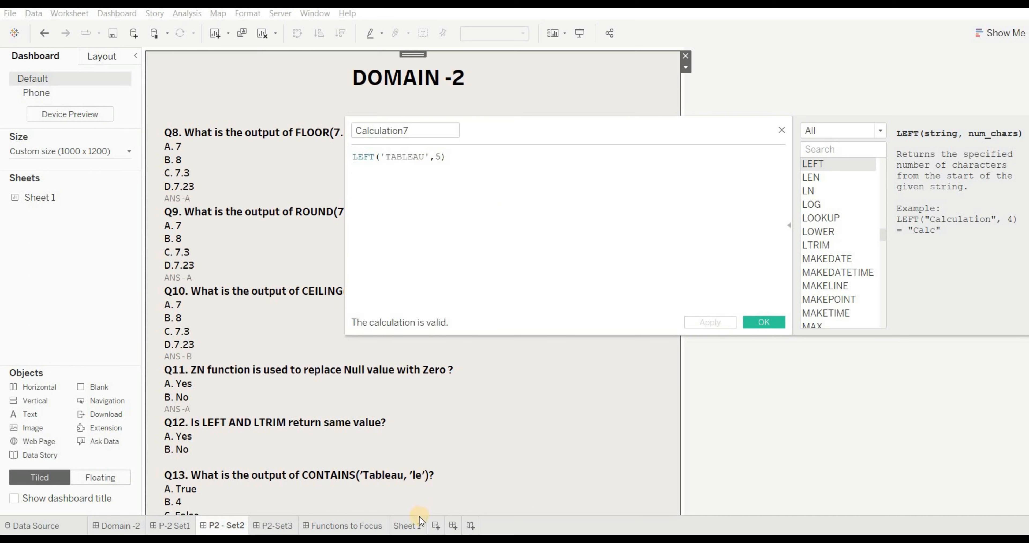
- On Sheet 1, filter the fields by "CAL", clear the sheet, and place Calculation7 in the view as rows
{"action": "left_click", "coordinate": [416, 525]}
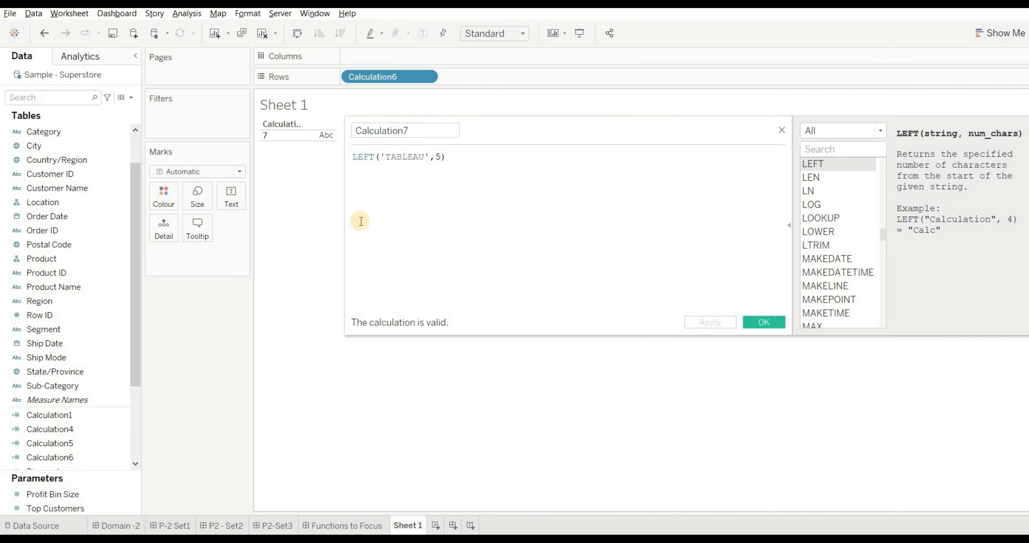
{"action": "left_click", "coordinate": [53, 98]}
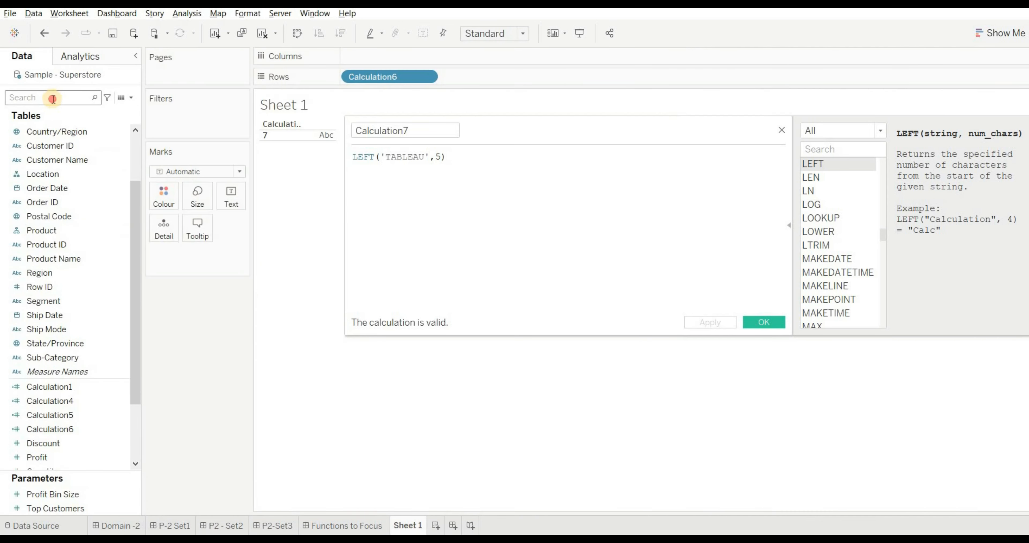
{"action": "type", "text": "CAL"}
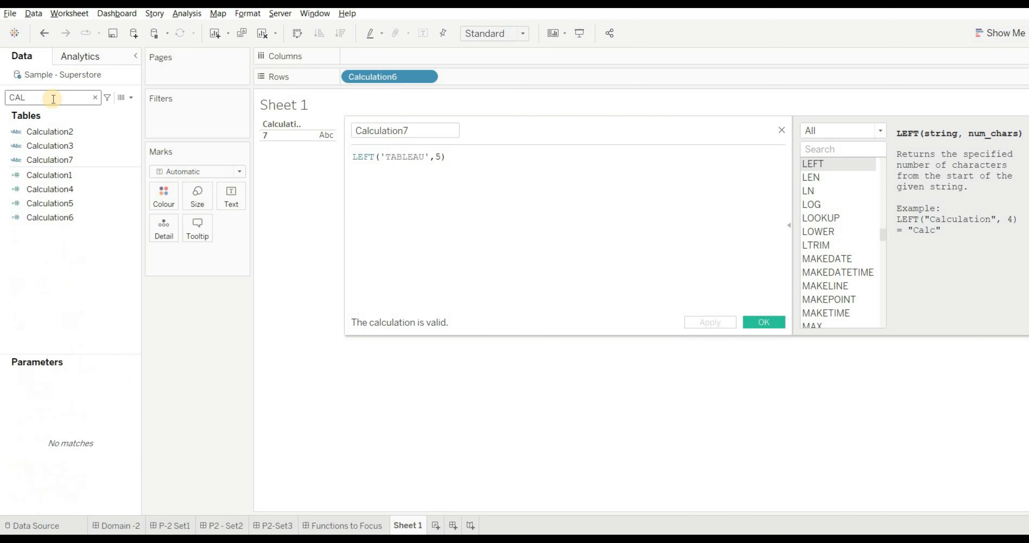
{"action": "left_click", "coordinate": [270, 34]}
{"action": "left_click", "coordinate": [78, 164]}
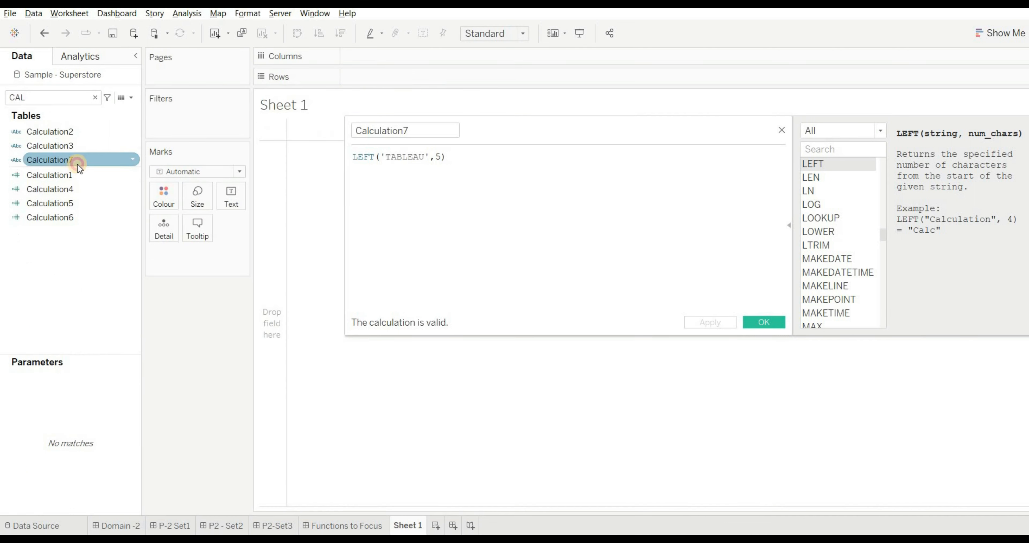
{"action": "left_click_drag", "start_coordinate": [78, 168], "coordinate": [339, 132]}
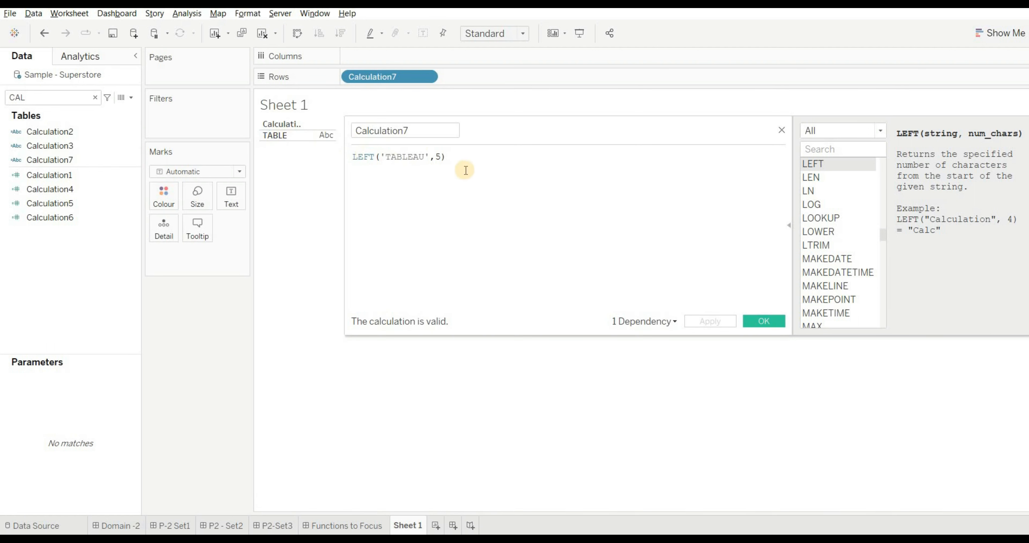
- Replace the Calculation7 formula with LTRIM("TABLEAU"), apply it, and close the calculation editor
{"action": "left_click", "coordinate": [479, 159]}
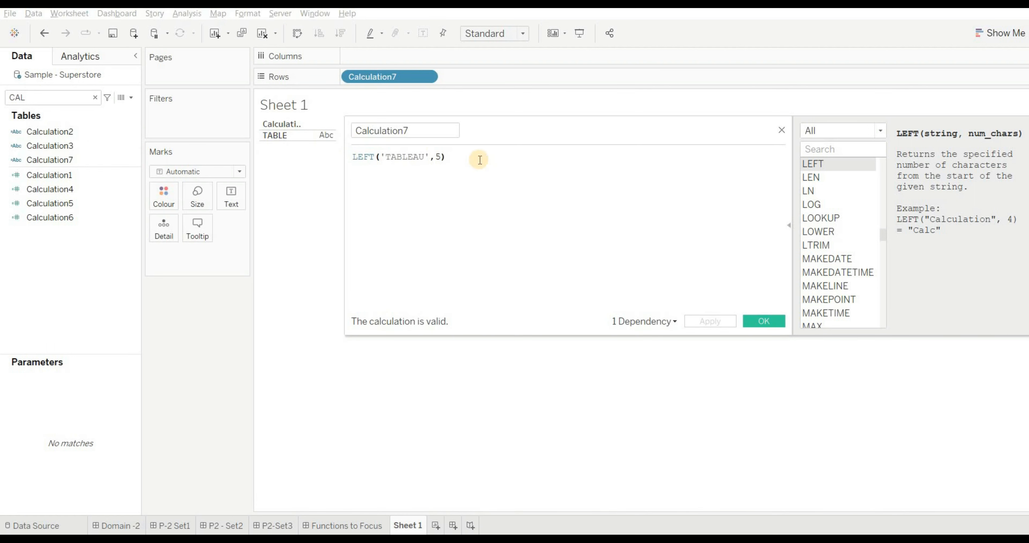
{"action": "key", "text": "ctrl+a"}
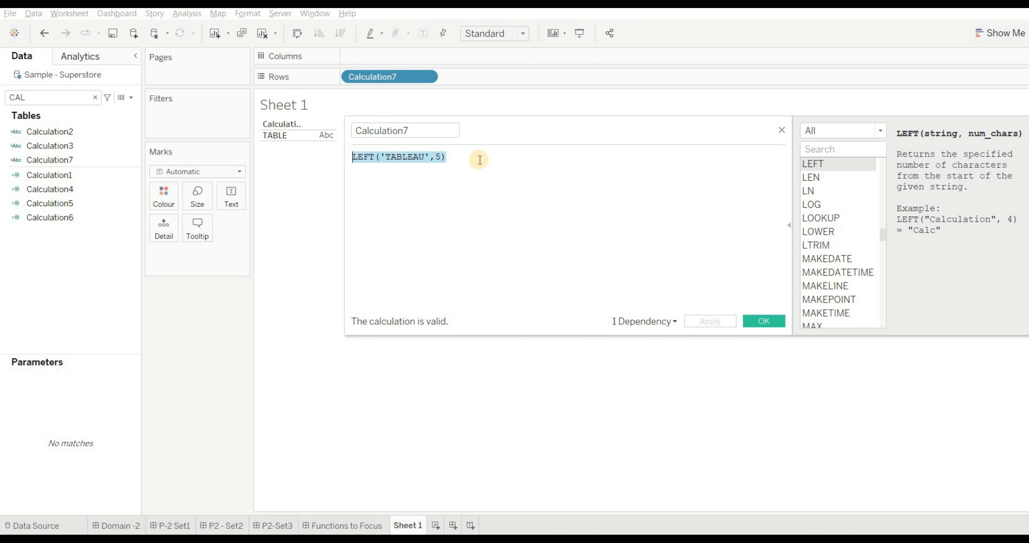
{"action": "key", "text": "BackSpace"}
{"action": "type", "text": "LTRIM"}
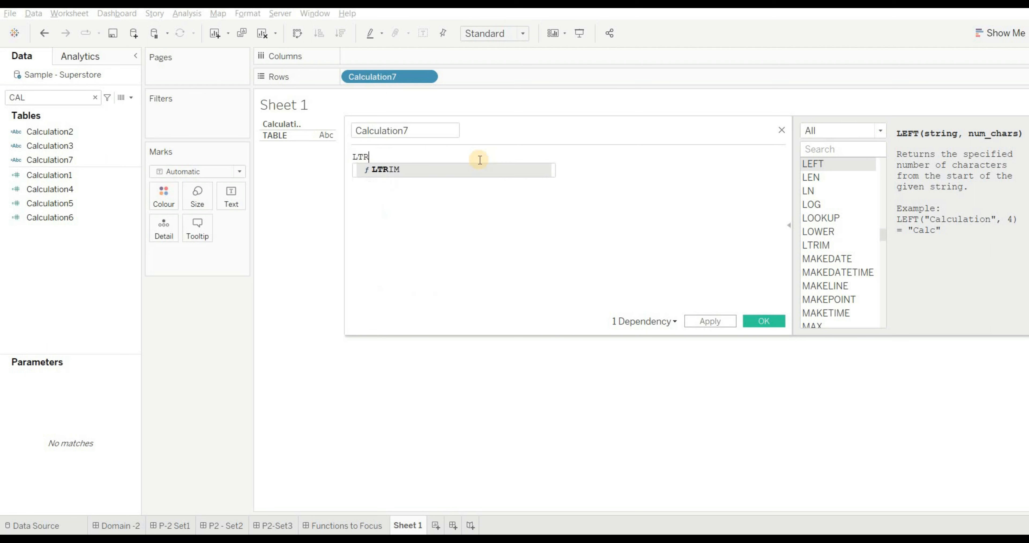
{"action": "key", "text": "Return"}
{"action": "type", "text": "\"\""}
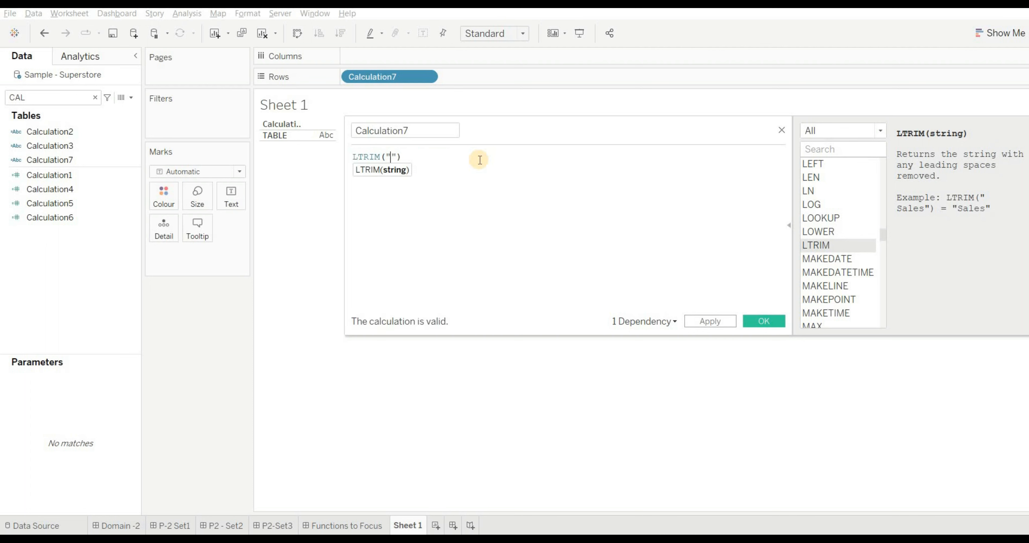
{"action": "type", "text": "TABLEAU"}
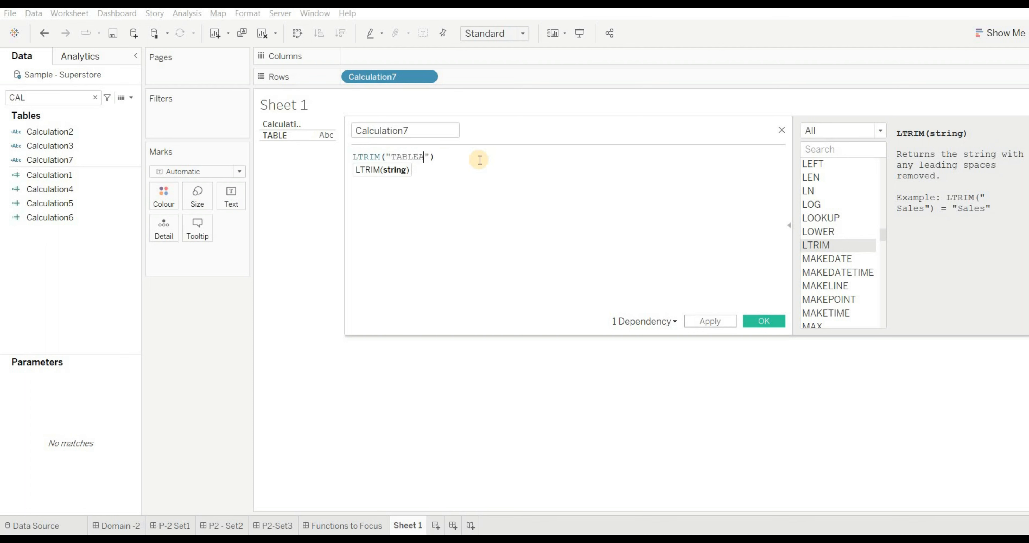
{"action": "left_click", "coordinate": [704, 322]}
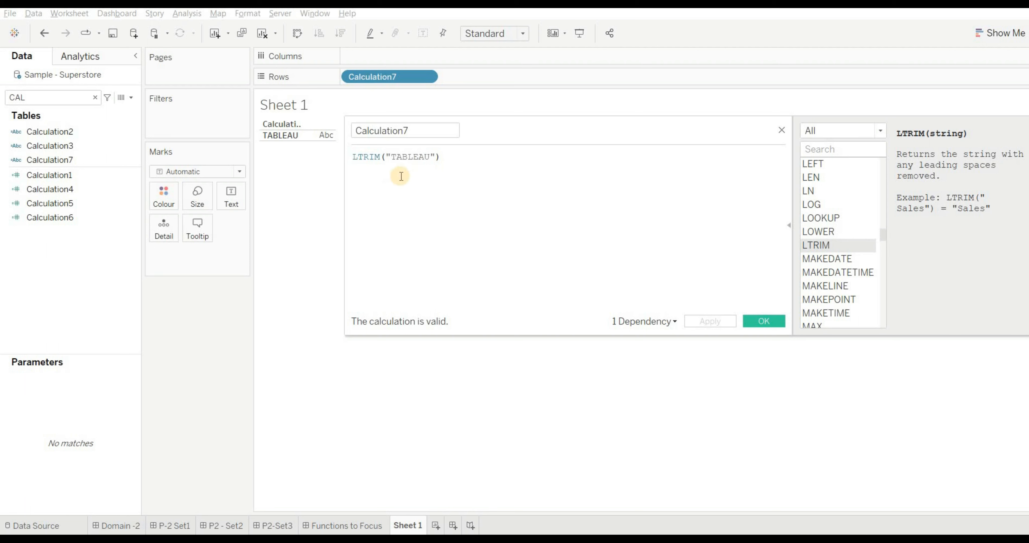
{"action": "left_click", "coordinate": [360, 157]}
{"action": "left_click", "coordinate": [377, 158]}
{"action": "left_click", "coordinate": [777, 323]}
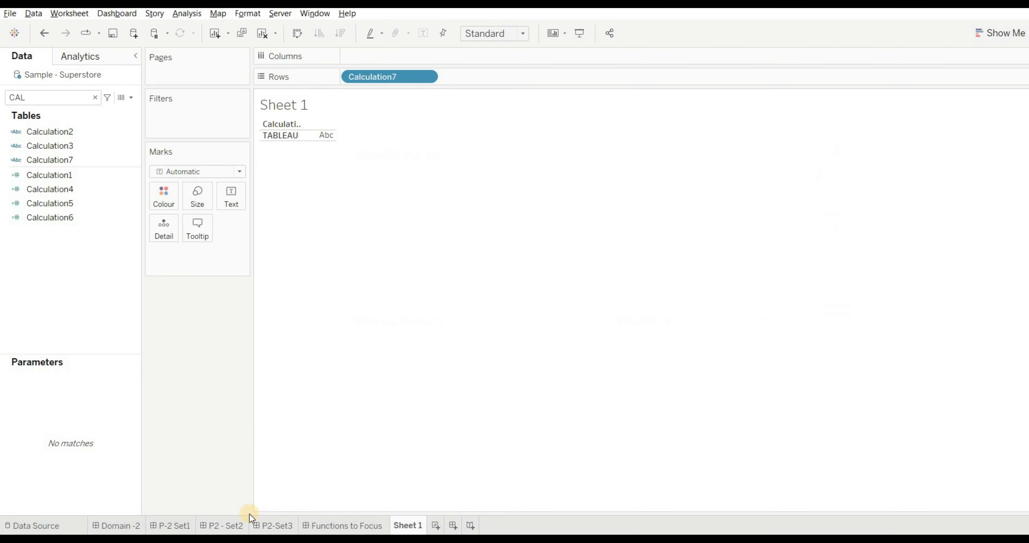
- Add the line "ANS -B" beneath the options of Q12 in the P2 - Set2 dashboard text and save it
{"action": "left_click", "coordinate": [228, 525]}
{"action": "double_click", "coordinate": [214, 456]}
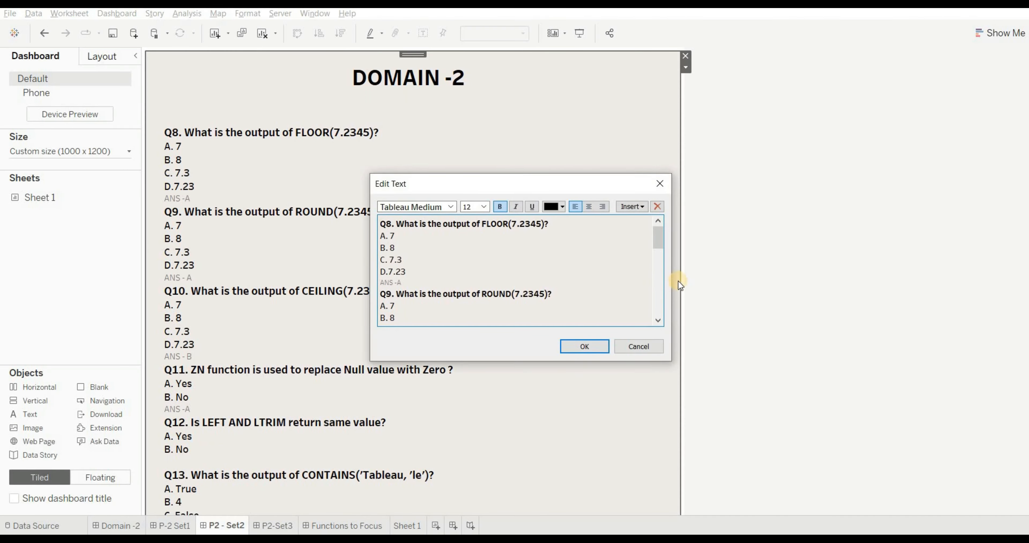
{"action": "scroll", "coordinate": [653, 281], "scroll_direction": "down", "scroll_amount": 6}
{"action": "left_click", "coordinate": [415, 291]}
{"action": "type", "text": "ANS -"}
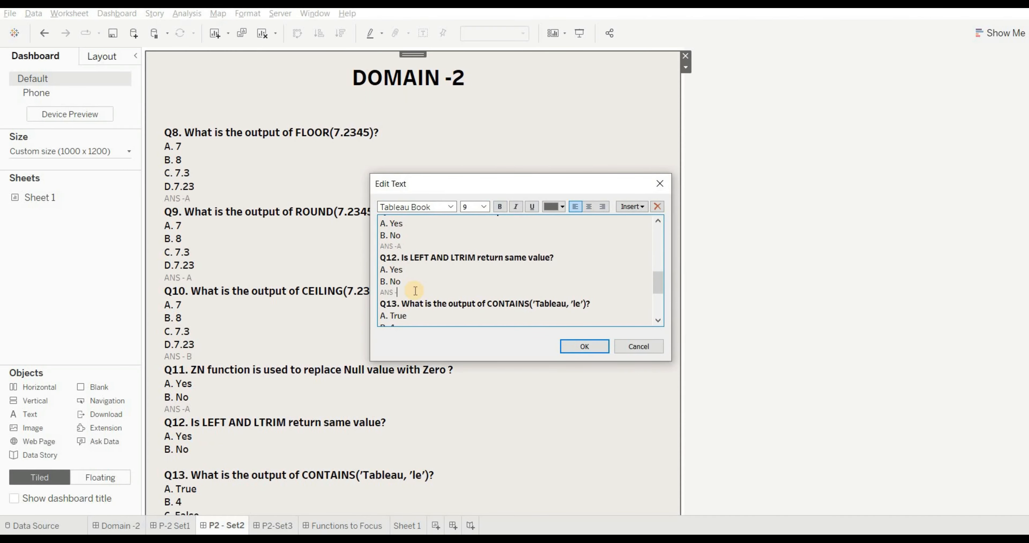
{"action": "type", "text": "B"}
{"action": "left_click", "coordinate": [590, 350]}
- On Sheet 1, replace the Calculation7 formula with CONTAINS('TABLEAU','LE') and apply it
{"action": "scroll", "coordinate": [203, 305], "scroll_direction": "down", "scroll_amount": 5}
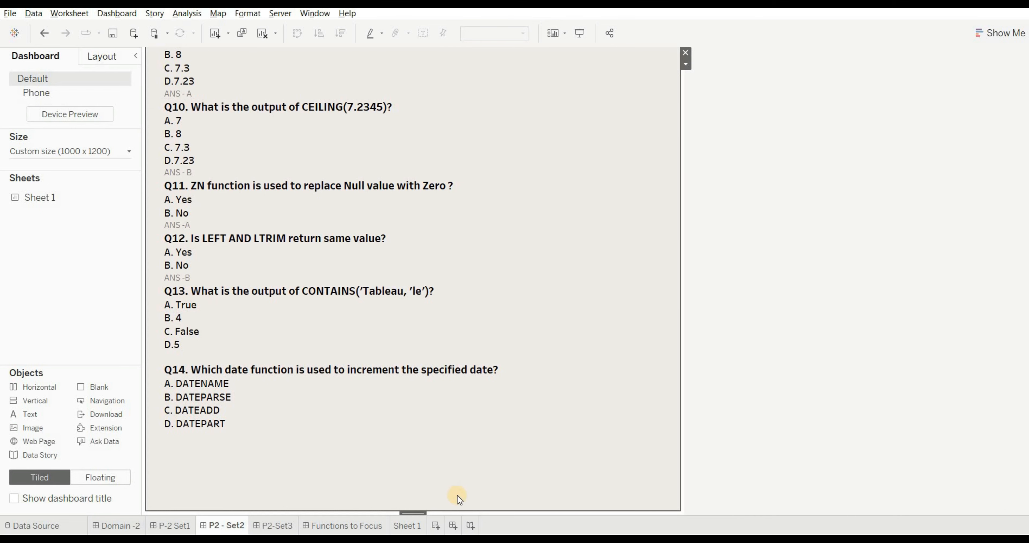
{"action": "left_click", "coordinate": [415, 527]}
{"action": "left_click", "coordinate": [75, 159]}
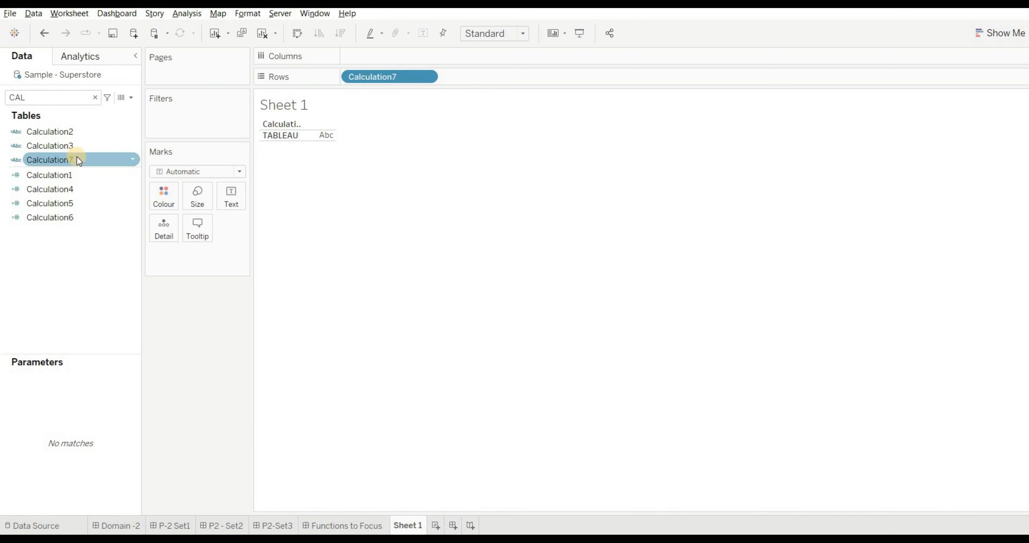
{"action": "left_click", "coordinate": [133, 160]}
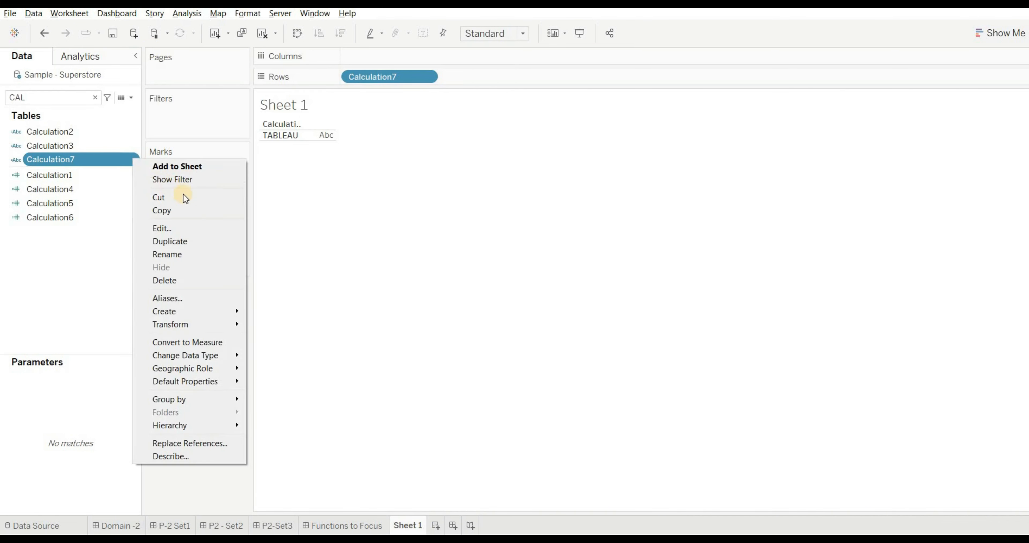
{"action": "left_click", "coordinate": [177, 228]}
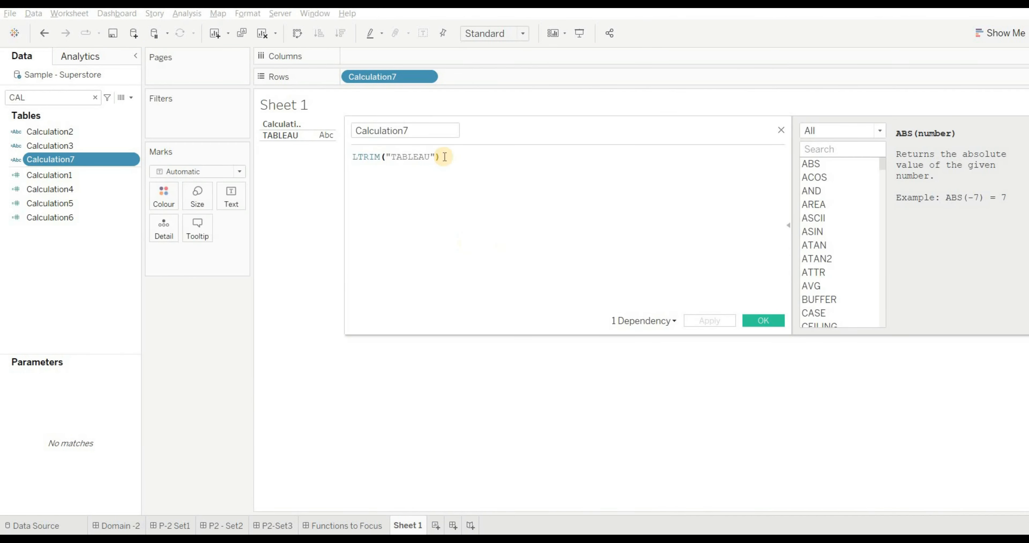
{"action": "key", "text": "ctrl+a"}
{"action": "key", "text": "BackSpace"}
{"action": "type", "text": "CONT"}
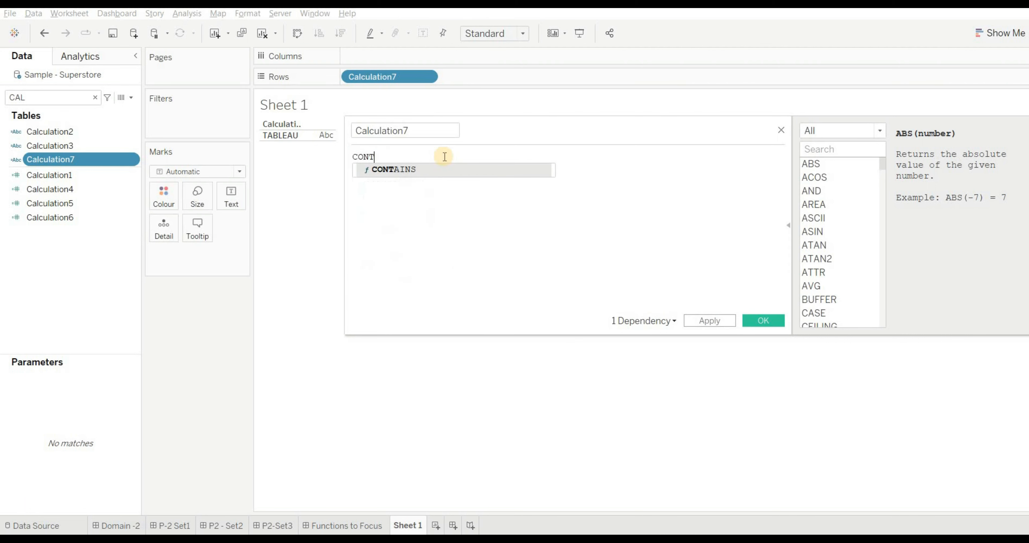
{"action": "key", "text": "Return"}
{"action": "type", "text": "'"}
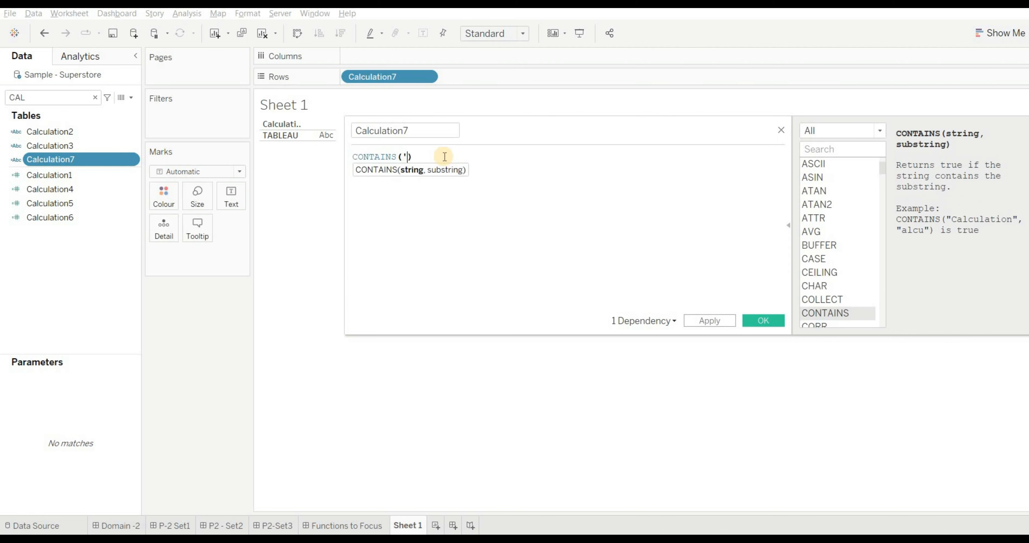
{"action": "type", "text": "TABLEAU',LE"}
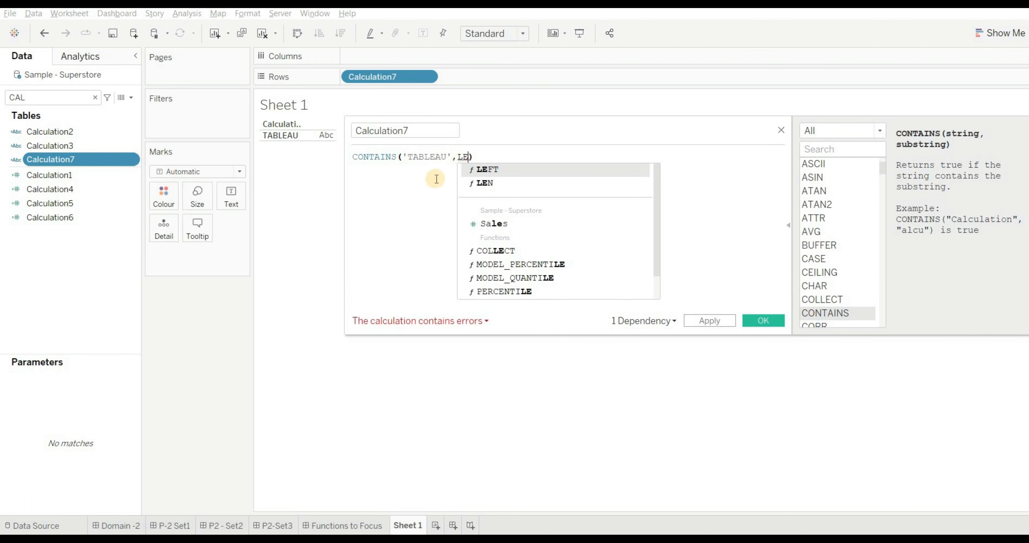
{"action": "key", "text": "Left"}
{"action": "key", "text": "Left"}
{"action": "type", "text": "'"}
{"action": "key", "text": "Right"}
{"action": "key", "text": "Right"}
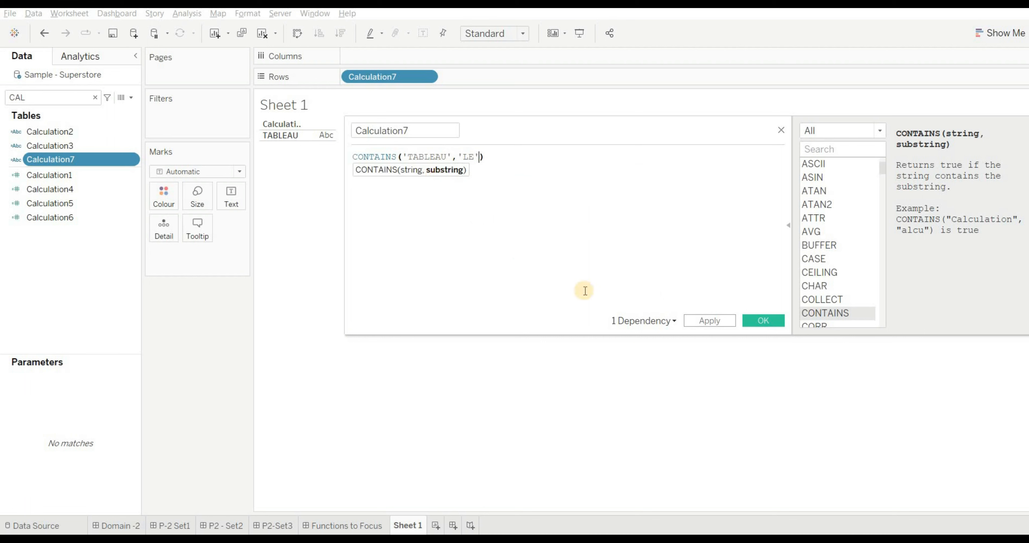
{"action": "type", "text": "'"}
{"action": "left_click", "coordinate": [701, 320]}
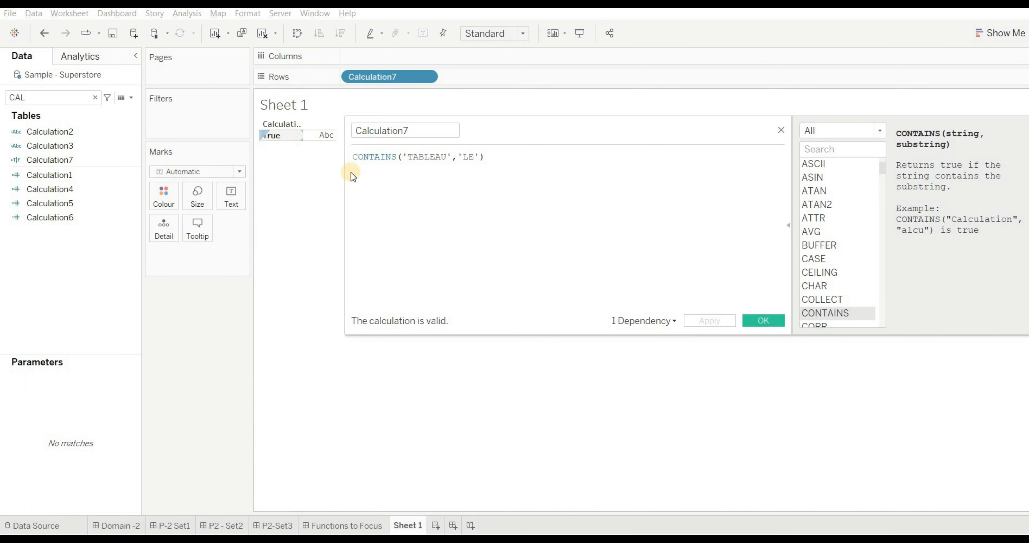
- Change the substring in the Calculation7 CONTAINS formula to 'ABC' and apply it
{"action": "left_click", "coordinate": [391, 160]}
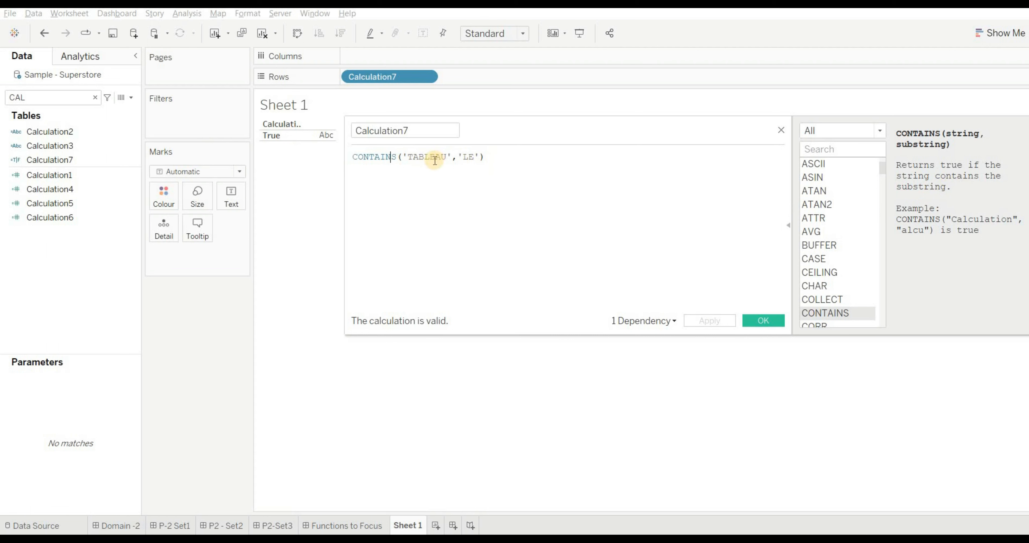
{"action": "left_click", "coordinate": [473, 156]}
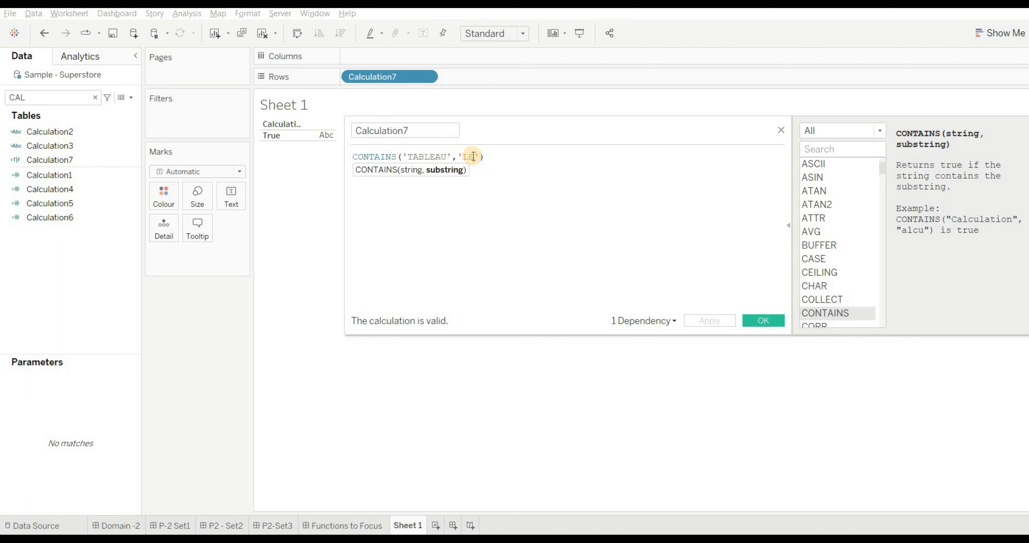
{"action": "key", "text": "BackSpace"}
{"action": "key", "text": "BackSpace"}
{"action": "type", "text": "ABC"}
{"action": "left_click", "coordinate": [712, 321]}
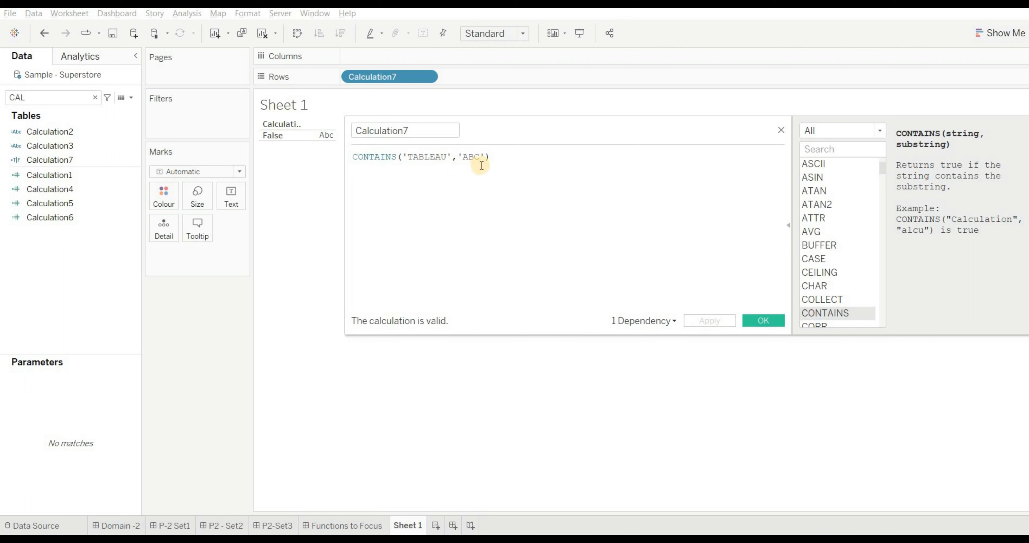
- Set the substring in the CONTAINS formula back to 'LE', apply it, and close the calculation editor
{"action": "key", "text": "BackSpace"}
{"action": "key", "text": "BackSpace"}
{"action": "key", "text": "BackSpace"}
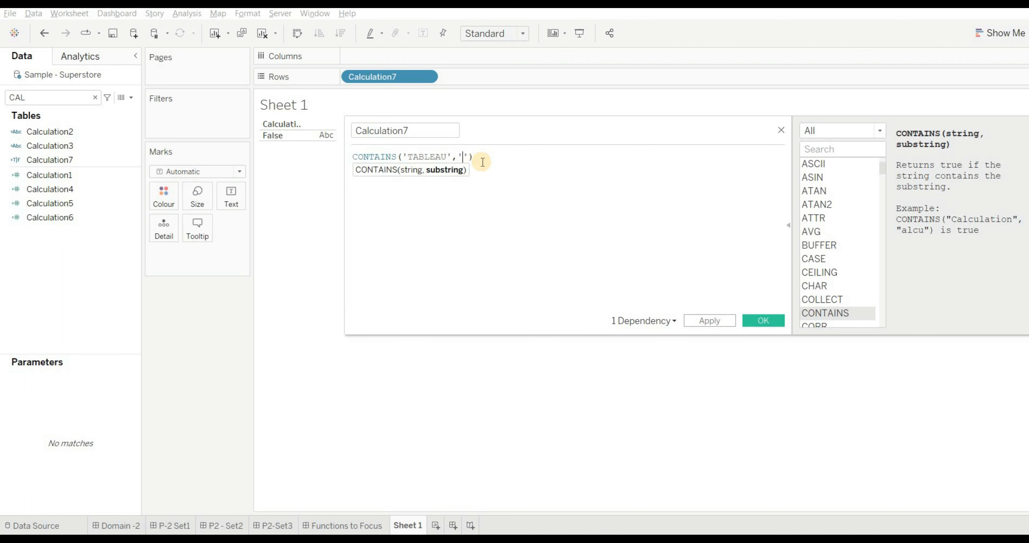
{"action": "type", "text": "LE"}
{"action": "left_click", "coordinate": [702, 322]}
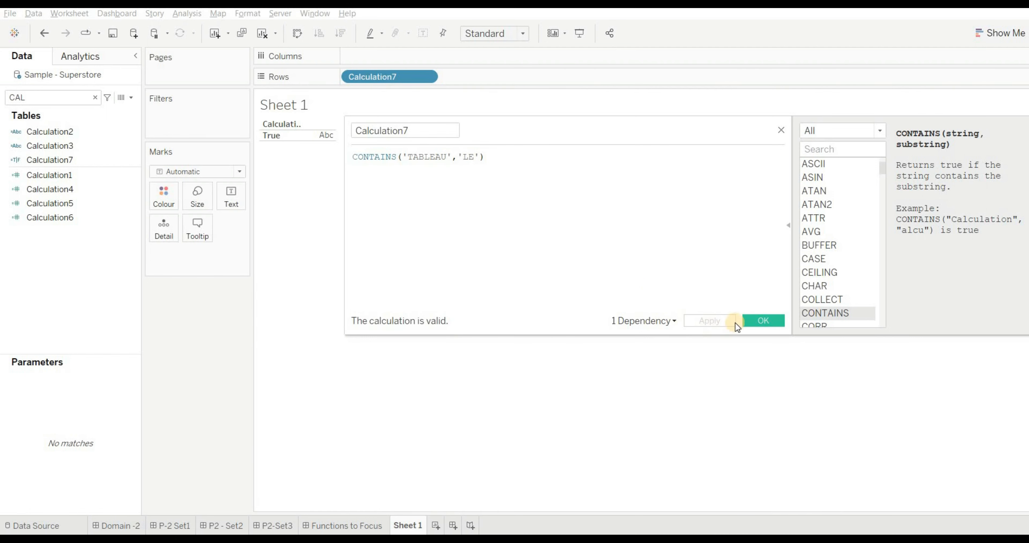
{"action": "left_click", "coordinate": [763, 321]}
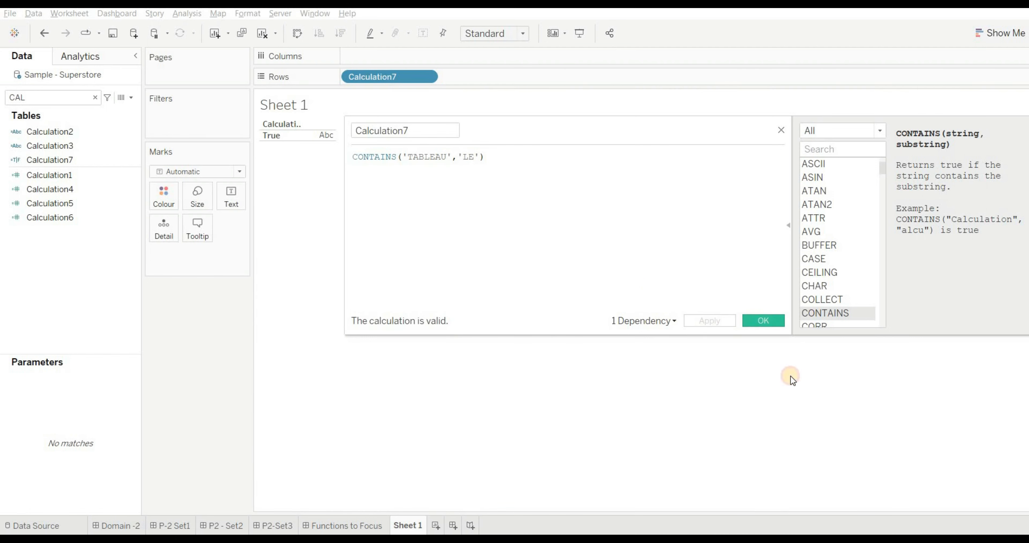
- Add the line "ANS -A" beneath the options of Q13 in the P2 - Set2 dashboard text and save it
{"action": "left_click", "coordinate": [237, 525]}
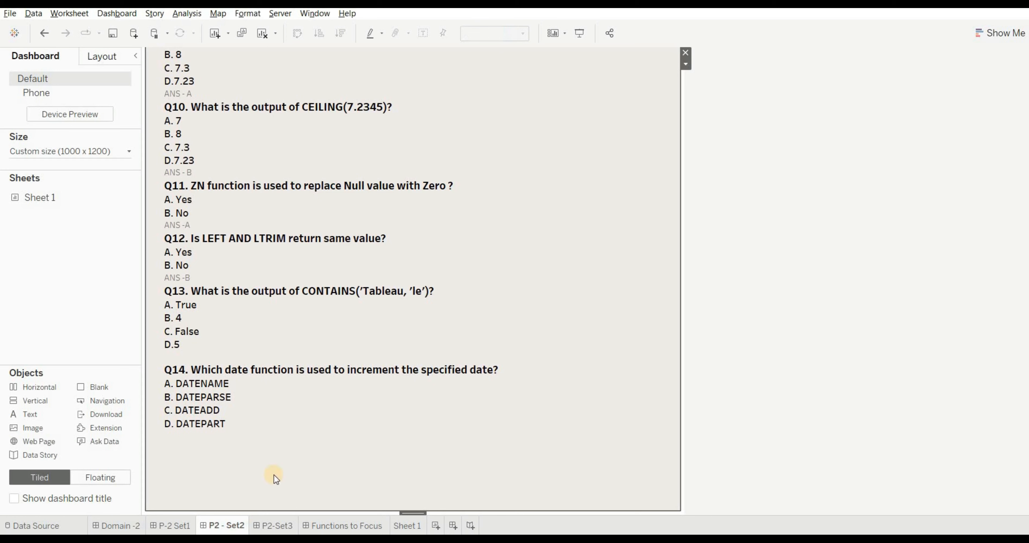
{"action": "double_click", "coordinate": [180, 343]}
{"action": "type", "text": "ANS -A"}
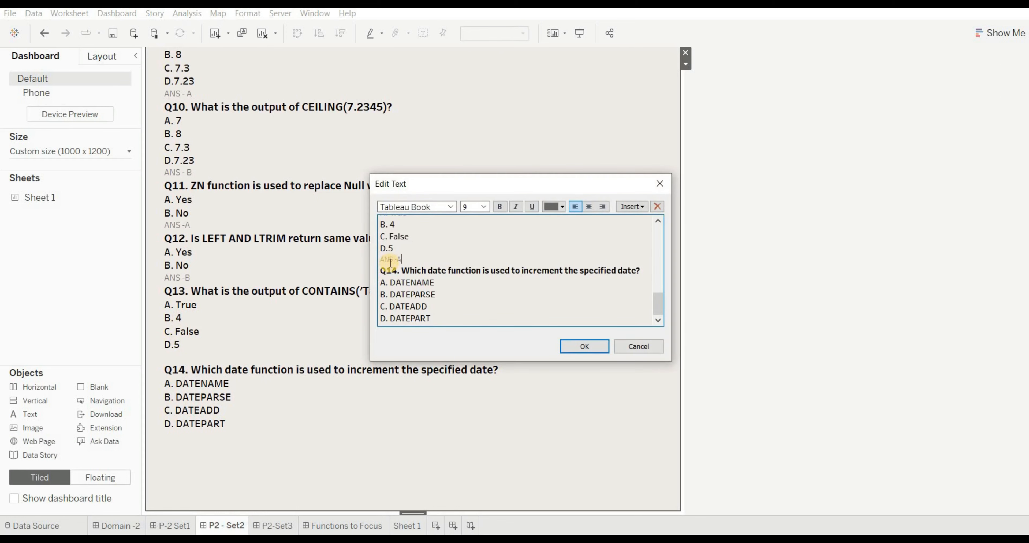
{"action": "left_click", "coordinate": [584, 346]}
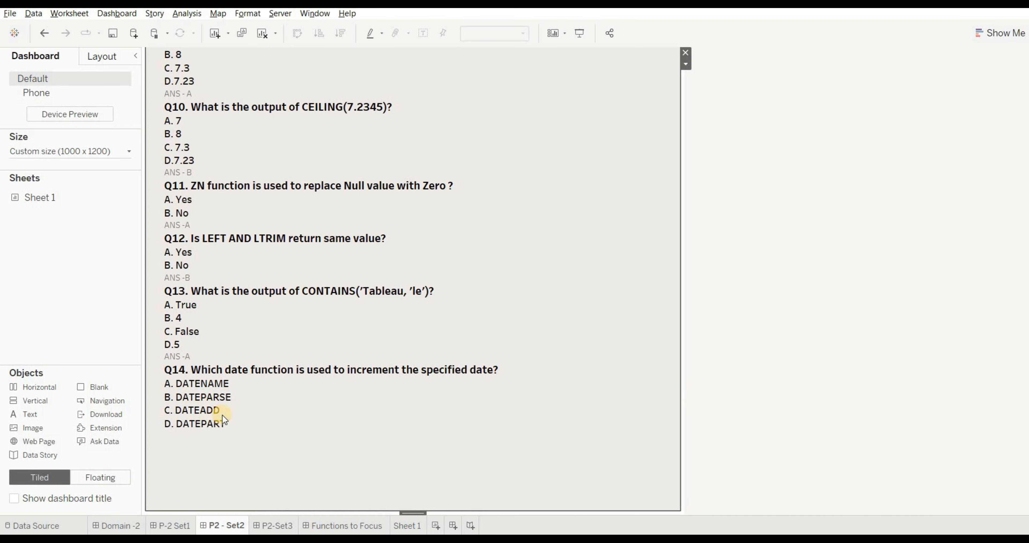
- Start a new calculated field on Sheet 1, look up DATEADD and DATEDIFF among the Date functions, and save the field empty
{"action": "left_click", "coordinate": [407, 525]}
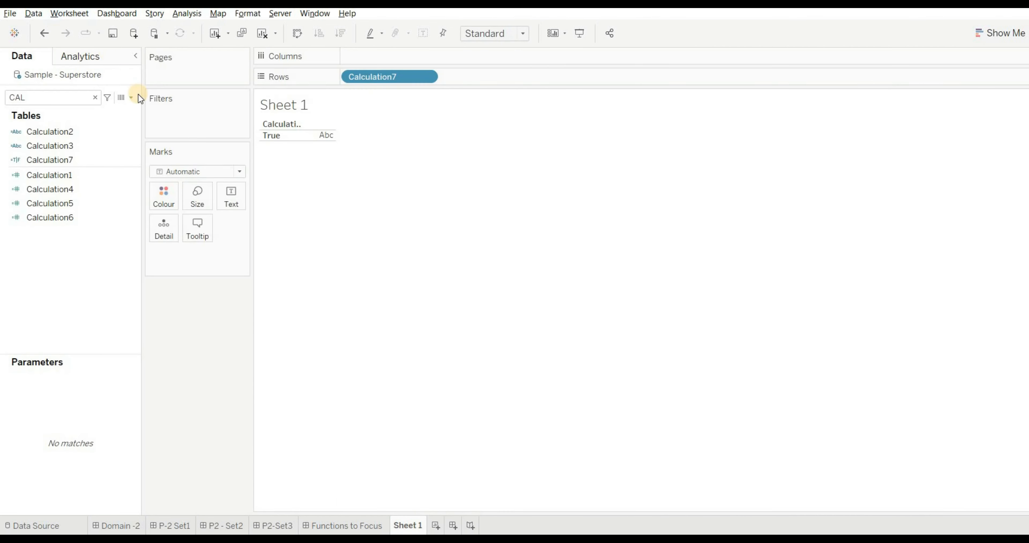
{"action": "left_click", "coordinate": [132, 97]}
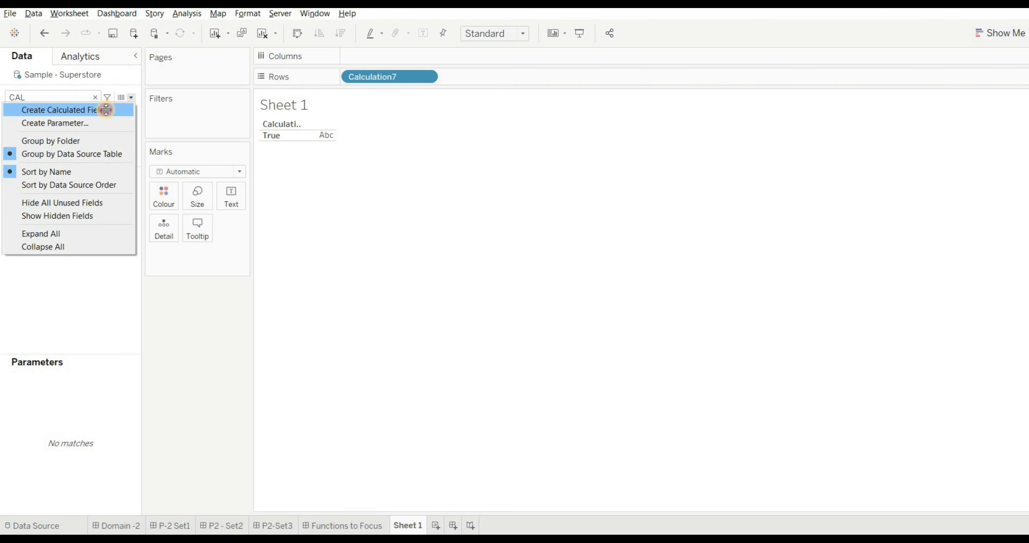
{"action": "left_click", "coordinate": [106, 109]}
{"action": "left_click", "coordinate": [449, 194]}
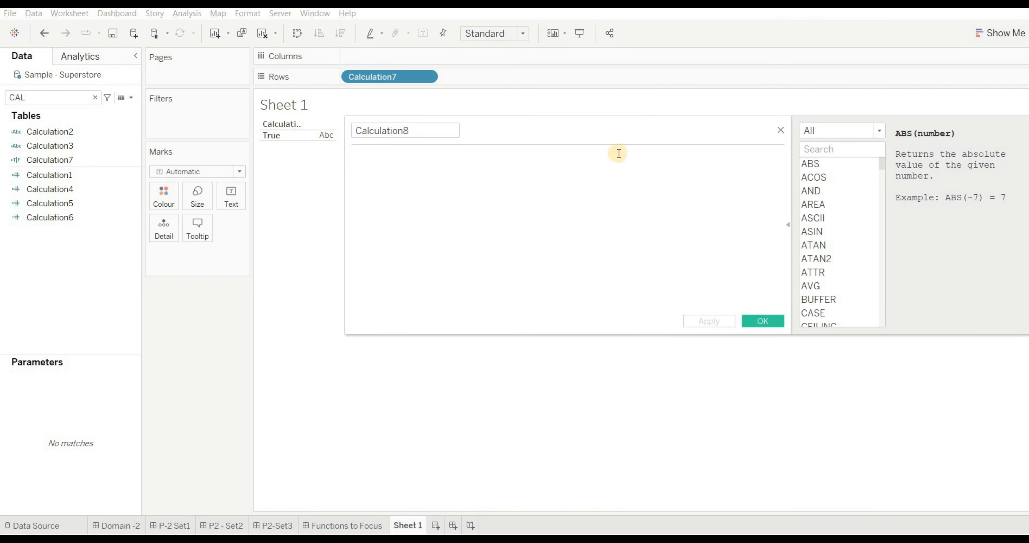
{"action": "left_click", "coordinate": [880, 132]}
{"action": "left_click", "coordinate": [852, 179]}
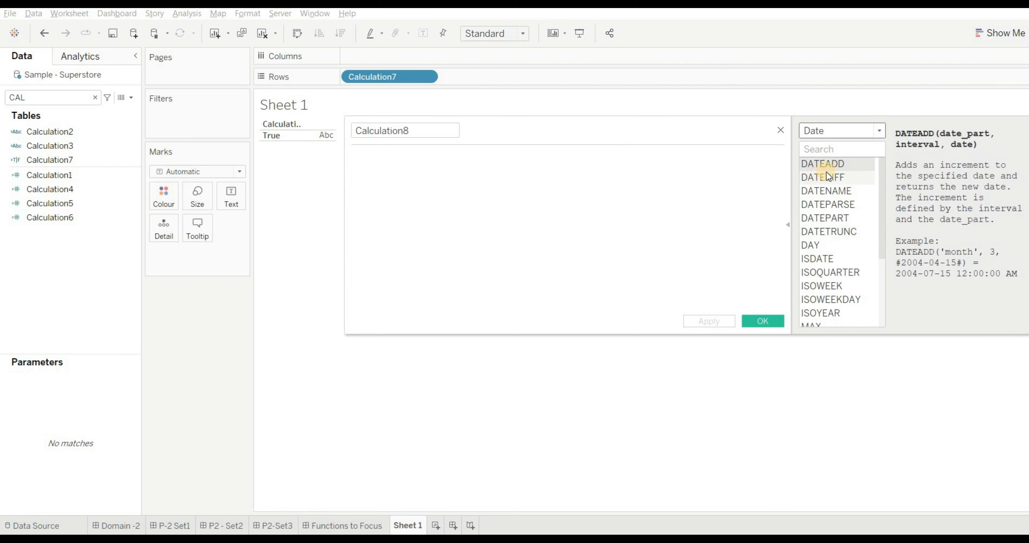
{"action": "left_click", "coordinate": [833, 167]}
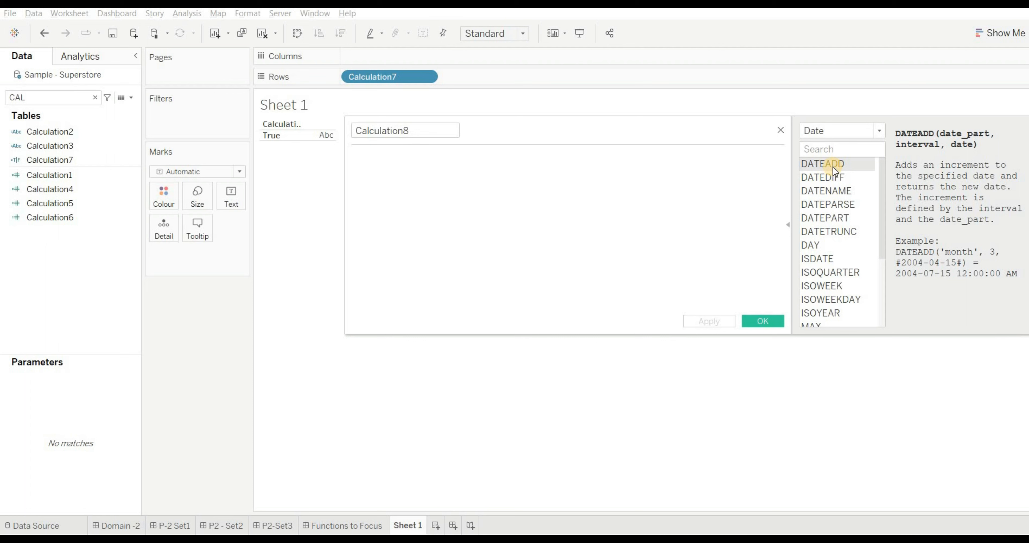
{"action": "left_click", "coordinate": [837, 177]}
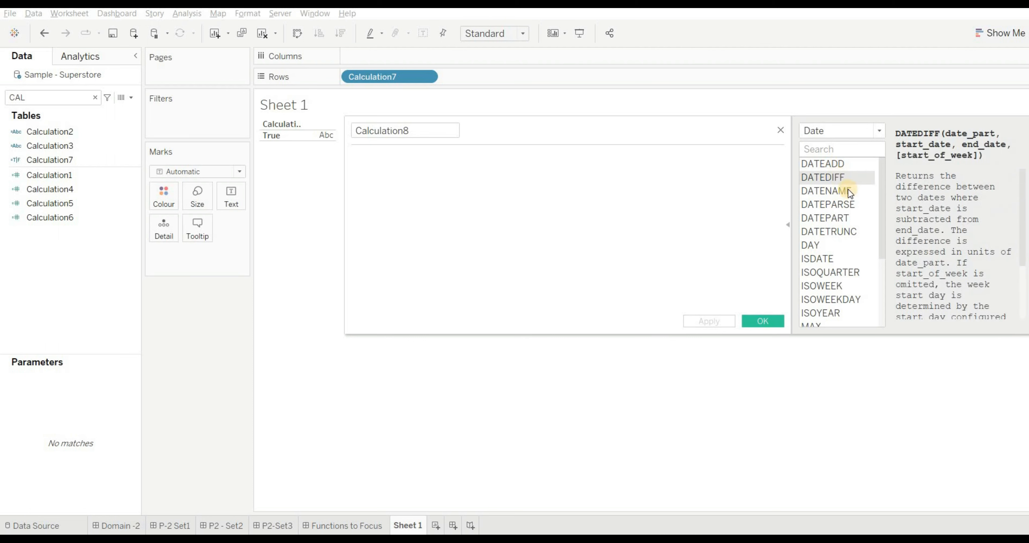
{"action": "left_click", "coordinate": [757, 322]}
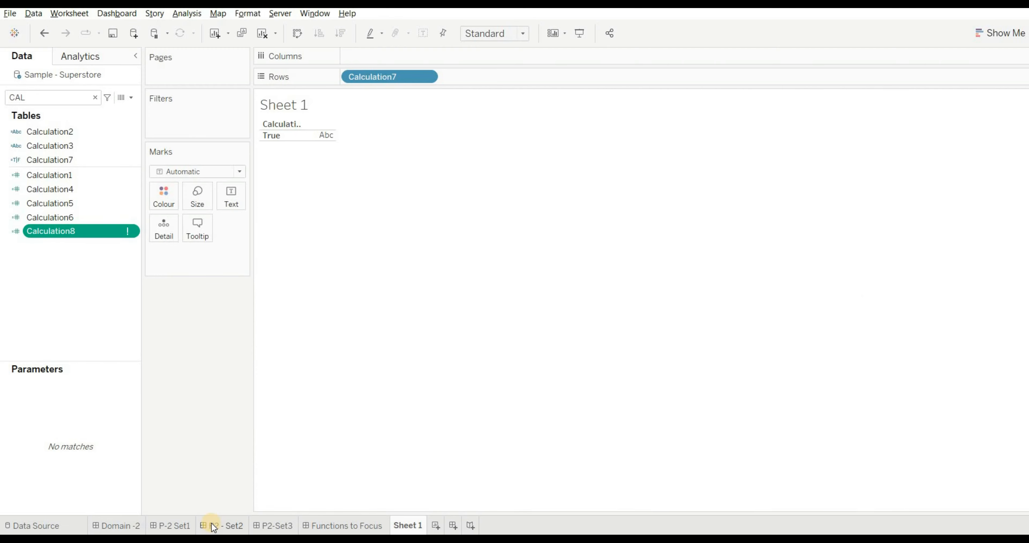
- Add the line "ANS -C" beneath the options of Q14 in the P2 - Set2 dashboard text and save it
{"action": "left_click", "coordinate": [214, 526]}
{"action": "left_click", "coordinate": [215, 446]}
{"action": "scroll", "coordinate": [528, 259], "scroll_direction": "down", "scroll_amount": 10}
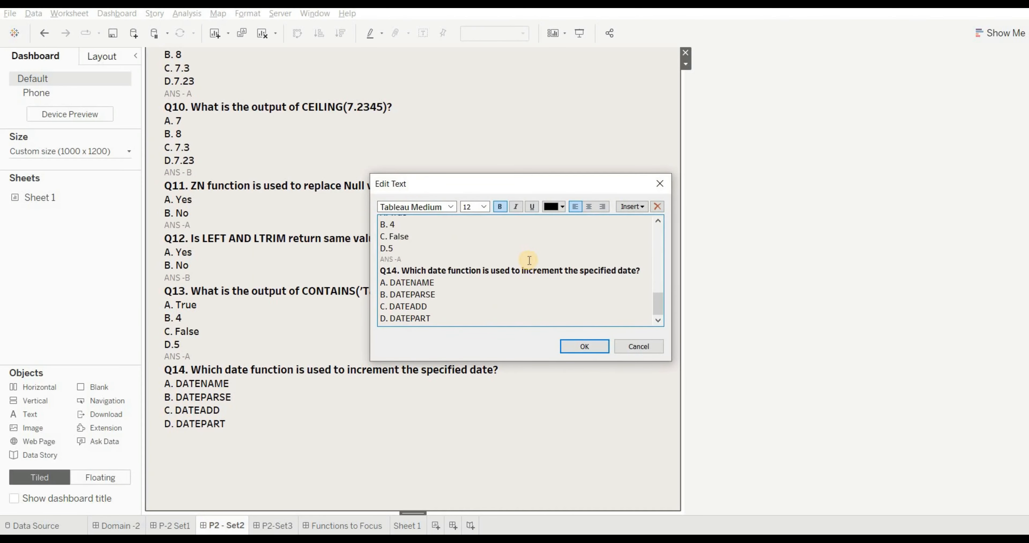
{"action": "type", "text": "ANS -"}
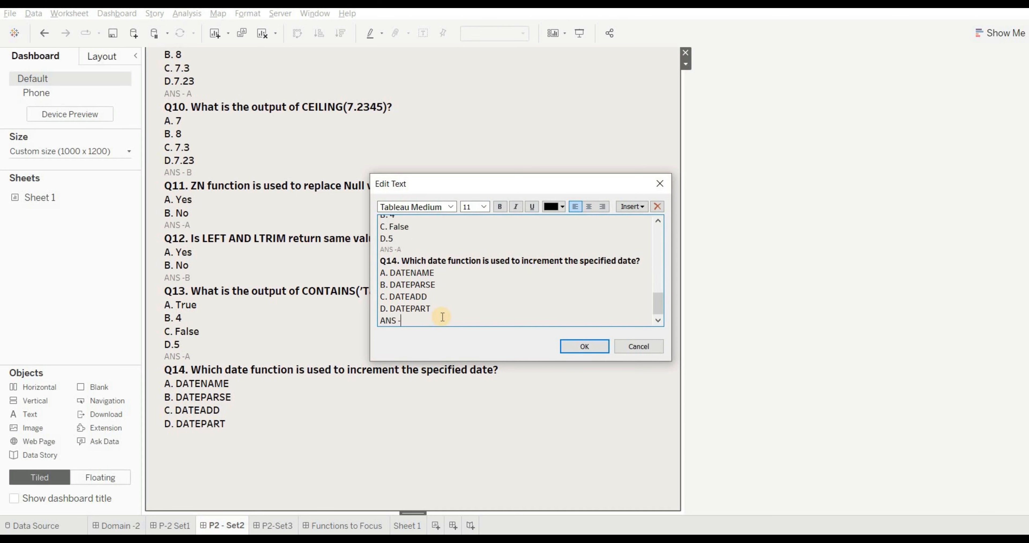
{"action": "type", "text": "C"}
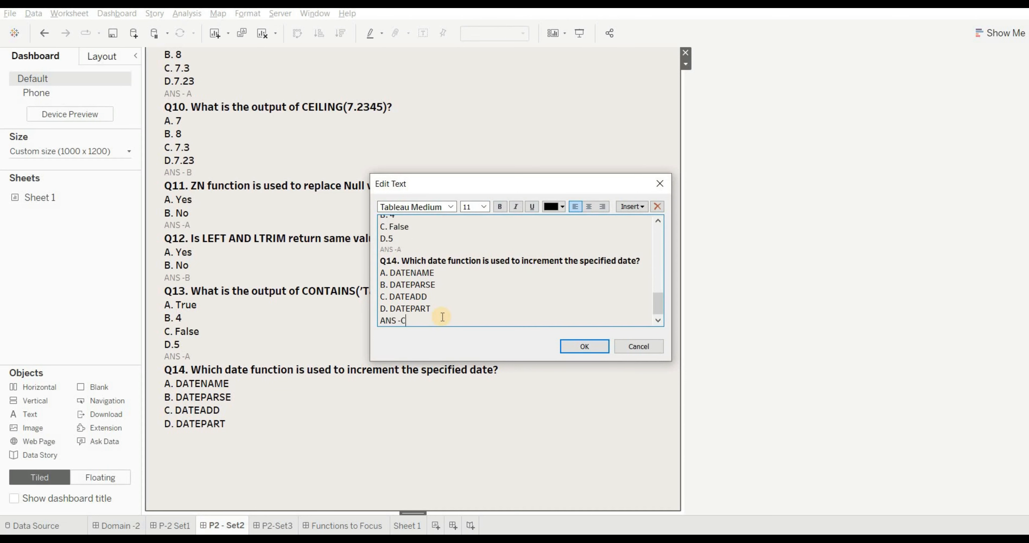
{"action": "left_click", "coordinate": [603, 351]}
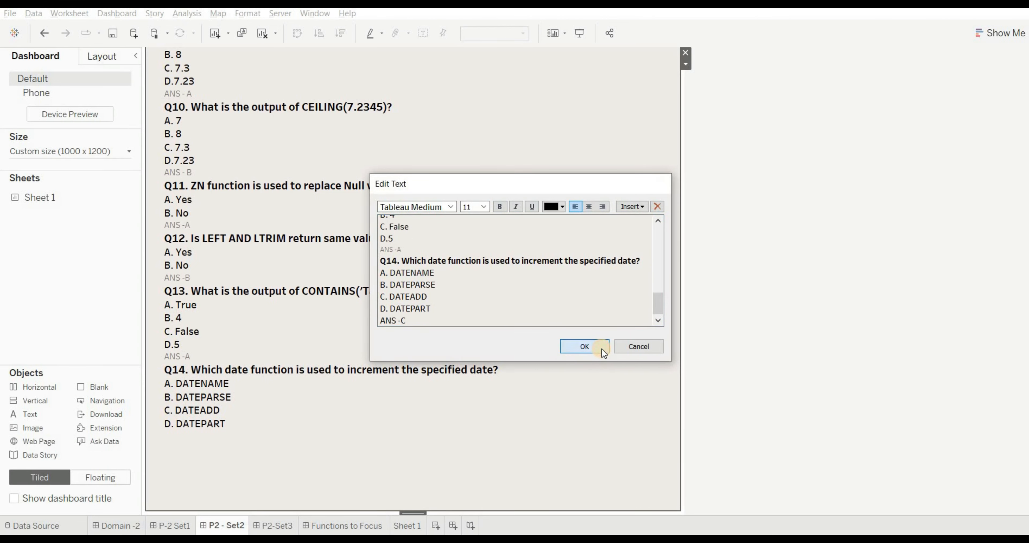
- Open the P2-Set3 dashboard, and switch to the browser to look through the Tableau Help pages on Level of Detail Expressions
{"action": "left_click", "coordinate": [289, 525]}
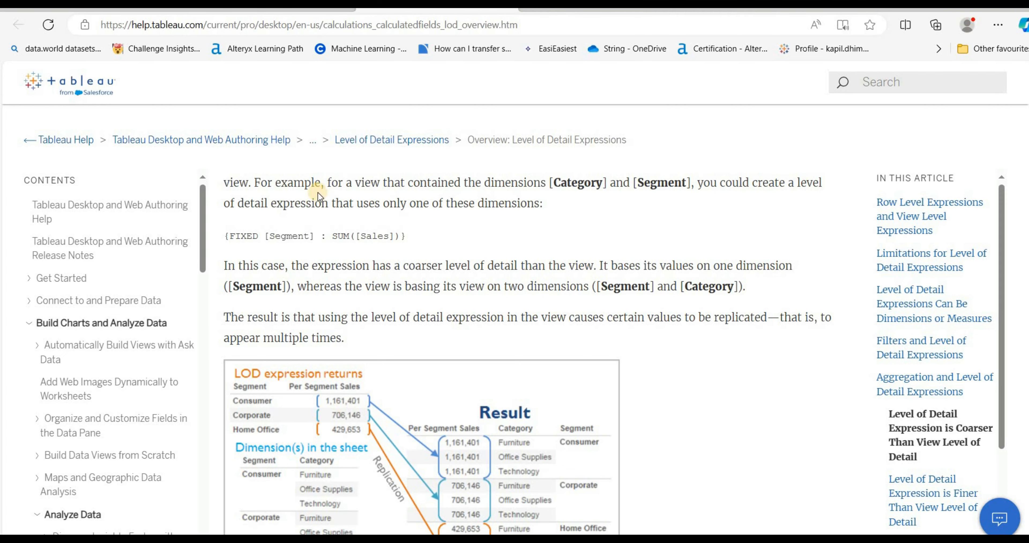
{"action": "scroll", "coordinate": [416, 242], "scroll_direction": "down", "scroll_amount": 15}
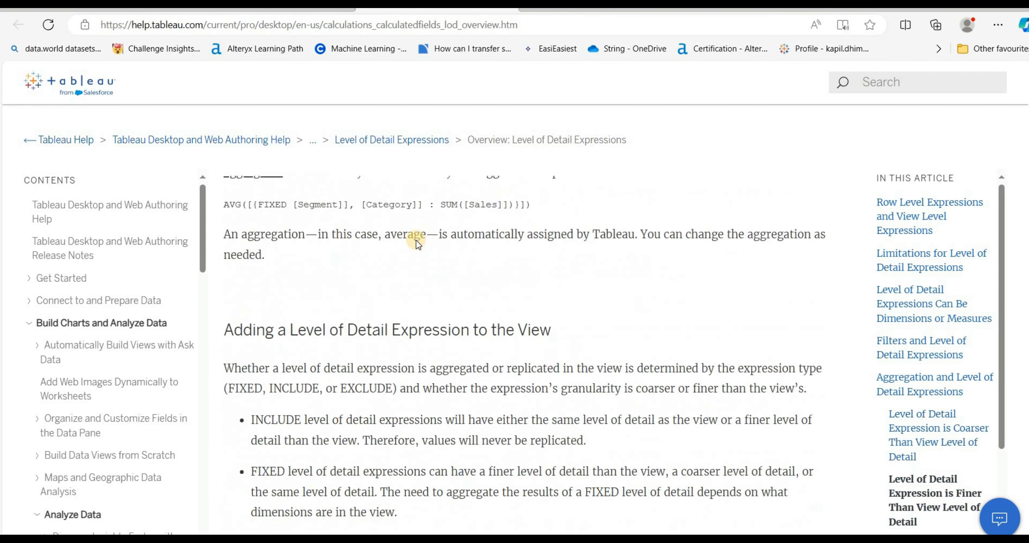
{"action": "scroll", "coordinate": [416, 241], "scroll_direction": "up", "scroll_amount": 7}
{"action": "scroll", "coordinate": [524, 352], "scroll_direction": "up", "scroll_amount": 1}
{"action": "left_click", "coordinate": [276, 9]}
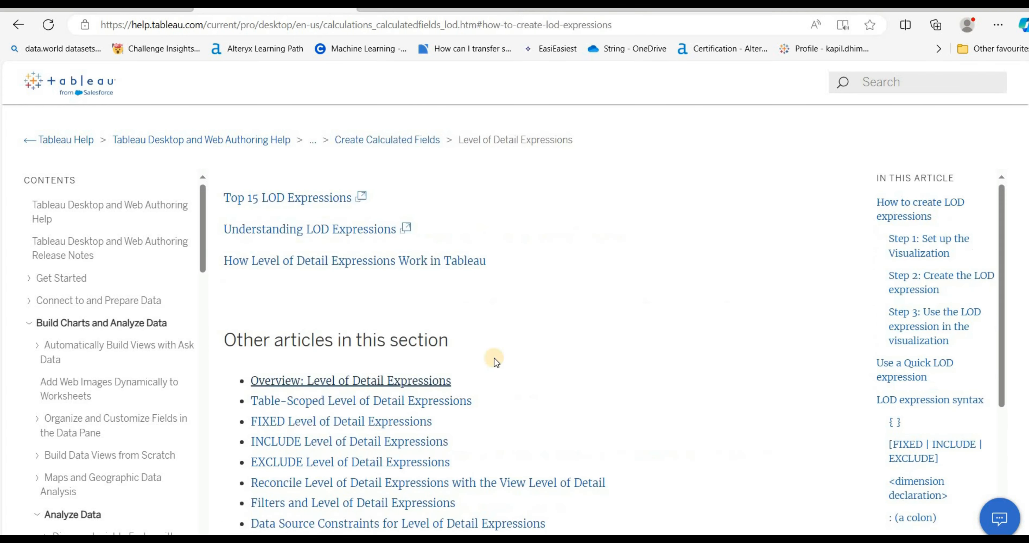
{"action": "scroll", "coordinate": [555, 338], "scroll_direction": "down", "scroll_amount": 20}
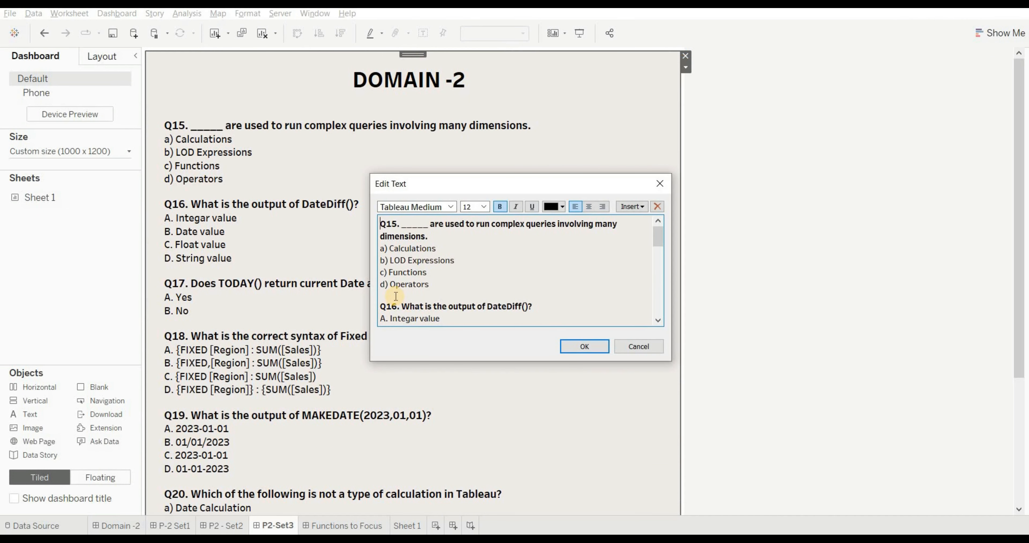
- Add the line "ANS -B" beneath the options of Q15 in the P2-Set3 dashboard text and save it
{"action": "left_click", "coordinate": [396, 296]}
{"action": "type", "text": "ANS"}
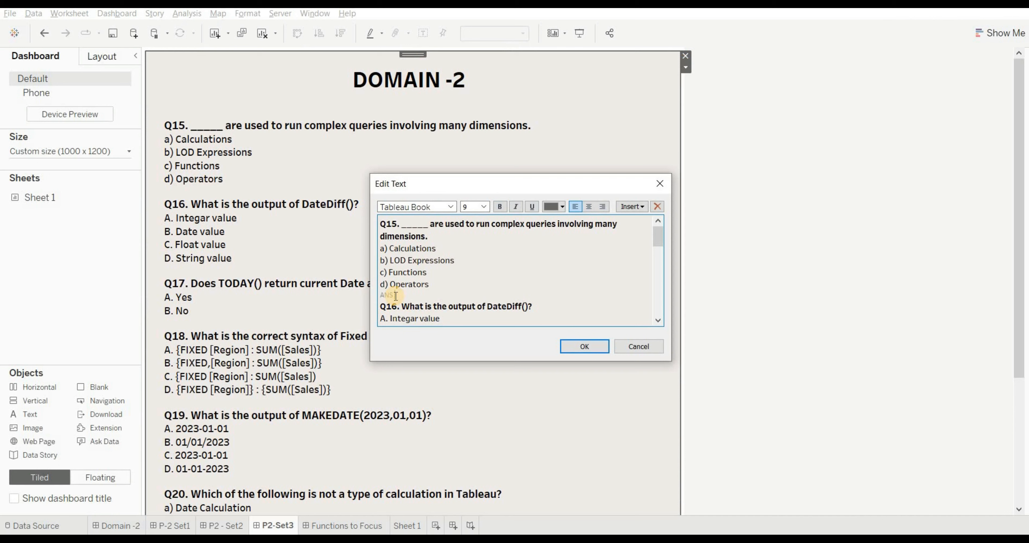
{"action": "type", "text": " -B"}
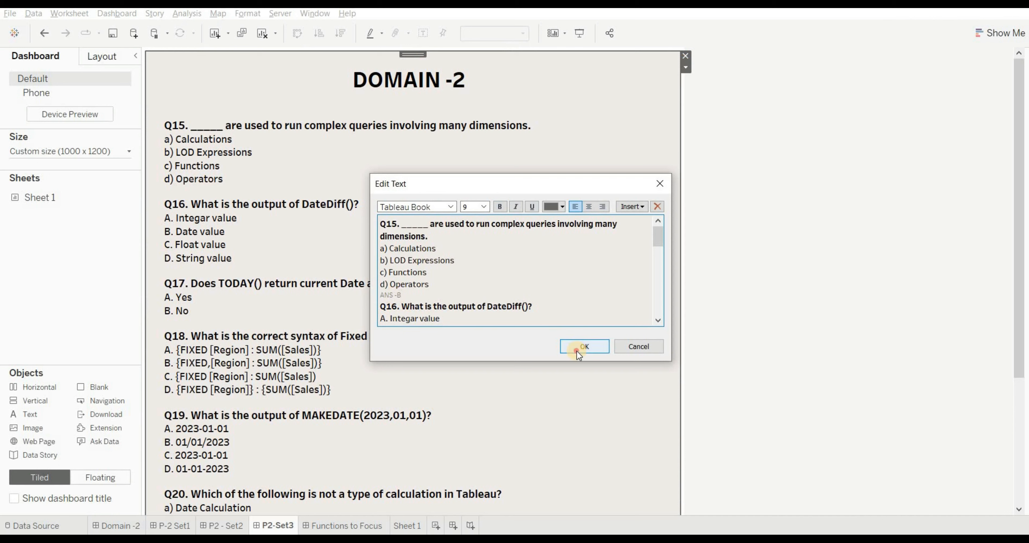
{"action": "left_click", "coordinate": [576, 350]}
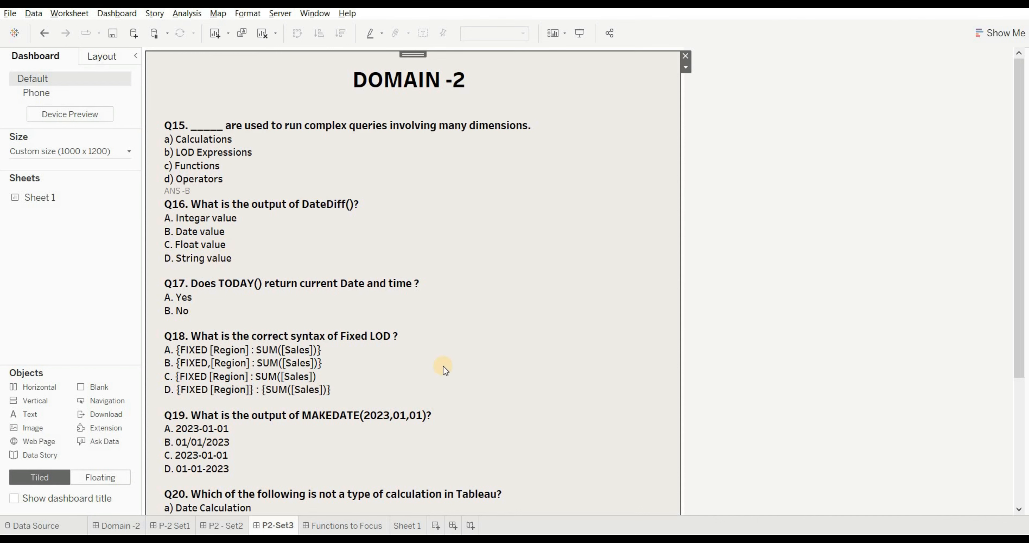
- Start a new calculated field on Sheet 1 and insert the DATEDIFF function in its formula
{"action": "left_click", "coordinate": [409, 526]}
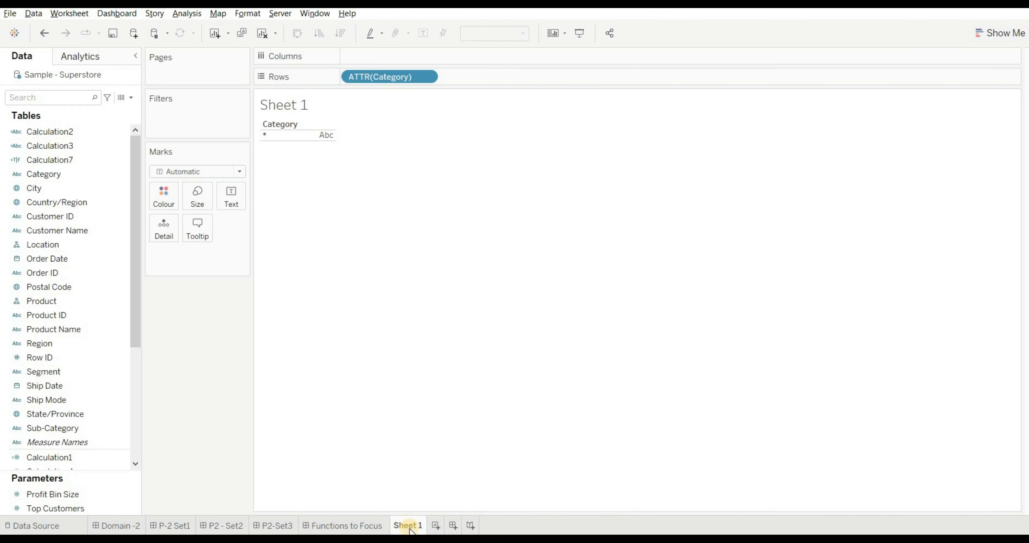
{"action": "left_click", "coordinate": [132, 99]}
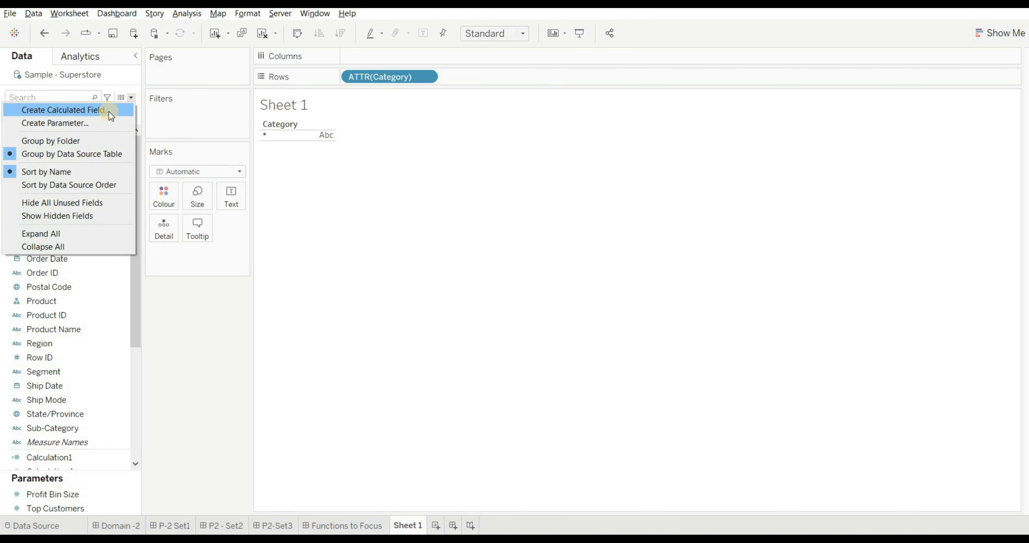
{"action": "left_click", "coordinate": [108, 109]}
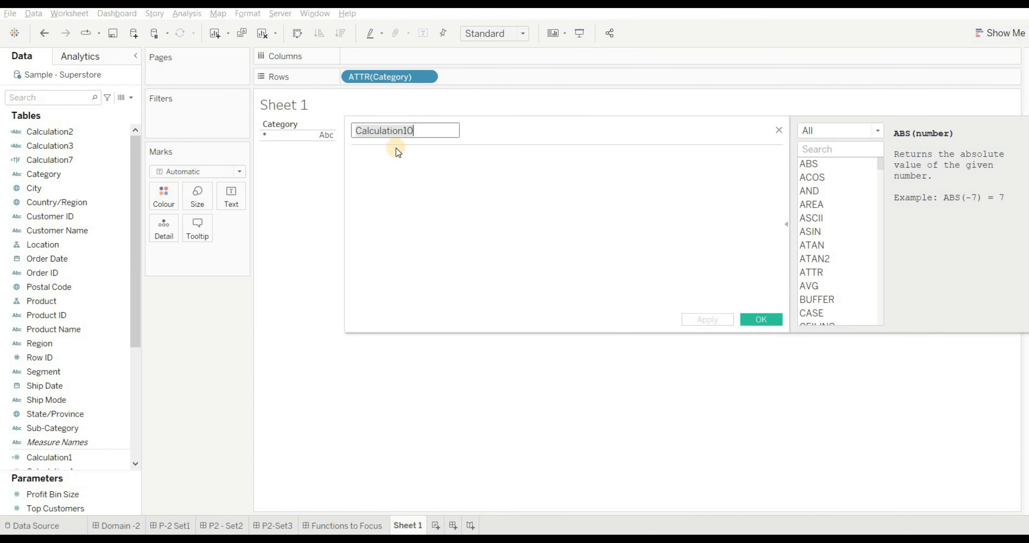
{"action": "left_click", "coordinate": [380, 167]}
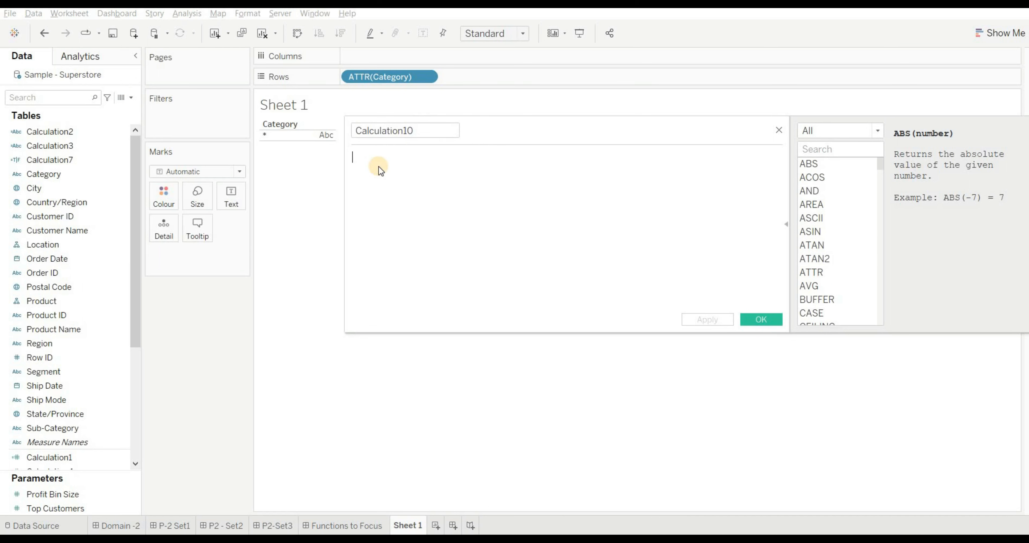
{"action": "type", "text": "DAT"}
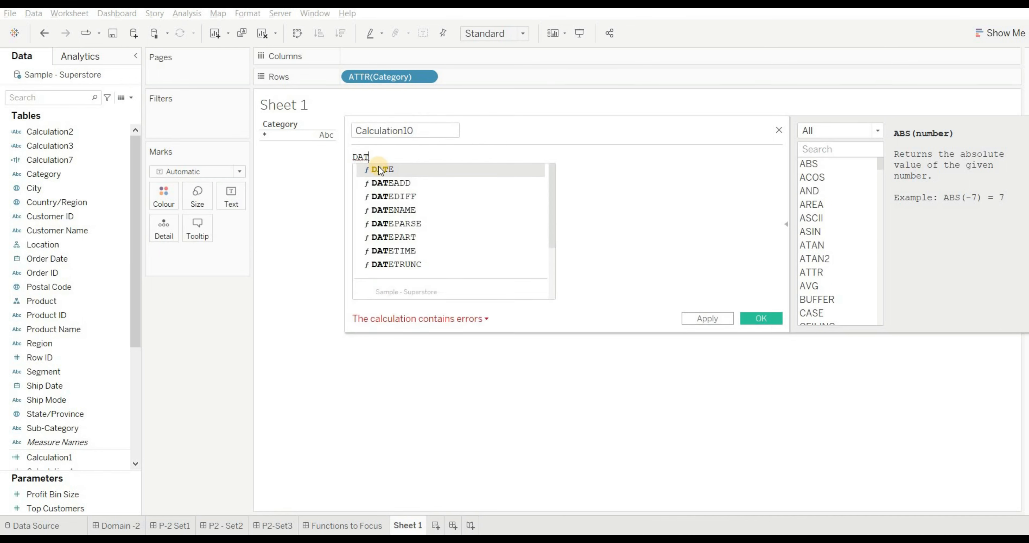
{"action": "type", "text": "EDIFF()"}
{"action": "key", "text": "Return"}
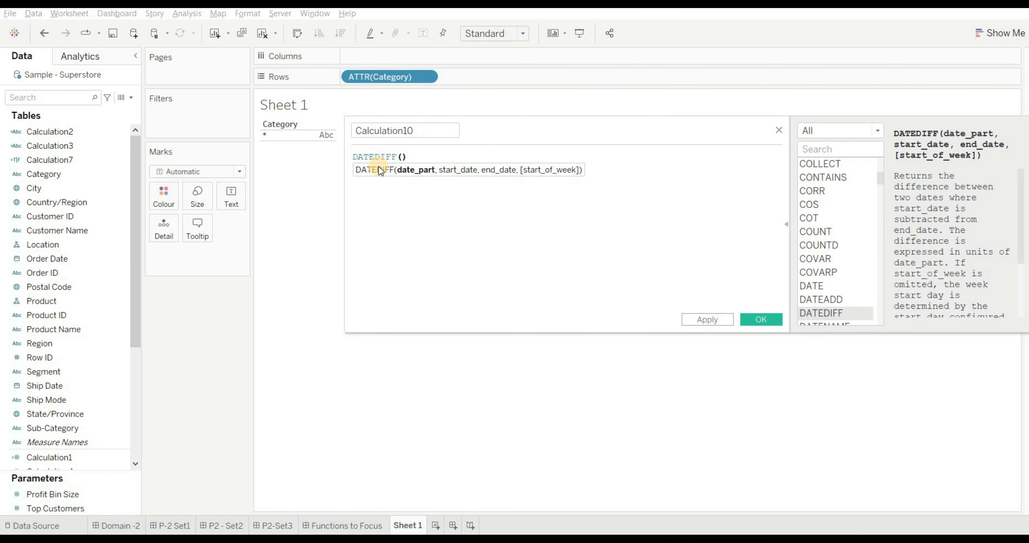
- Fill the DATEDIFF arguments with 'MONTH', [Order Date] and [Ship Date]
{"action": "type", "text": "''"}
{"action": "key", "text": "Left"}
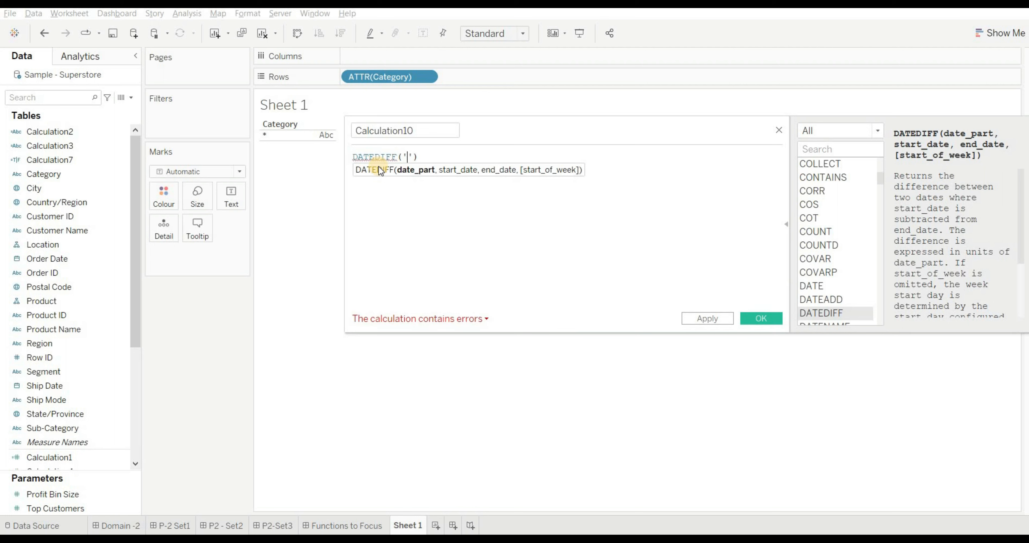
{"action": "type", "text": "MONTH"}
{"action": "key", "text": "Right"}
{"action": "type", "text": ","}
{"action": "type", "text": "[Ord"}
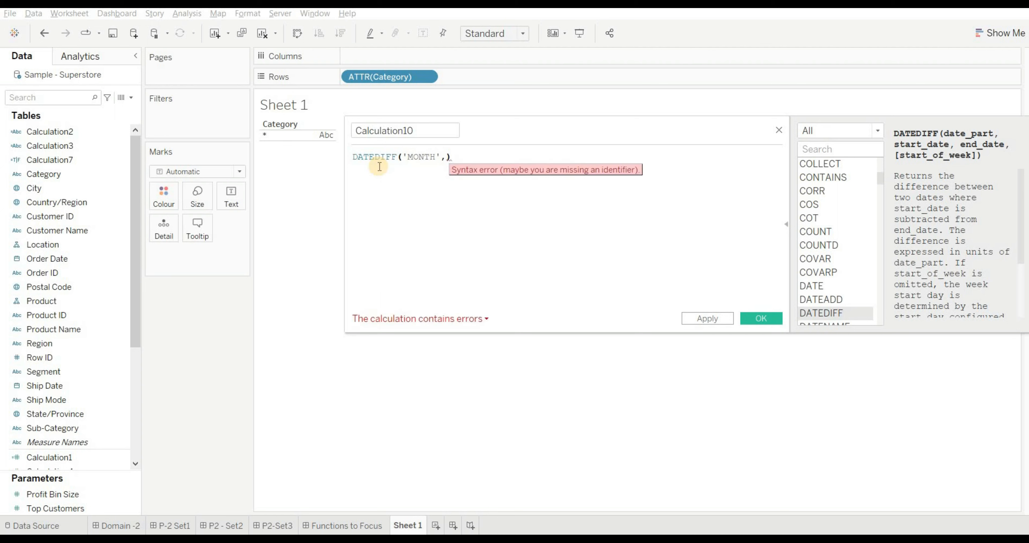
{"action": "key", "text": "Return"}
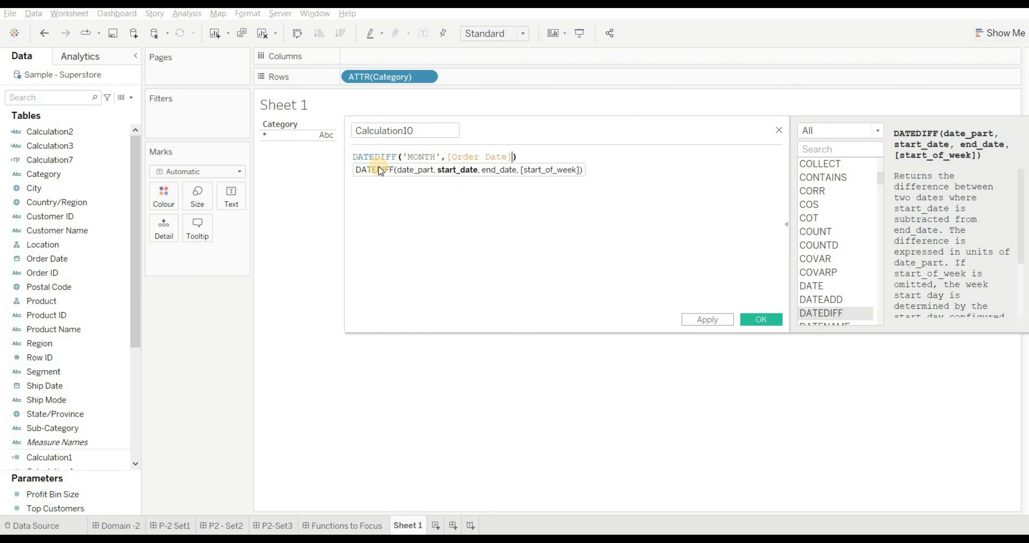
{"action": "type", "text": ","}
{"action": "type", "text": "SHI"}
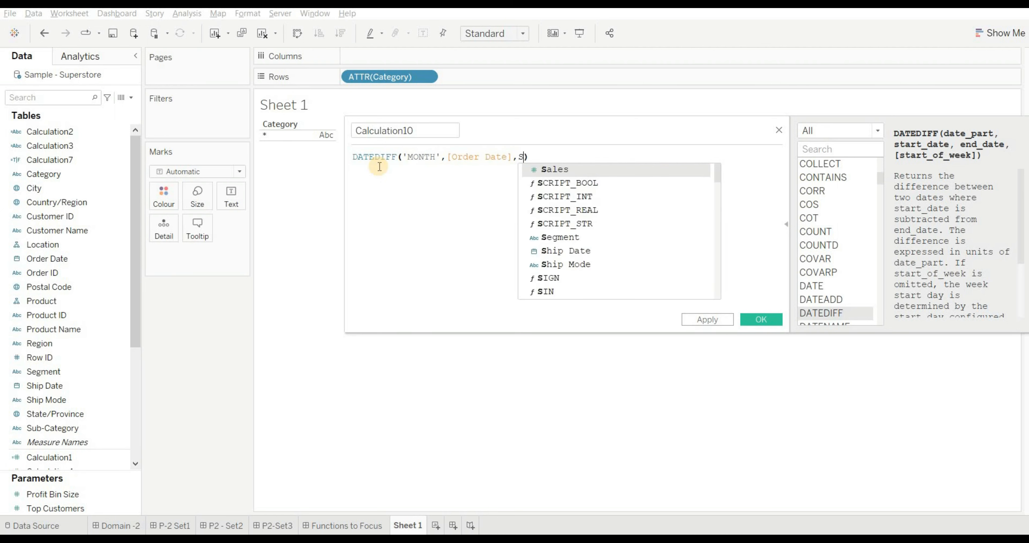
{"action": "key", "text": "Return"}
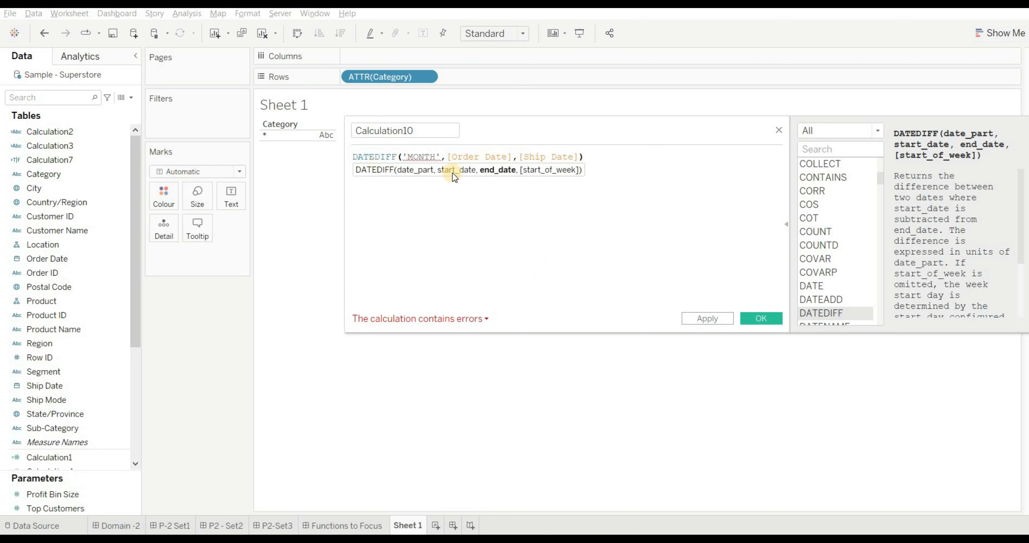
- Check the formula's error details, rewrite the DATEDIFF date part as lowercase 'month', and save the calculated field
{"action": "left_click", "coordinate": [449, 319]}
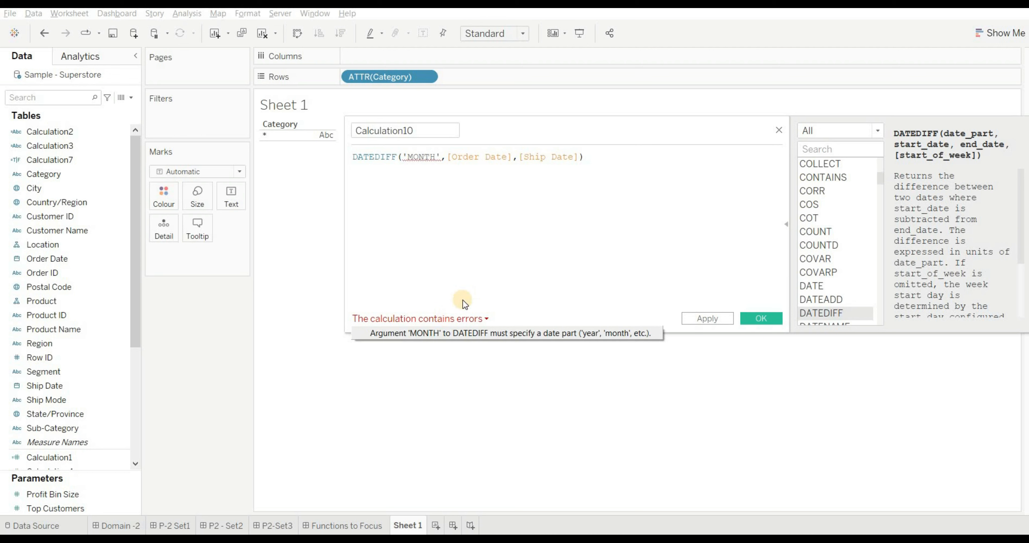
{"action": "left_click", "coordinate": [435, 157]}
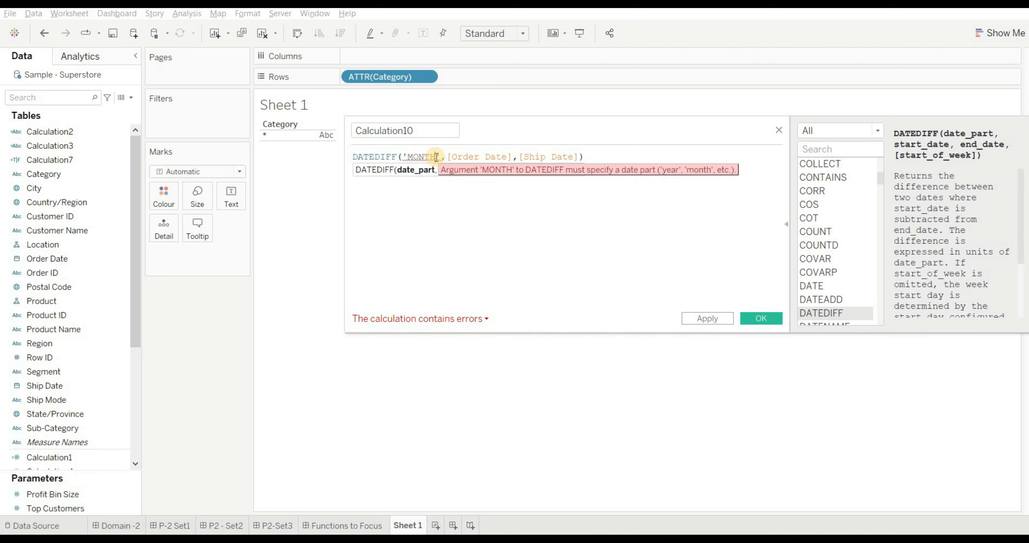
{"action": "key", "text": "BackSpace"}
{"action": "key", "text": "BackSpace"}
{"action": "key", "text": "BackSpace"}
{"action": "key", "text": "BackSpace"}
{"action": "key", "text": "BackSpace"}
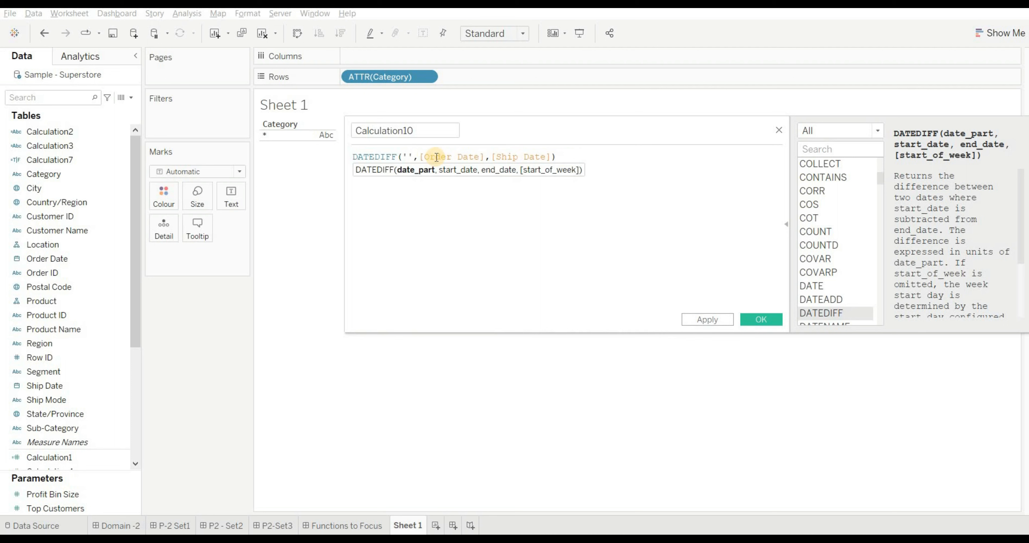
{"action": "type", "text": "month"}
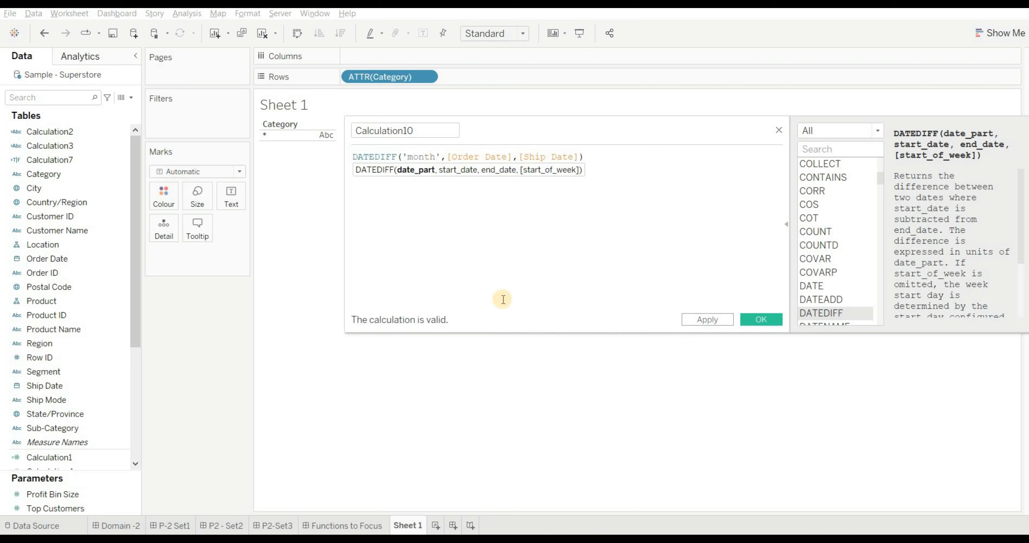
{"action": "left_click", "coordinate": [759, 319]}
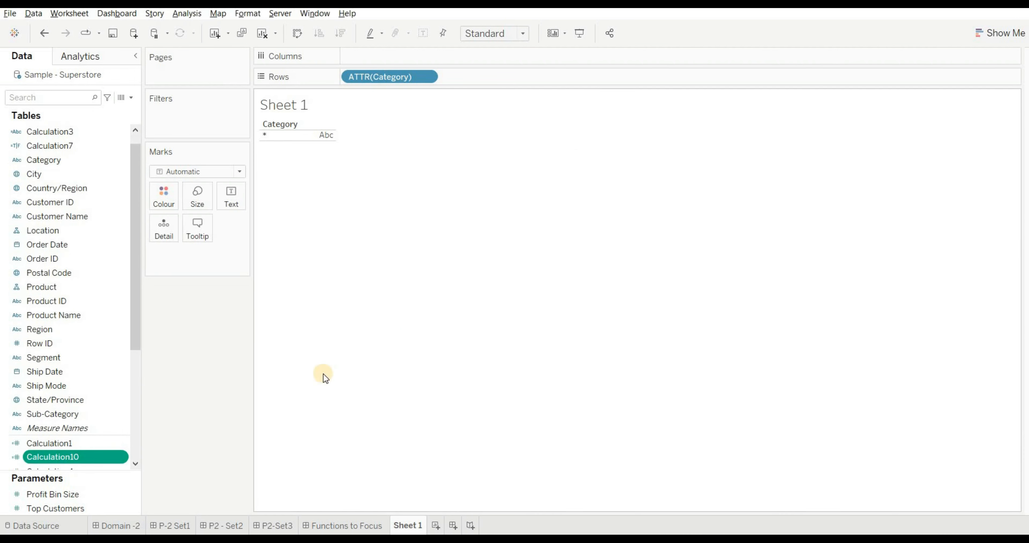
- Clear Sheet 1 and add the new DATEDIFF field, Calculation10, to the view
{"action": "left_click", "coordinate": [263, 32]}
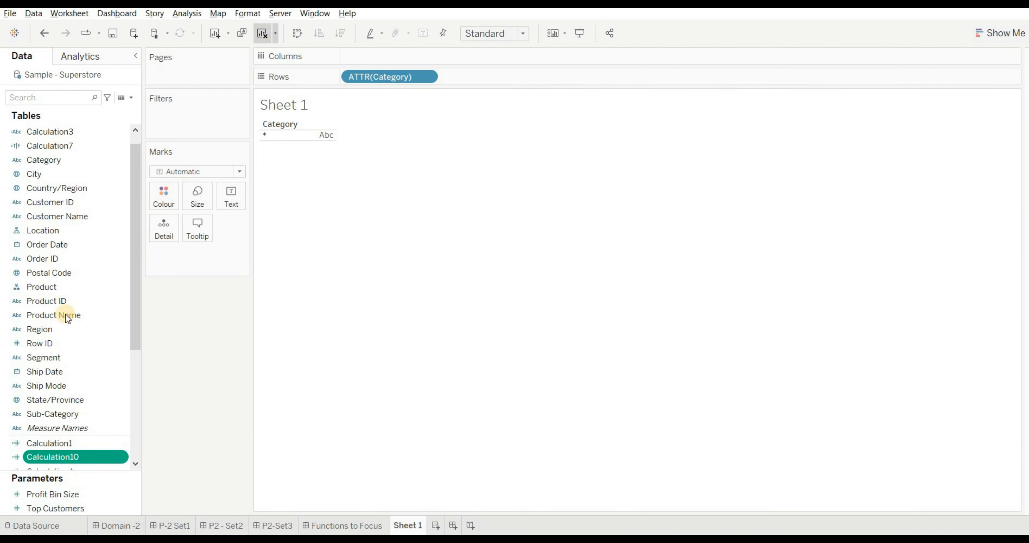
{"action": "double_click", "coordinate": [46, 451]}
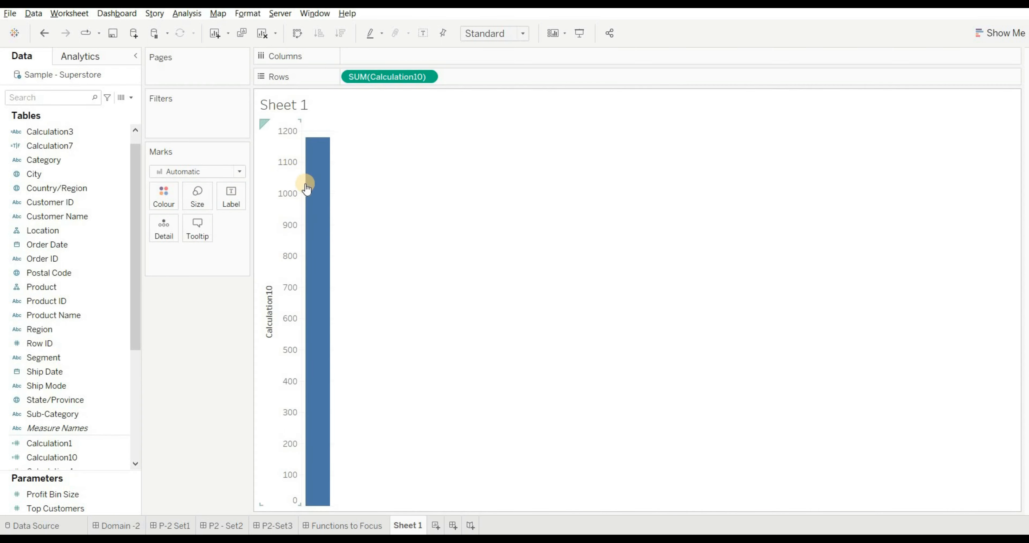
{"action": "mouse_move", "coordinate": [320, 193]}
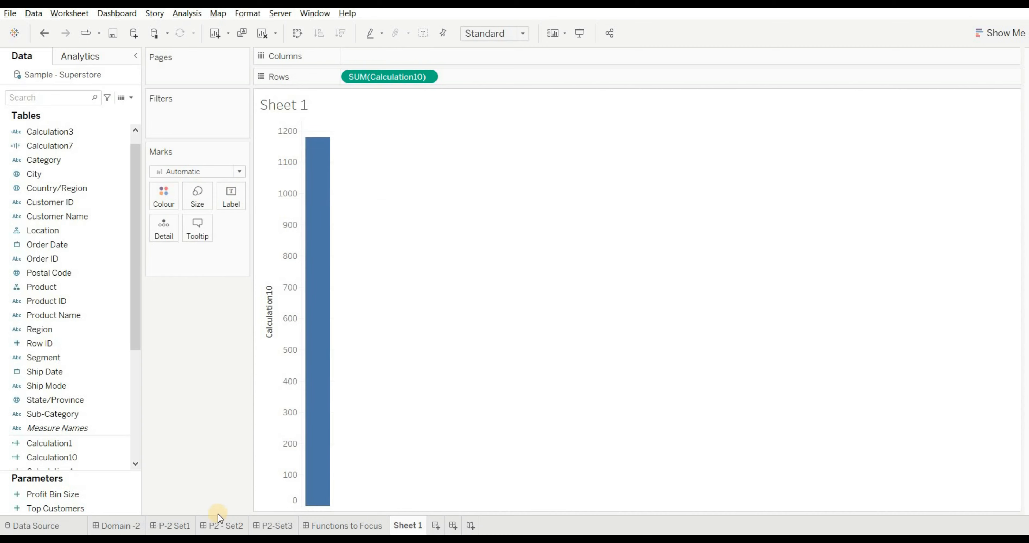
- Add the line "ANS -A" beneath the options of Q16 in the P2-Set3 dashboard text and save it
{"action": "left_click", "coordinate": [276, 525]}
{"action": "double_click", "coordinate": [219, 275]}
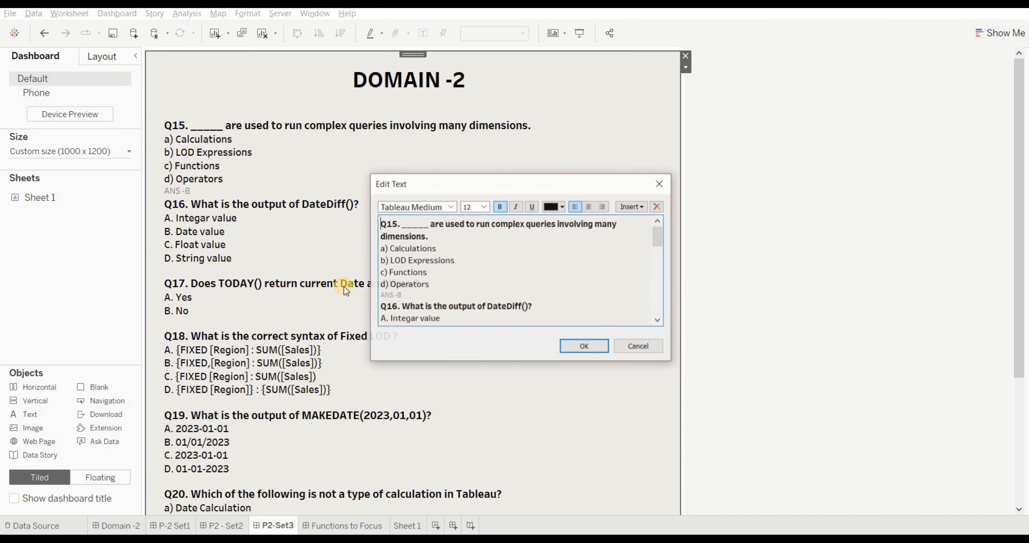
{"action": "scroll", "coordinate": [478, 310], "scroll_direction": "down", "scroll_amount": 2}
{"action": "left_click", "coordinate": [392, 302]}
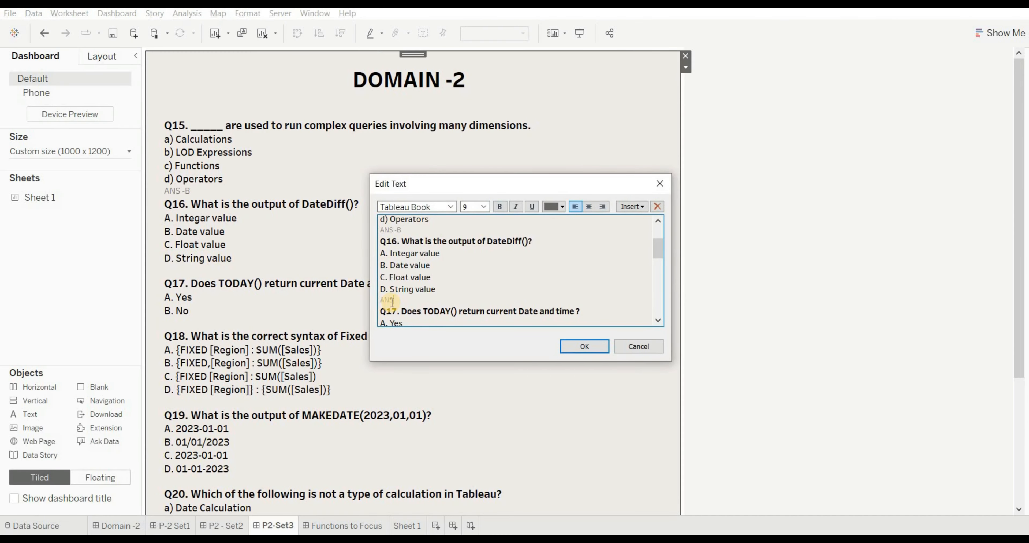
{"action": "left_click", "coordinate": [579, 349]}
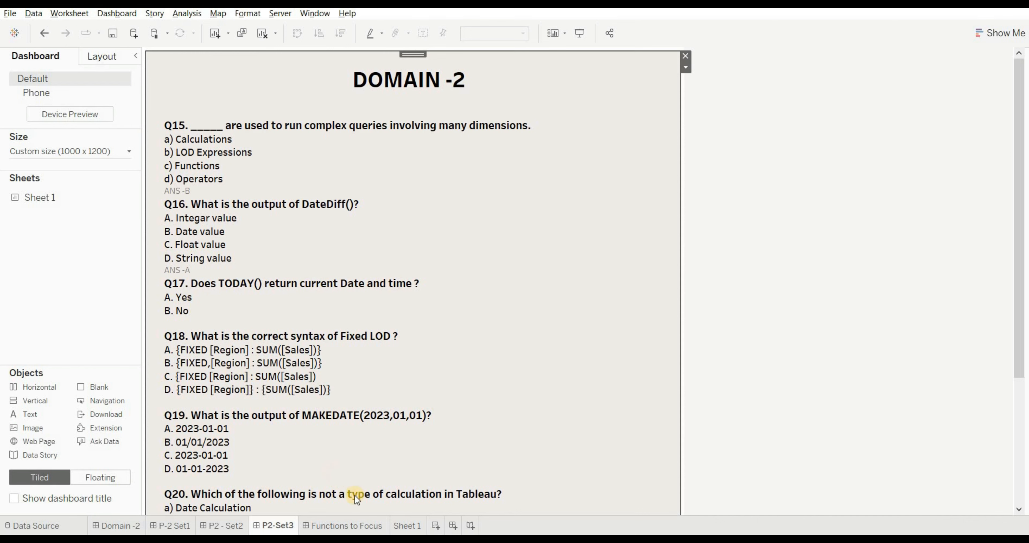
- Replace the formula of Calculation10 on Sheet 1 with TODAY() and save the field
{"action": "left_click", "coordinate": [406, 525]}
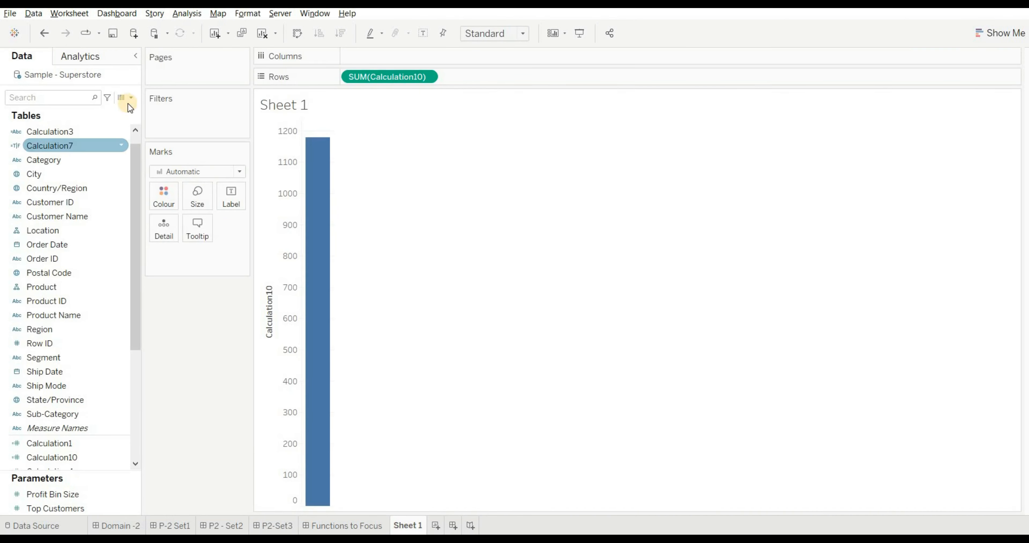
{"action": "left_click", "coordinate": [90, 455]}
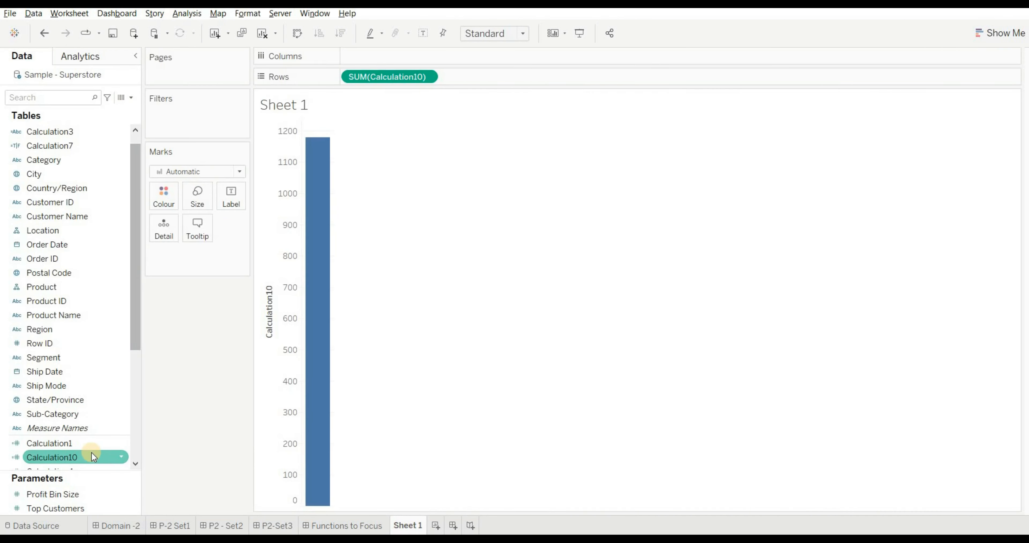
{"action": "left_click", "coordinate": [121, 454]}
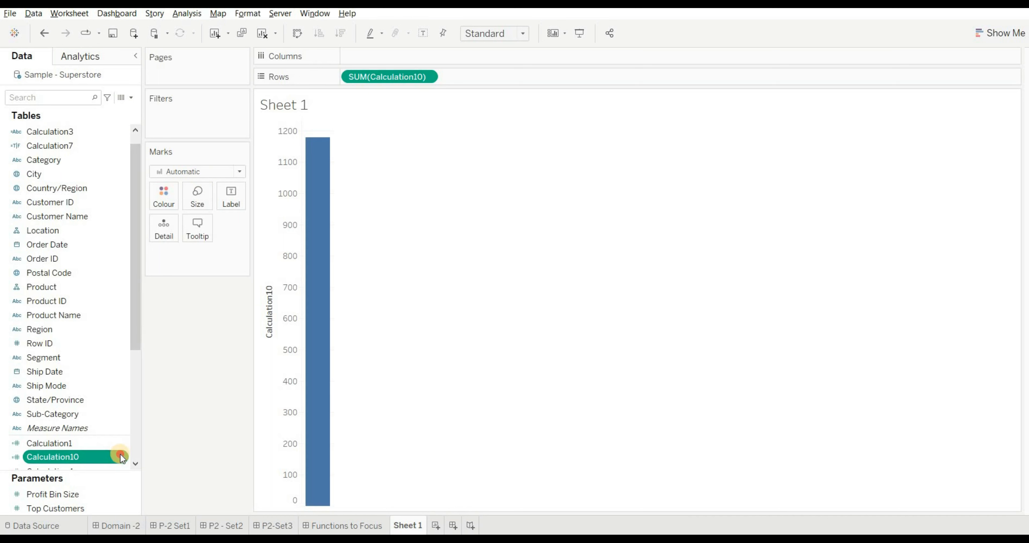
{"action": "left_click", "coordinate": [151, 243]}
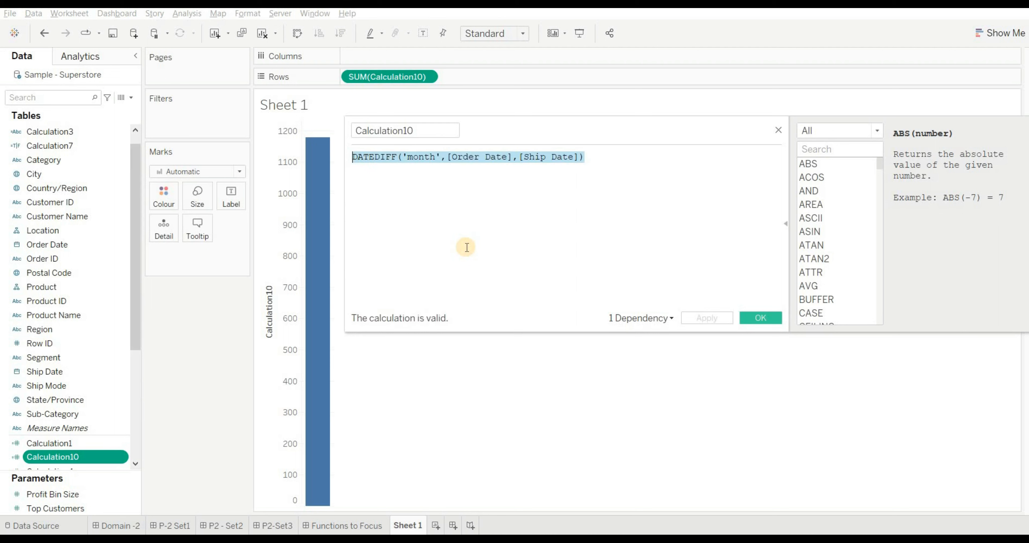
{"action": "key", "text": "BackSpace"}
{"action": "type", "text": "TOD"}
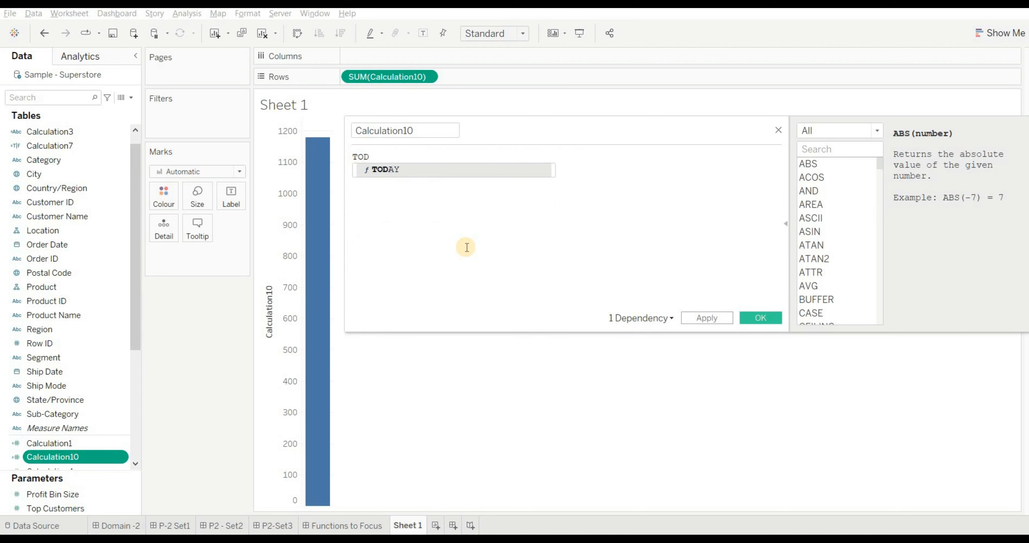
{"action": "type", "text": "AY()"}
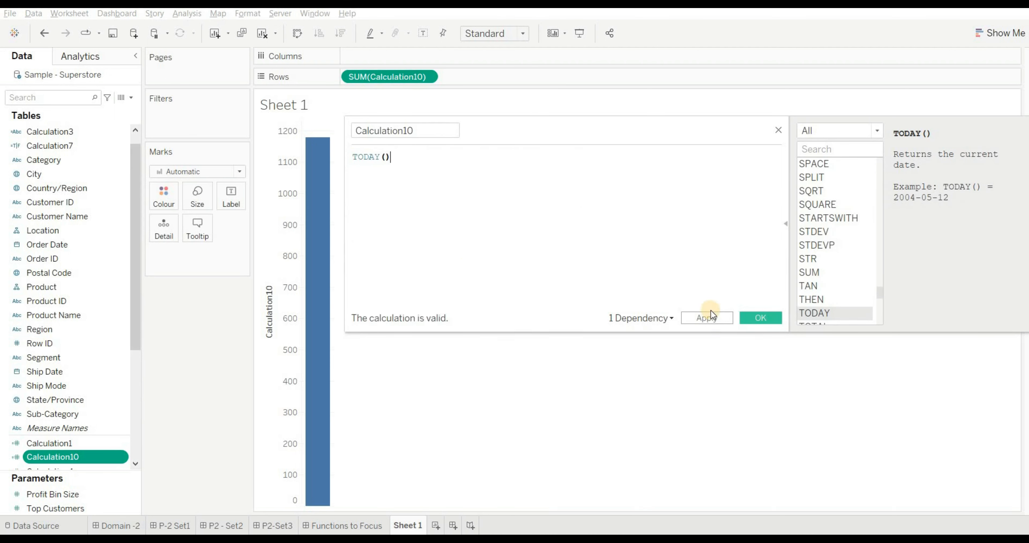
{"action": "left_click", "coordinate": [711, 316]}
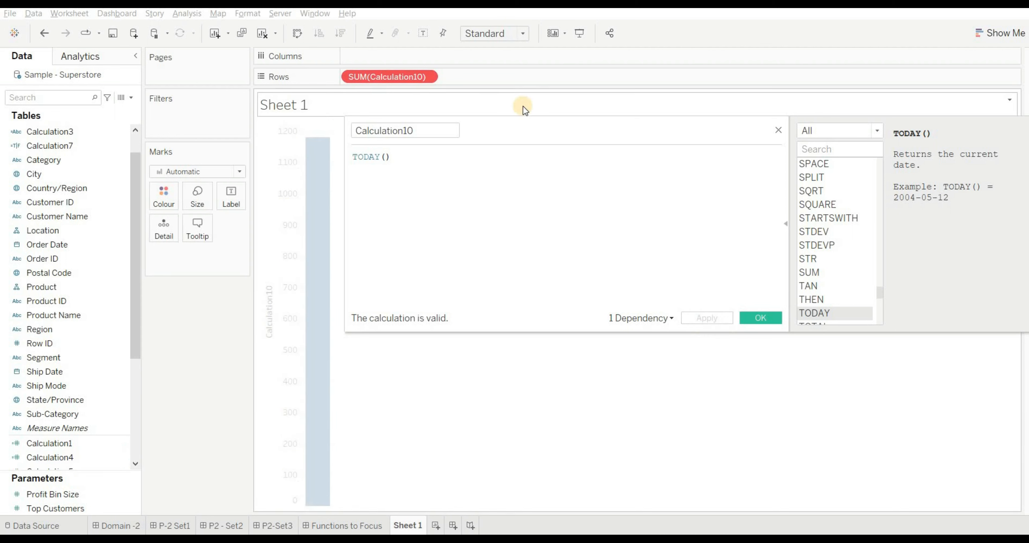
{"action": "left_click", "coordinate": [770, 317]}
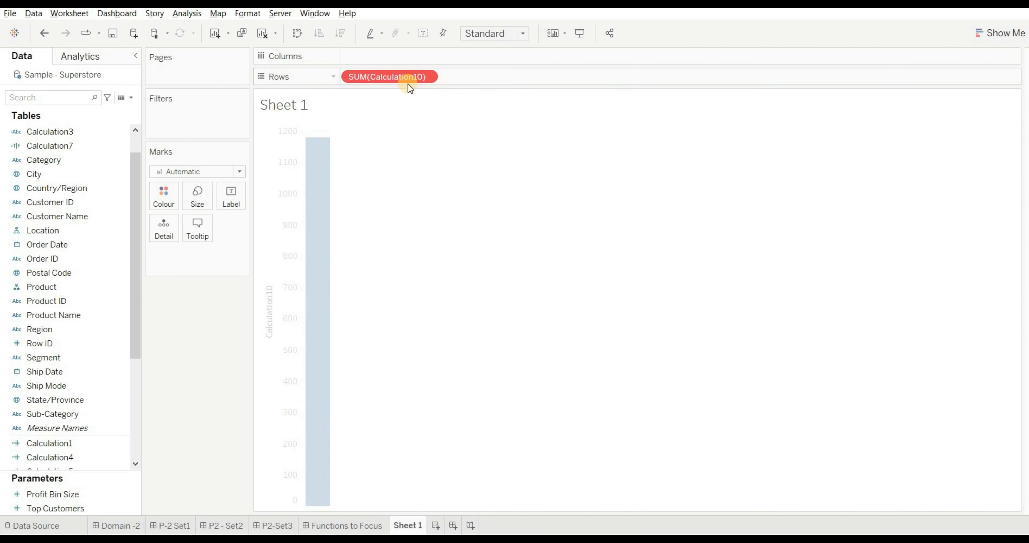
- Remove the outdated SUM(Calculation10) field from Sheet 1, search the data fields for "CAL", and add the updated Calculation10 to the view
{"action": "left_click_drag", "start_coordinate": [405, 76], "coordinate": [11, 158]}
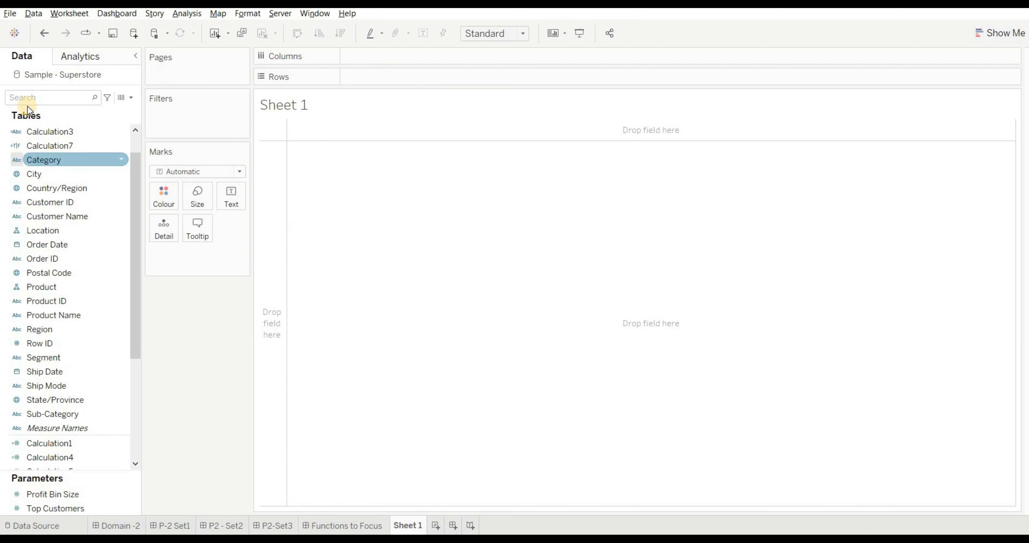
{"action": "left_click", "coordinate": [32, 99]}
{"action": "type", "text": "CAL"}
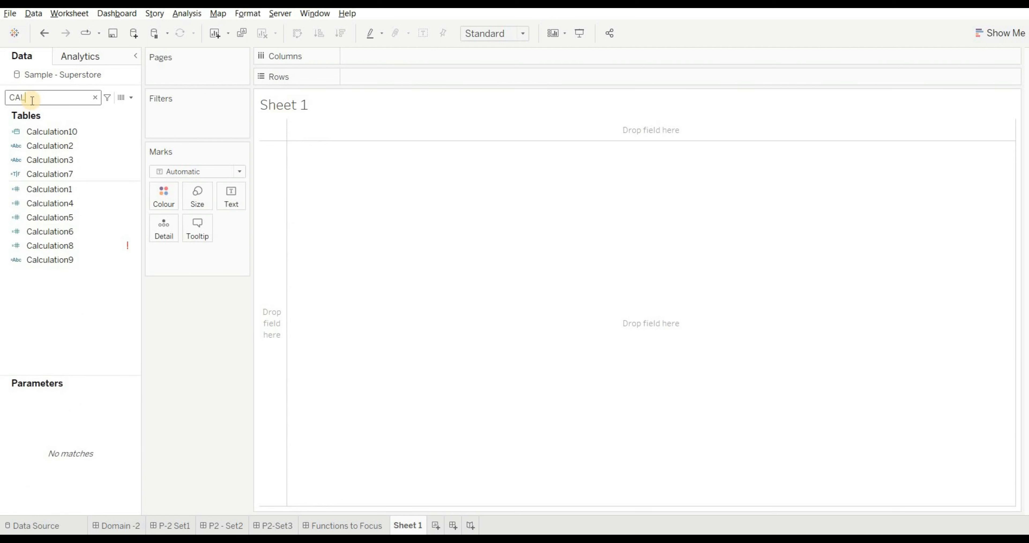
{"action": "double_click", "coordinate": [61, 132]}
{"action": "left_click", "coordinate": [61, 146]}
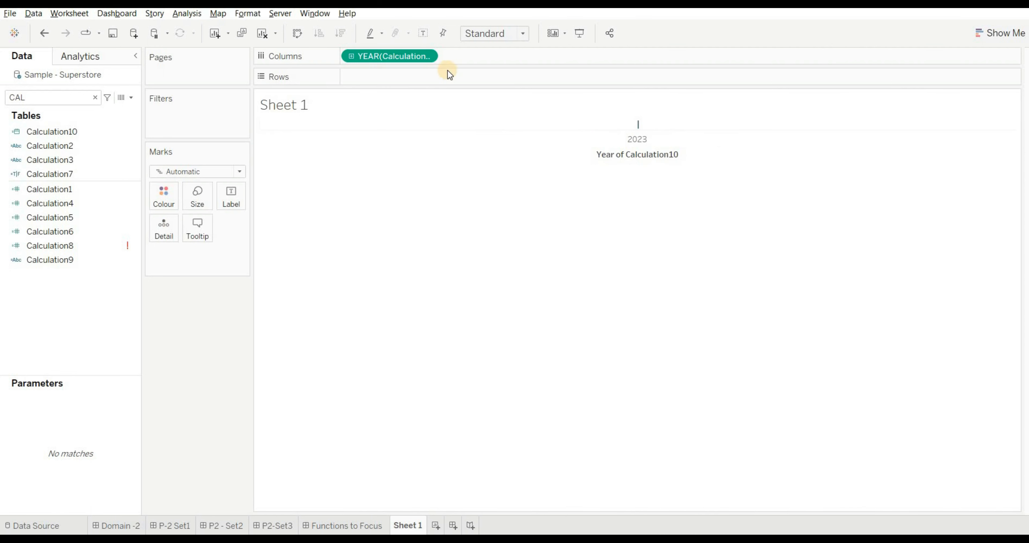
- Show Calculation10 on Columns as a discrete exact date and widen its column to fit the full date
{"action": "left_click", "coordinate": [430, 56]}
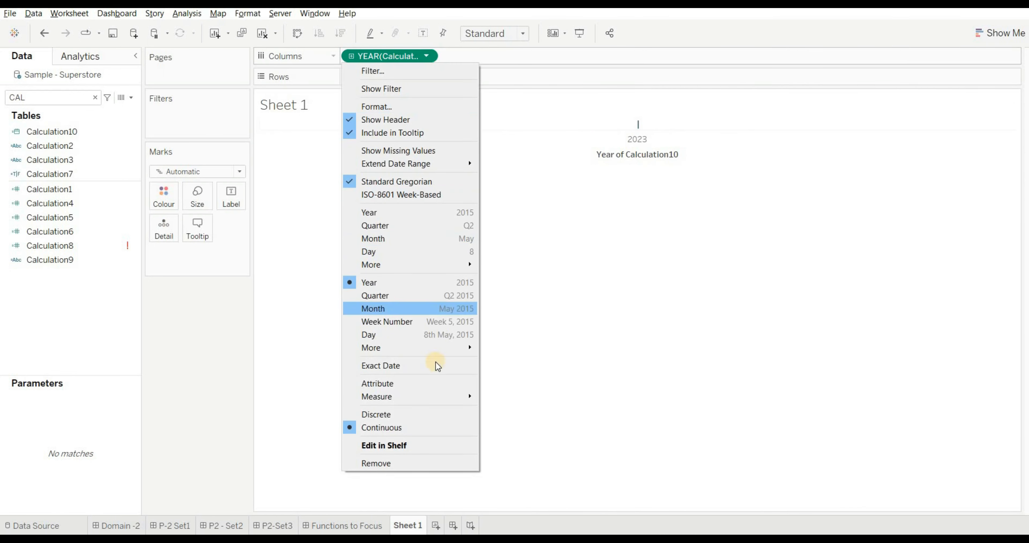
{"action": "left_click", "coordinate": [414, 367]}
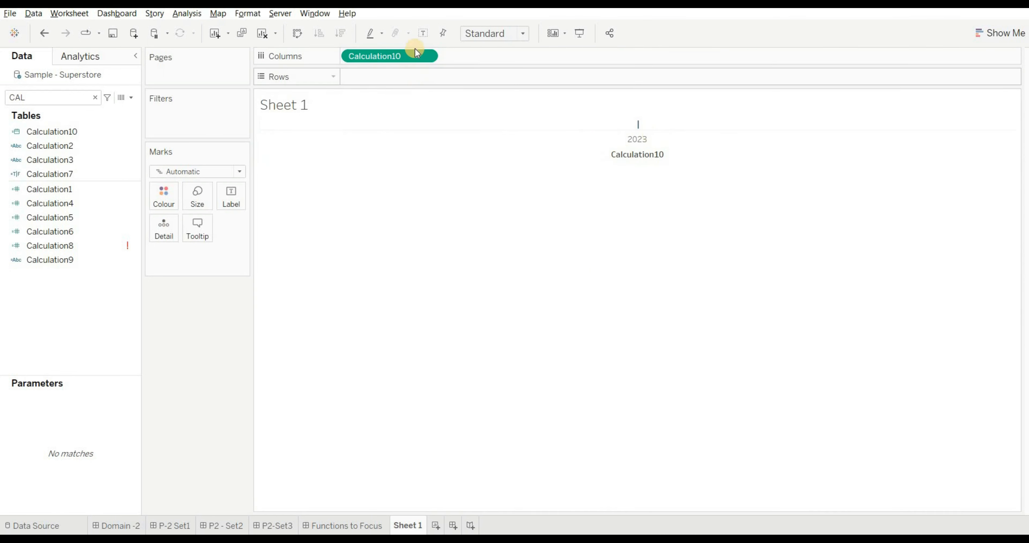
{"action": "left_click", "coordinate": [427, 56]}
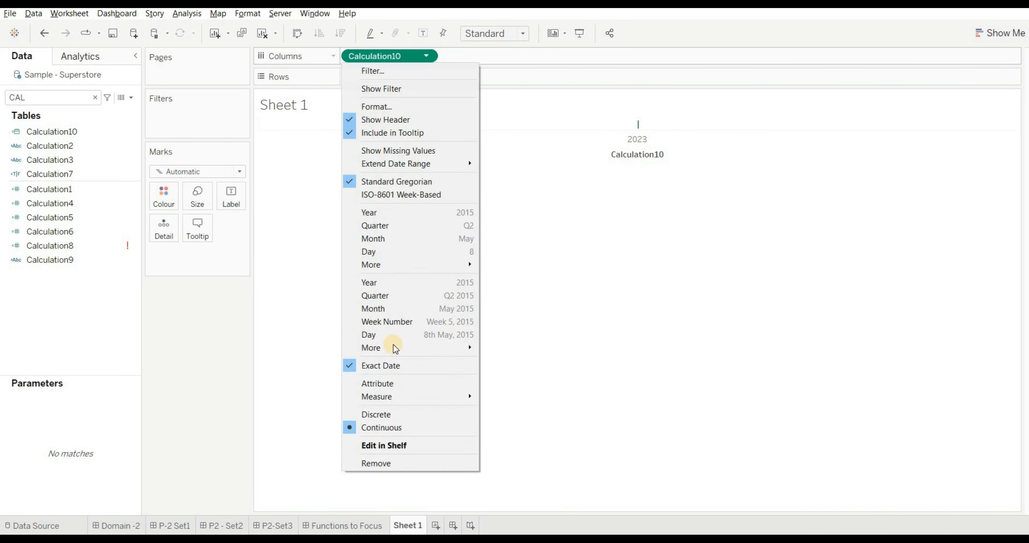
{"action": "left_click", "coordinate": [392, 415]}
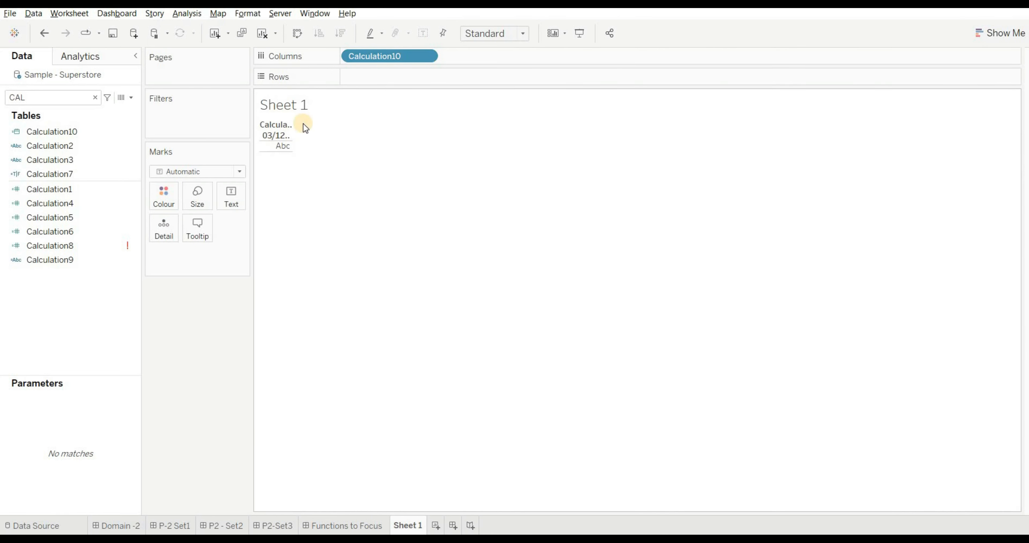
{"action": "left_click_drag", "start_coordinate": [291, 137], "coordinate": [333, 139]}
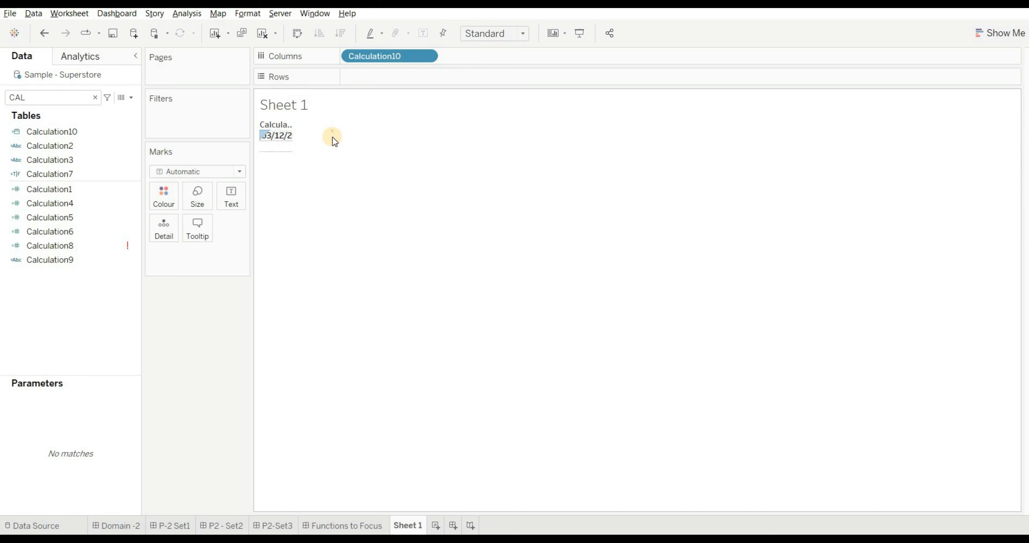
{"action": "left_click", "coordinate": [313, 140]}
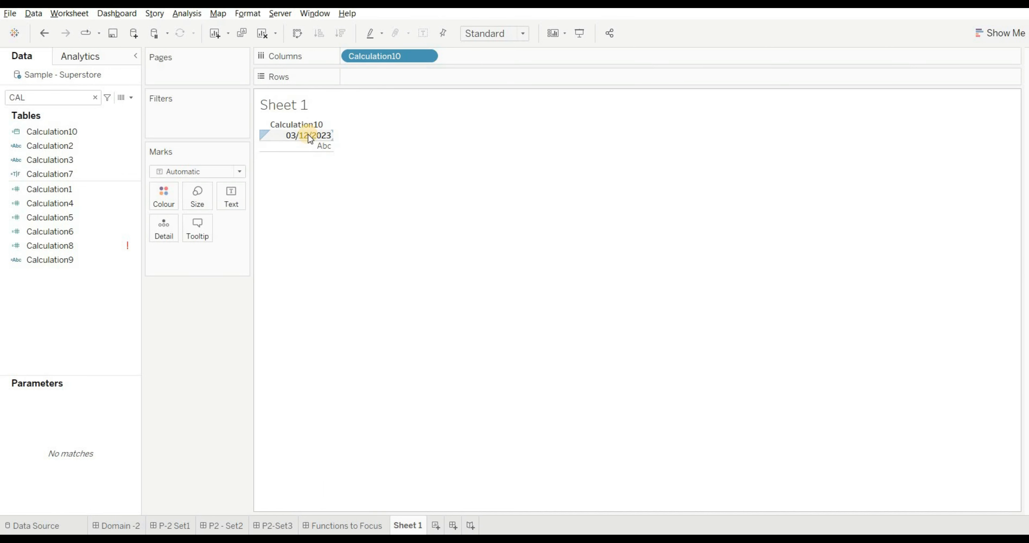
- Add the line "ANS -B" beneath the options of Q17 in the P2-Set3 dashboard text and save it
{"action": "left_click", "coordinate": [276, 525]}
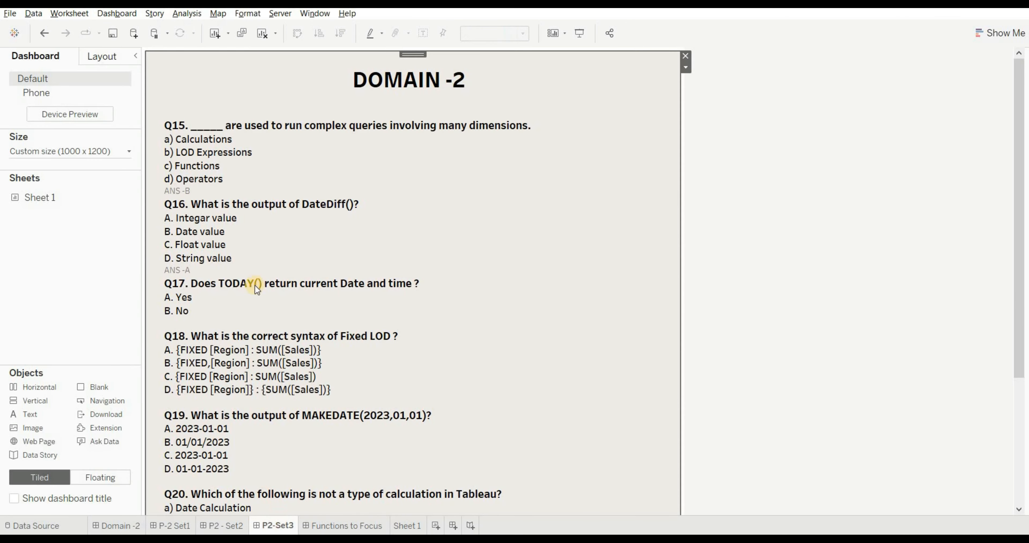
{"action": "double_click", "coordinate": [194, 303]}
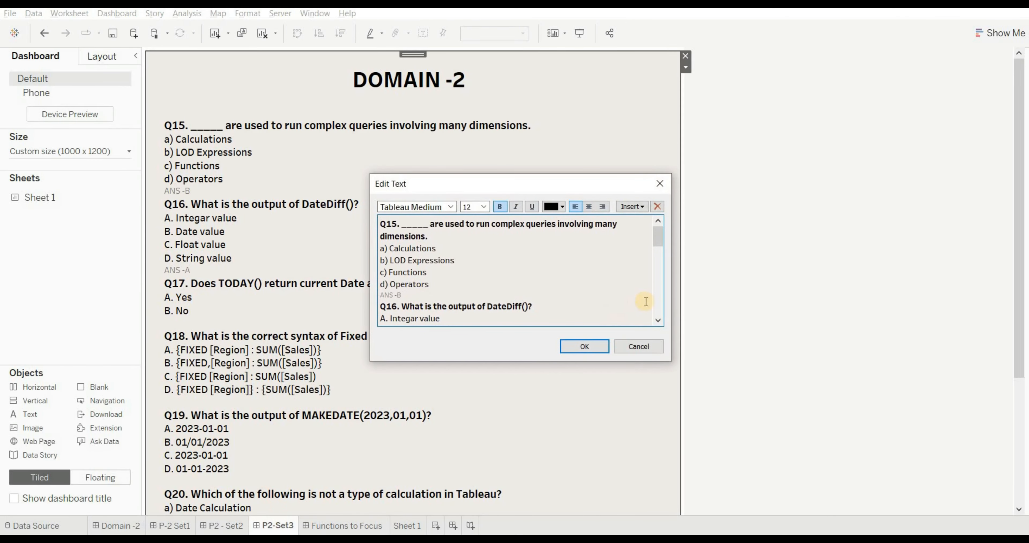
{"action": "left_click", "coordinate": [660, 298]}
{"action": "left_click", "coordinate": [398, 302]}
{"action": "type", "text": "ANS -B"}
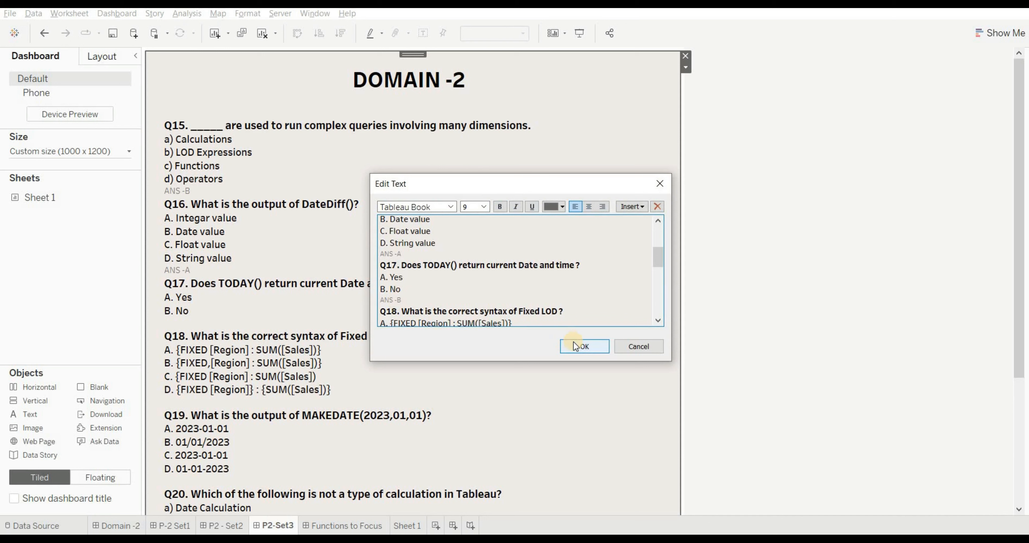
{"action": "left_click", "coordinate": [575, 346]}
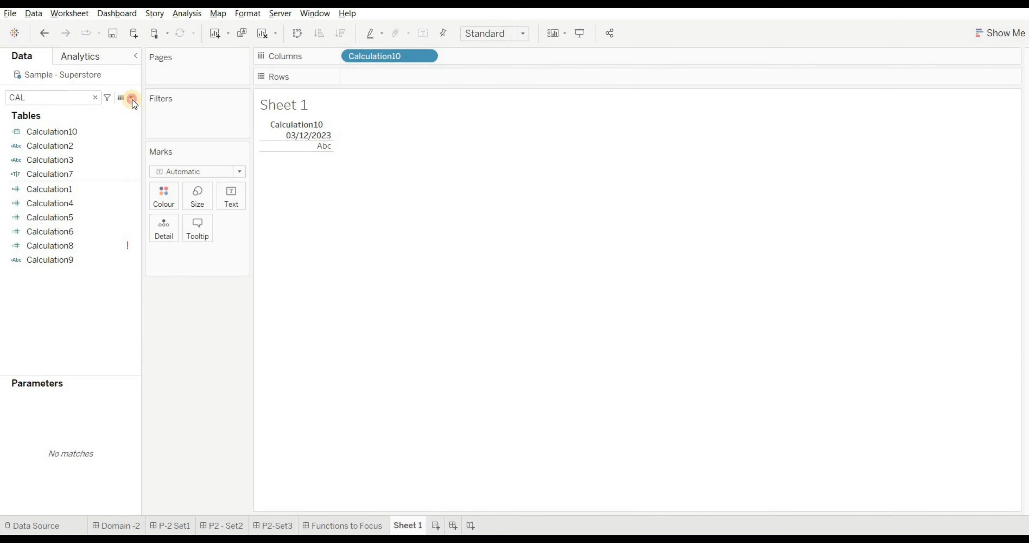
- Create a new calculated field on Sheet 1 and begin its formula with { FIXED [Region]
{"action": "left_click", "coordinate": [132, 98]}
{"action": "left_click", "coordinate": [113, 114]}
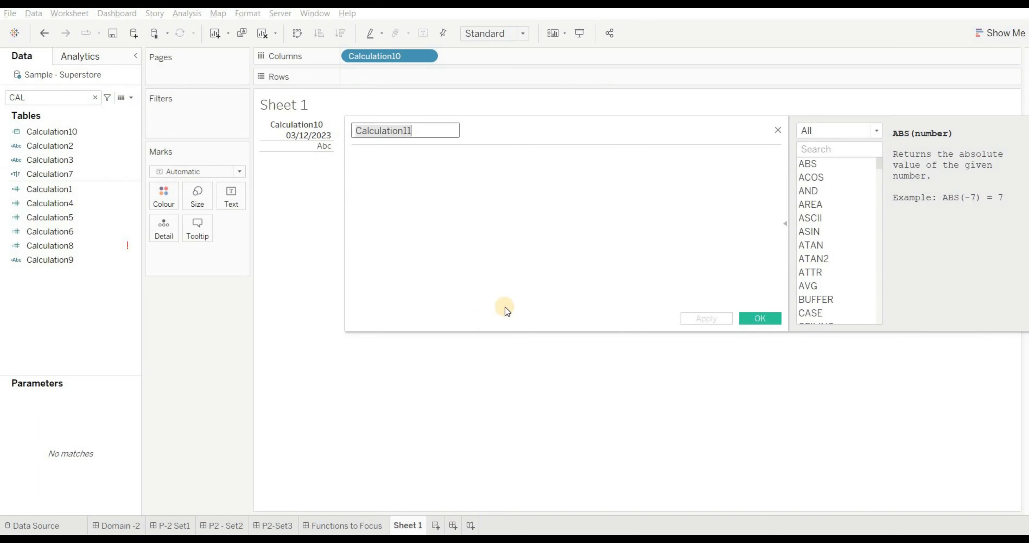
{"action": "left_click", "coordinate": [414, 165]}
{"action": "type", "text": "{FIX"}
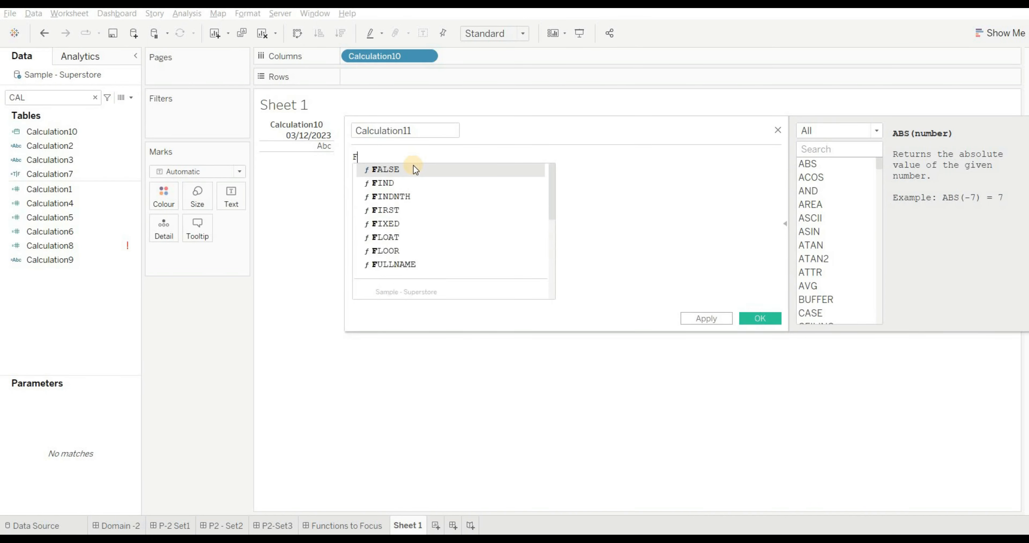
{"action": "key", "text": "Return"}
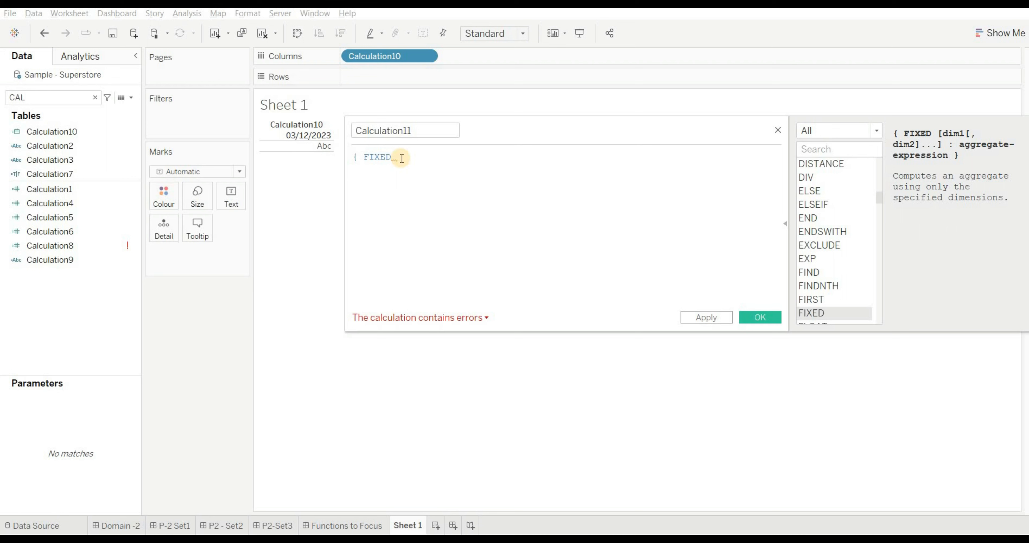
{"action": "type", "text": "RE"}
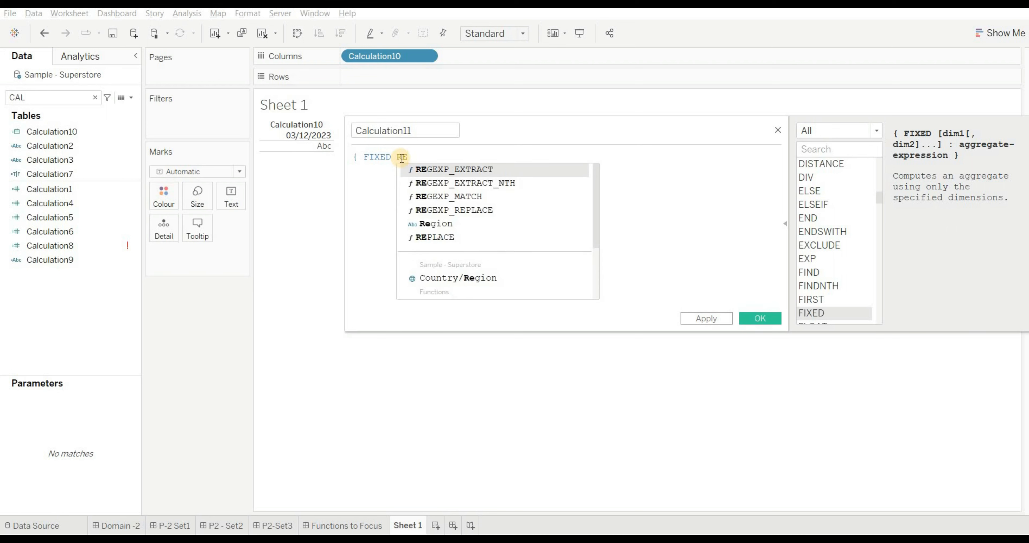
{"action": "type", "text": "gi"}
{"action": "key", "text": "Return"}
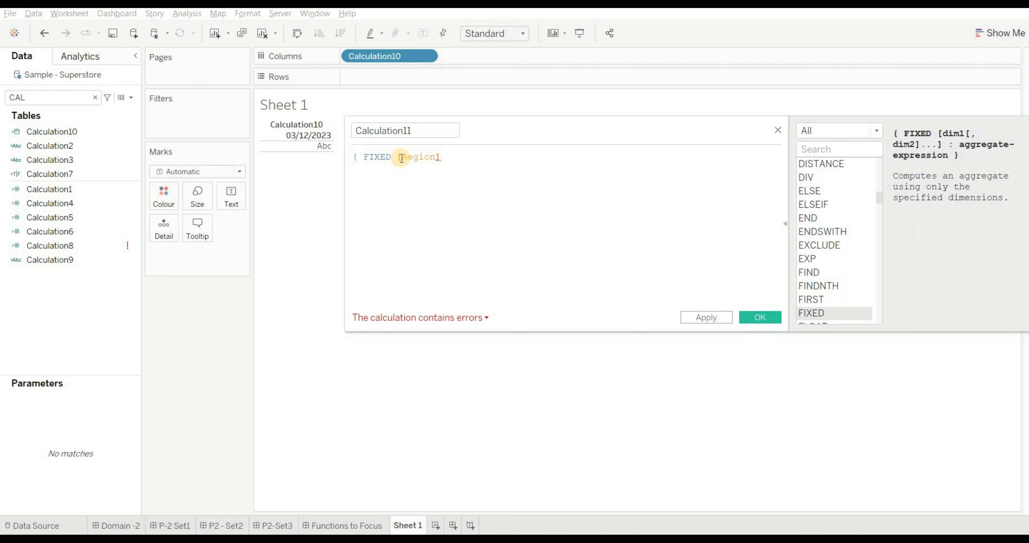
- Add [State/Province] as a second, comma-separated dimension in the FIXED expression
{"action": "type", "text": ","}
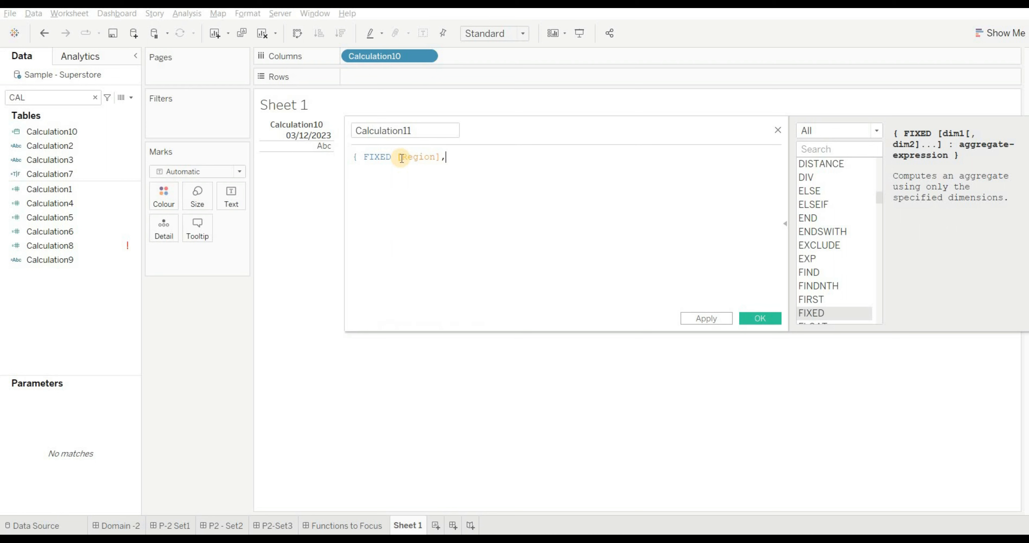
{"action": "type", "text": "RE"}
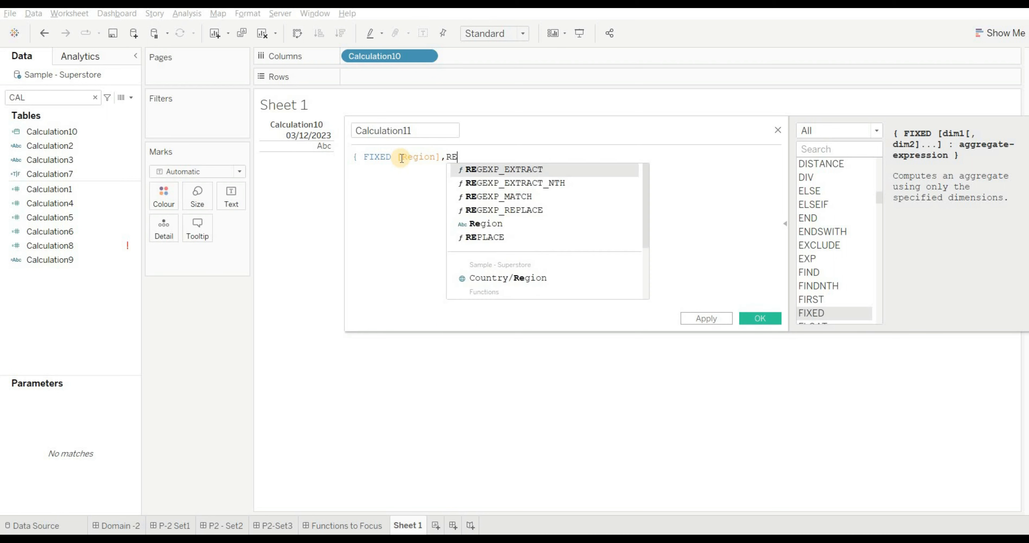
{"action": "key", "text": "BackSpace"}
{"action": "key", "text": "BackSpace"}
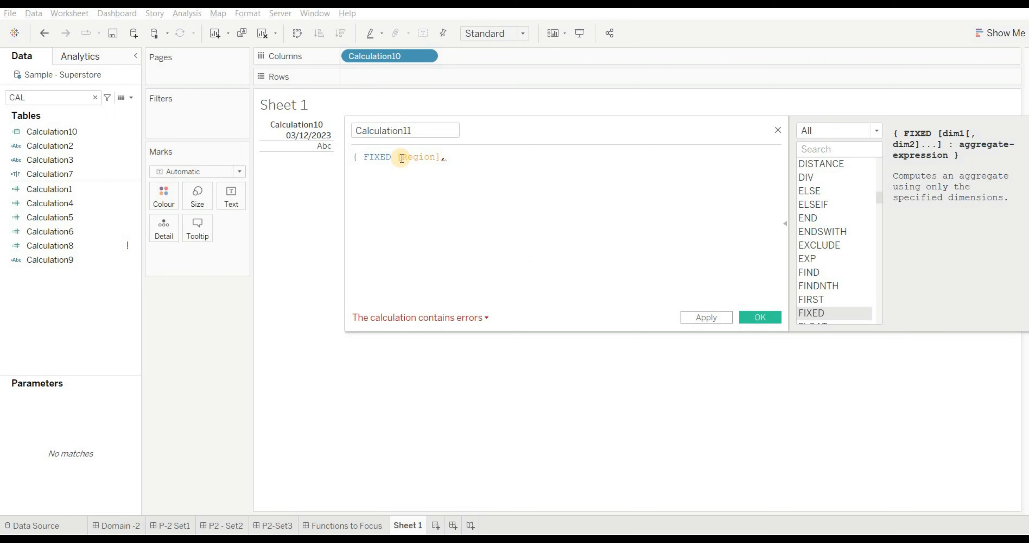
{"action": "type", "text": "ST"}
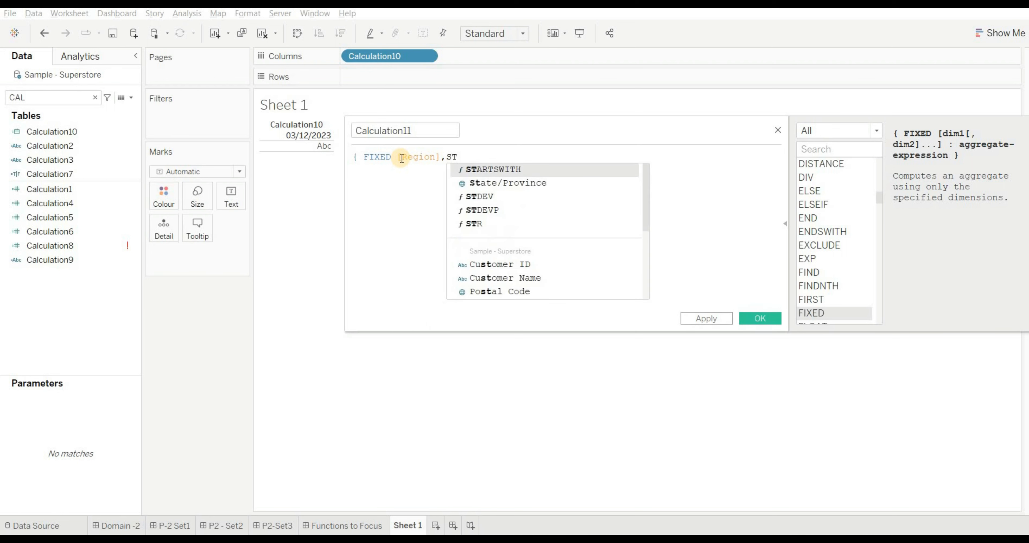
{"action": "key", "text": "Down"}
{"action": "key", "text": "Return"}
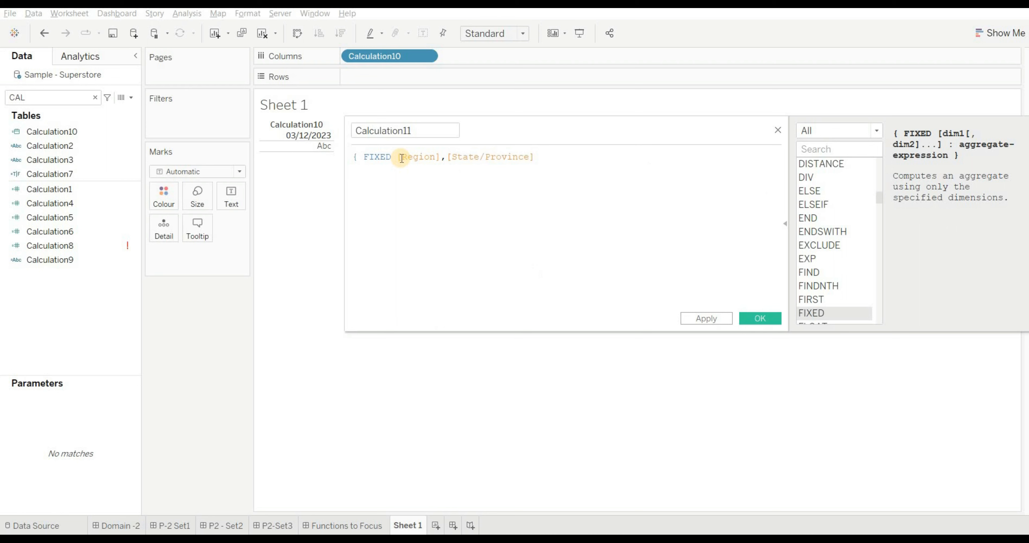
- Complete the FIXED formula with : SUM([Sales])} and open the P2-Set3 dashboard to compare it with the Q18 options
{"action": "type", "text": ":"}
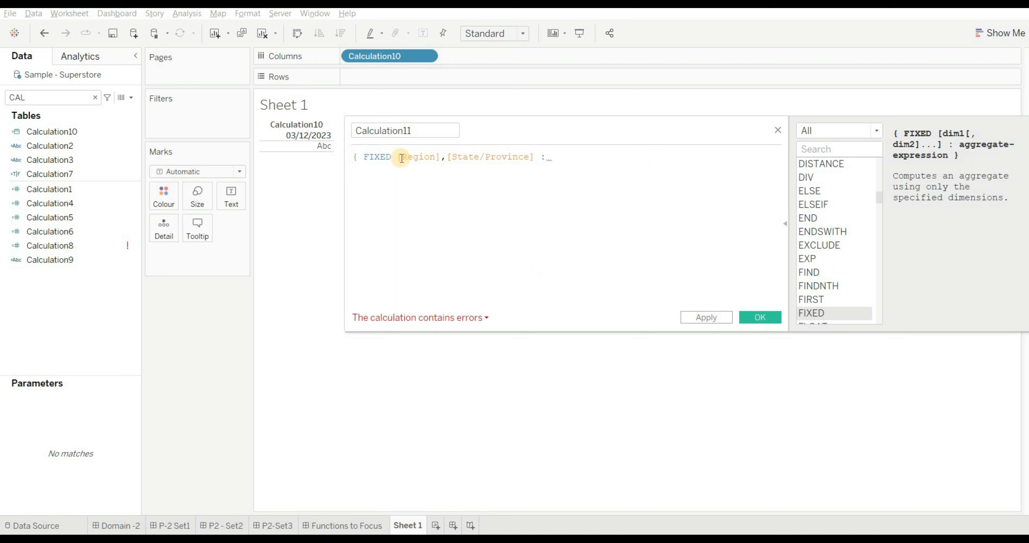
{"action": "type", "text": " SUM"}
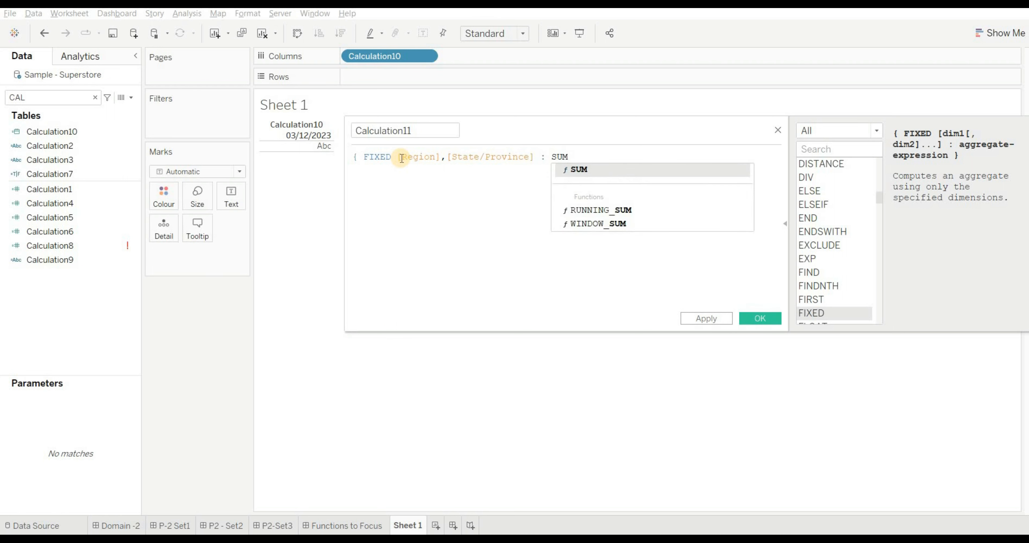
{"action": "key", "text": "Return"}
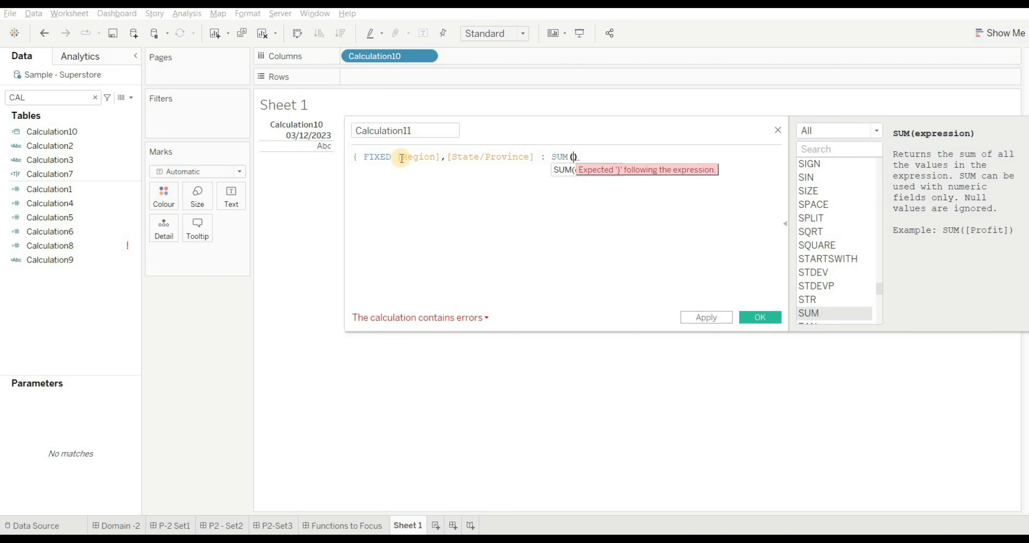
{"action": "type", "text": "[Sale"}
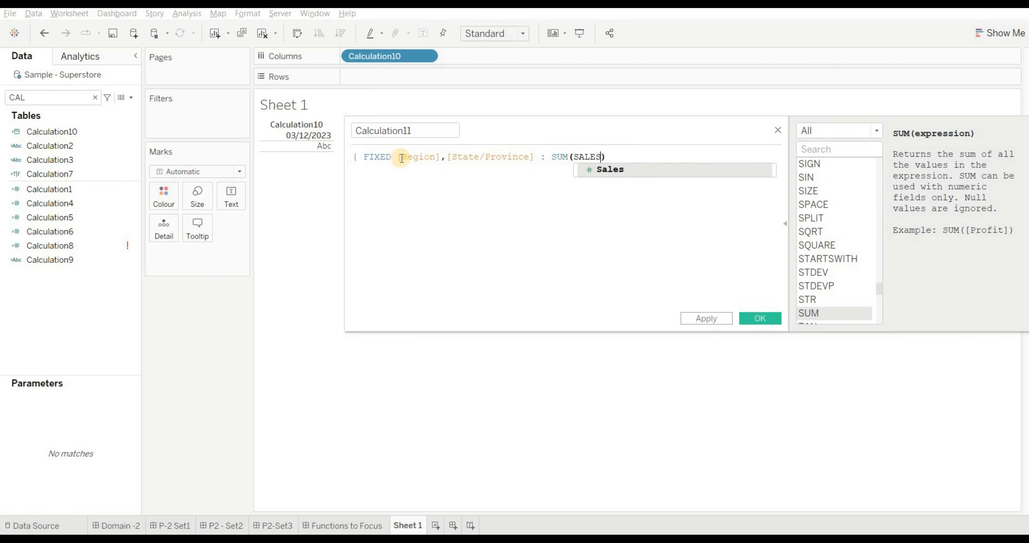
{"action": "key", "text": "Return"}
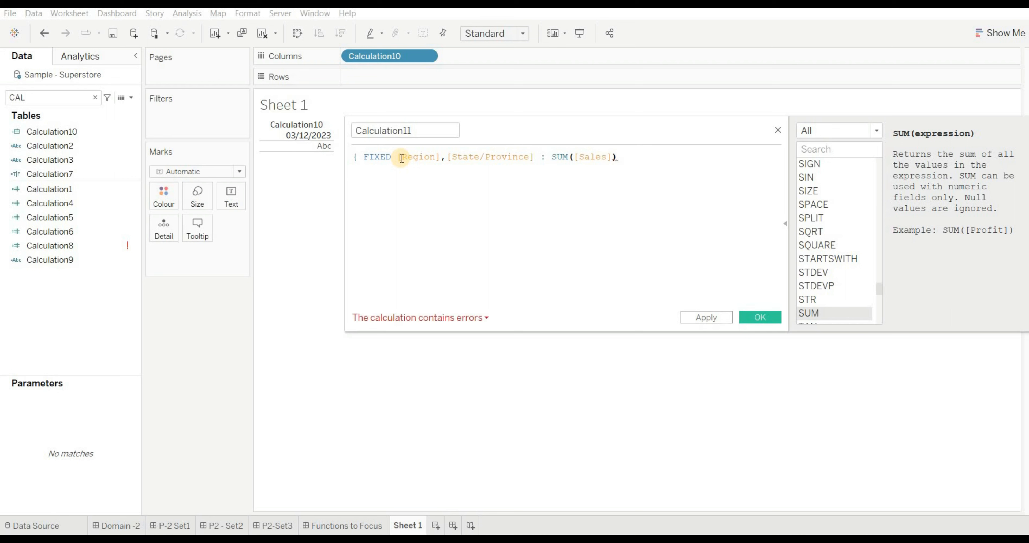
{"action": "type", "text": "}"}
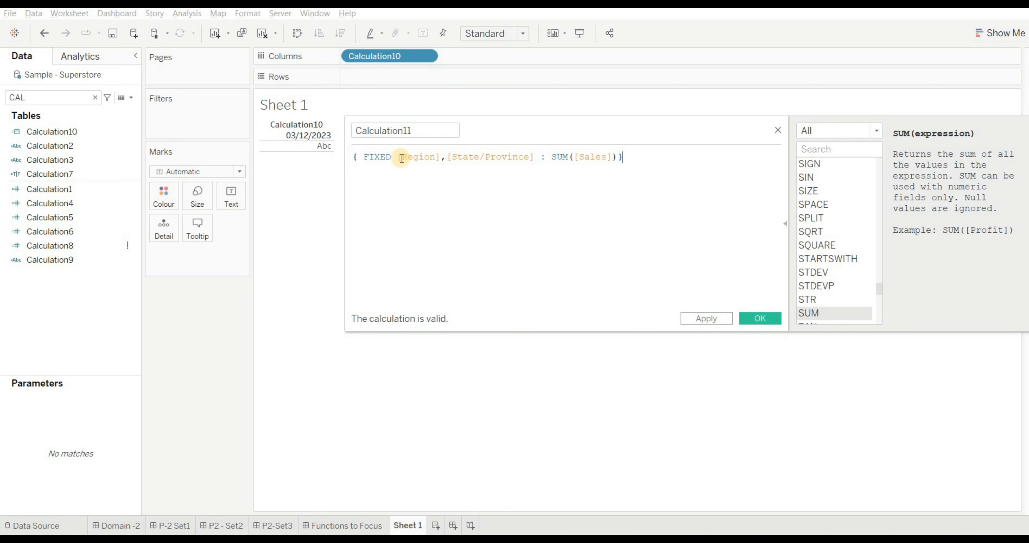
{"action": "left_click", "coordinate": [277, 526]}
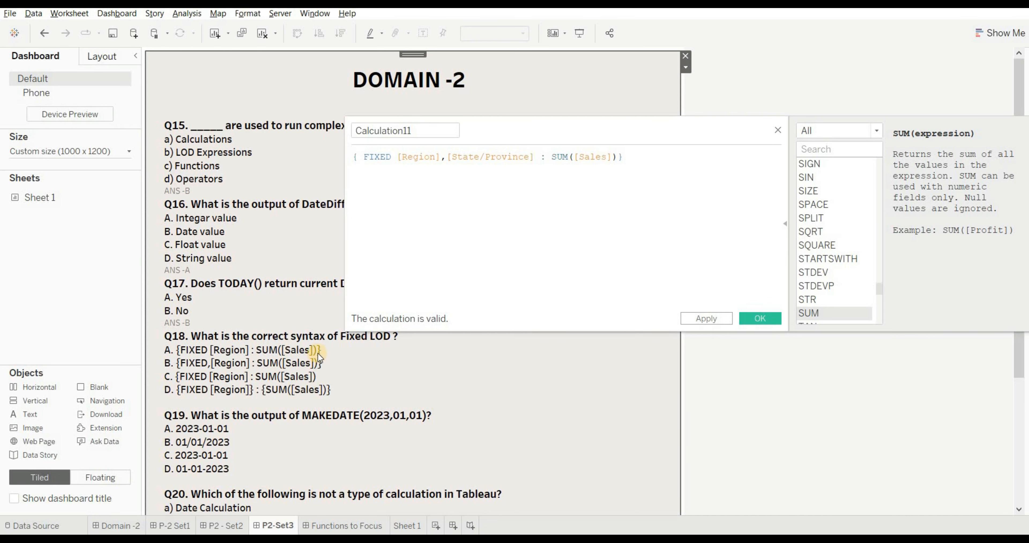
- Save the FIXED calculated field and add the line "ANS -A" beneath the options of Q18 in the P2-Set3 dashboard text
{"action": "left_click", "coordinate": [755, 320]}
{"action": "type", "text": "ANS "}
{"action": "type", "text": "-A"}
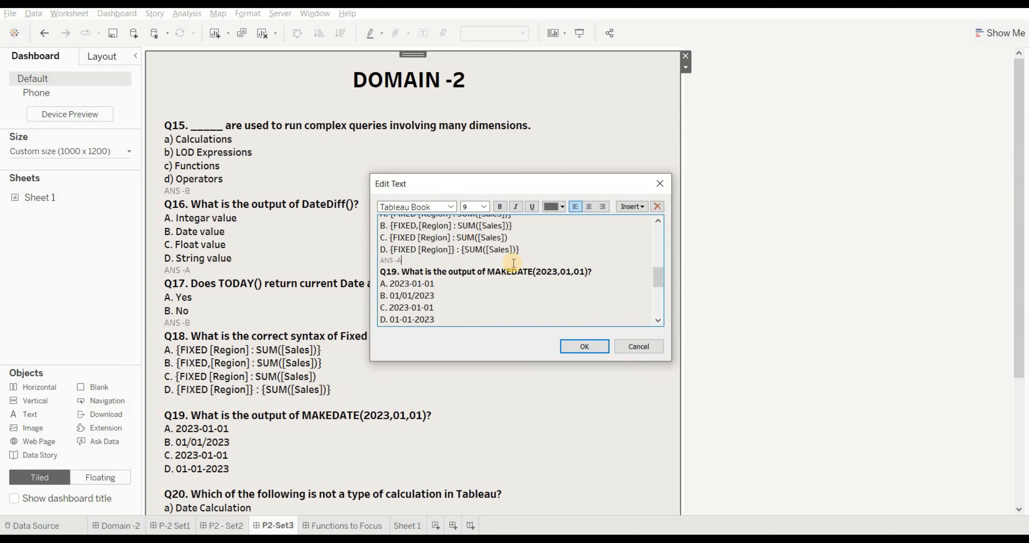
{"action": "left_click", "coordinate": [583, 347]}
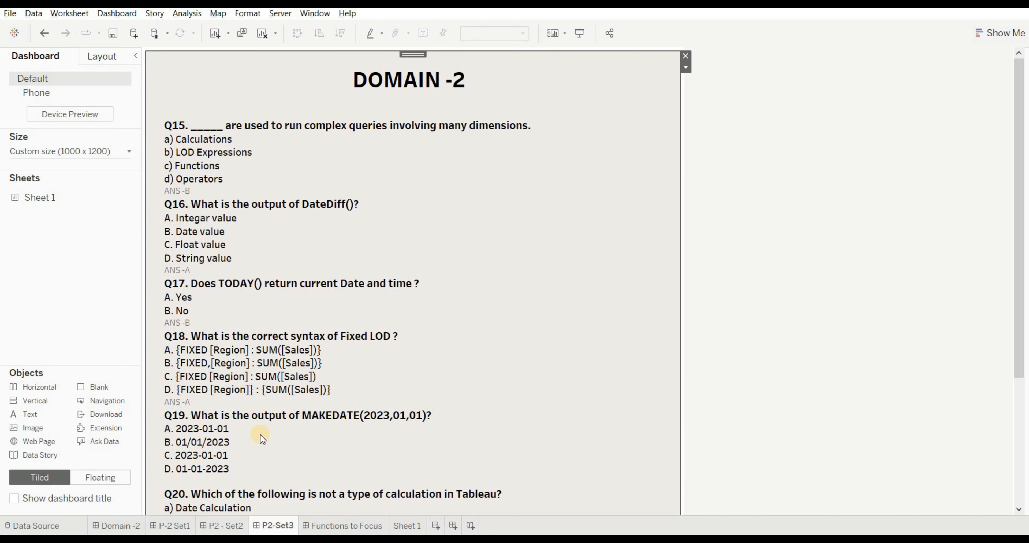
- Create a calculated field on Sheet 1 with the formula MAKEDATE(2023,01,01) and save it
{"action": "left_click", "coordinate": [411, 526]}
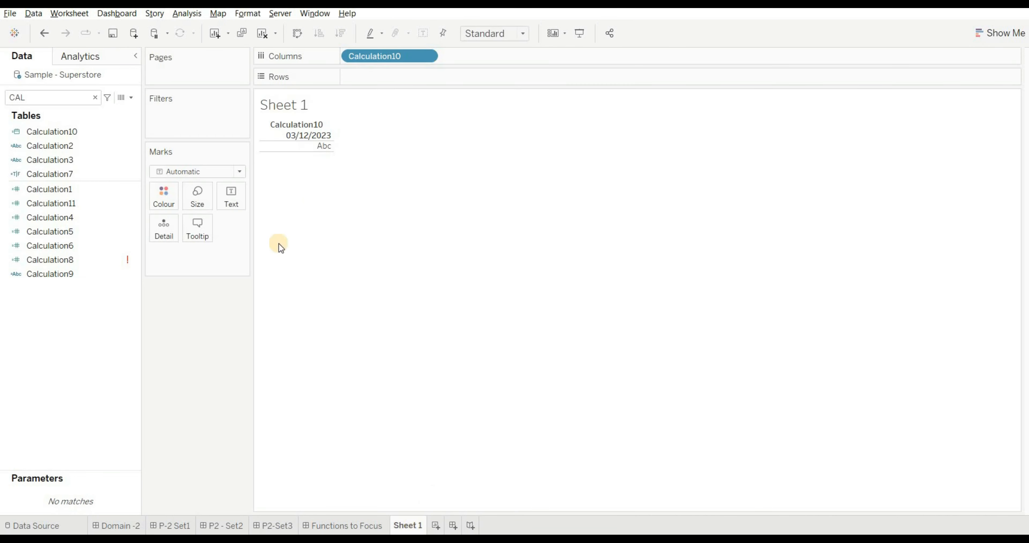
{"action": "left_click", "coordinate": [131, 98]}
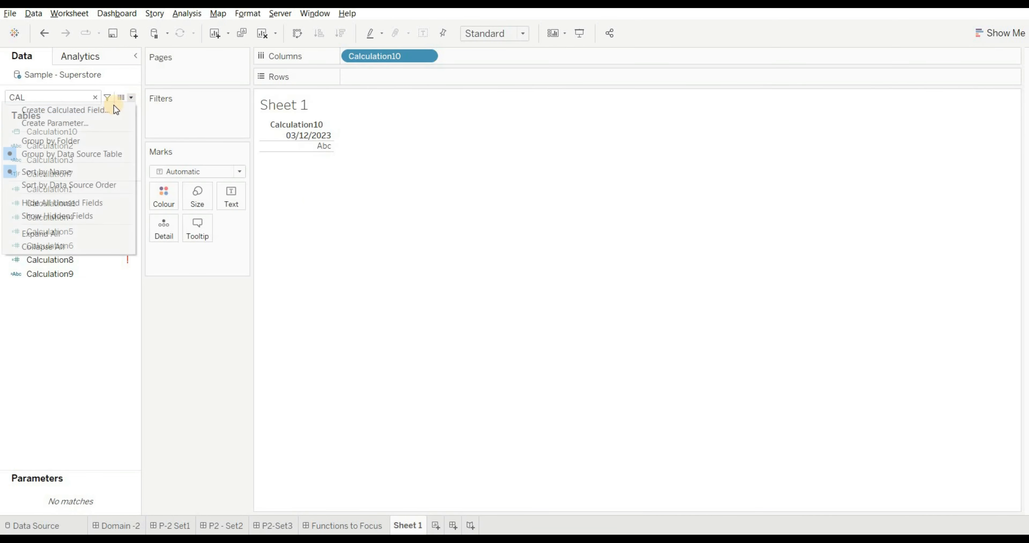
{"action": "left_click", "coordinate": [109, 110]}
{"action": "left_click", "coordinate": [395, 158]}
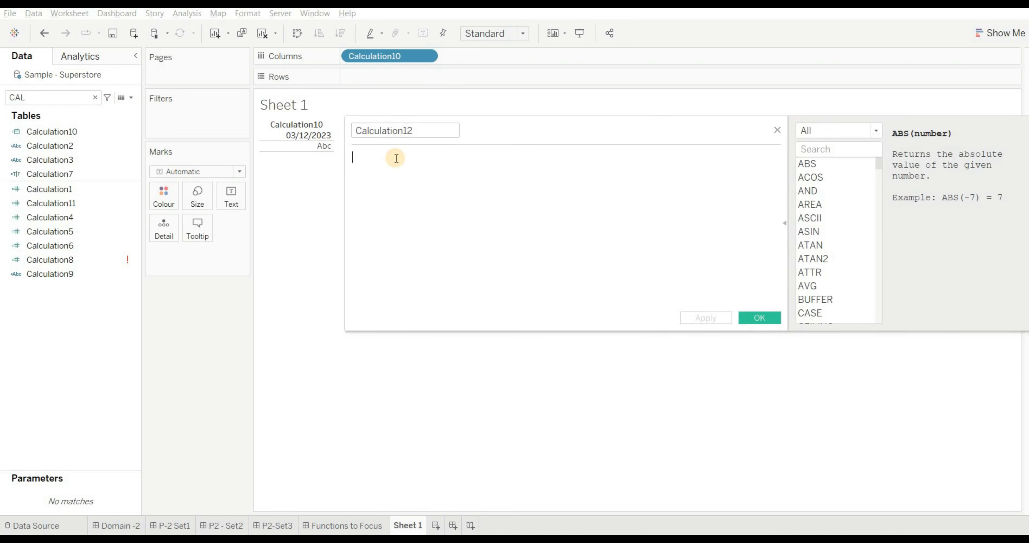
{"action": "type", "text": "MAKE"}
{"action": "key", "text": "Return"}
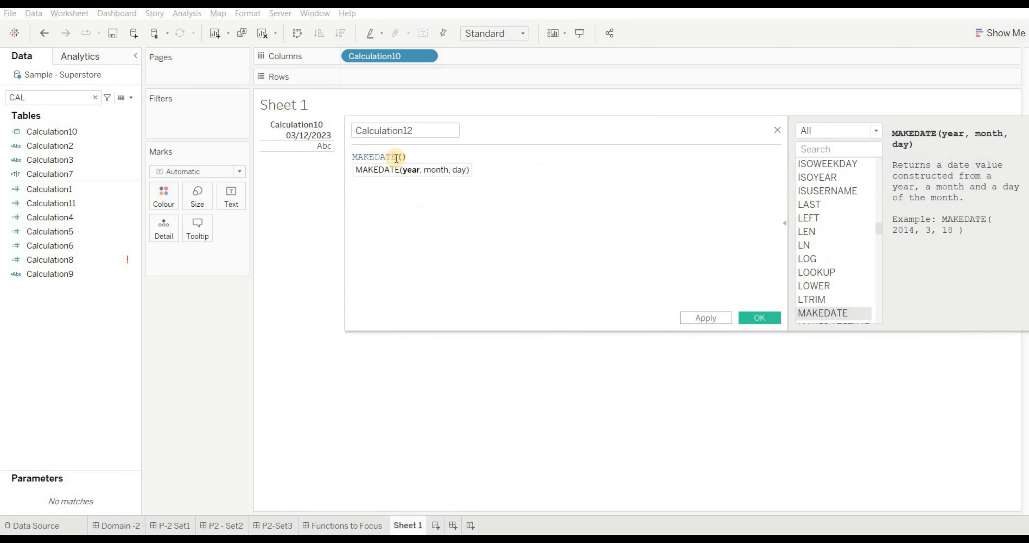
{"action": "type", "text": "2023,01,01"}
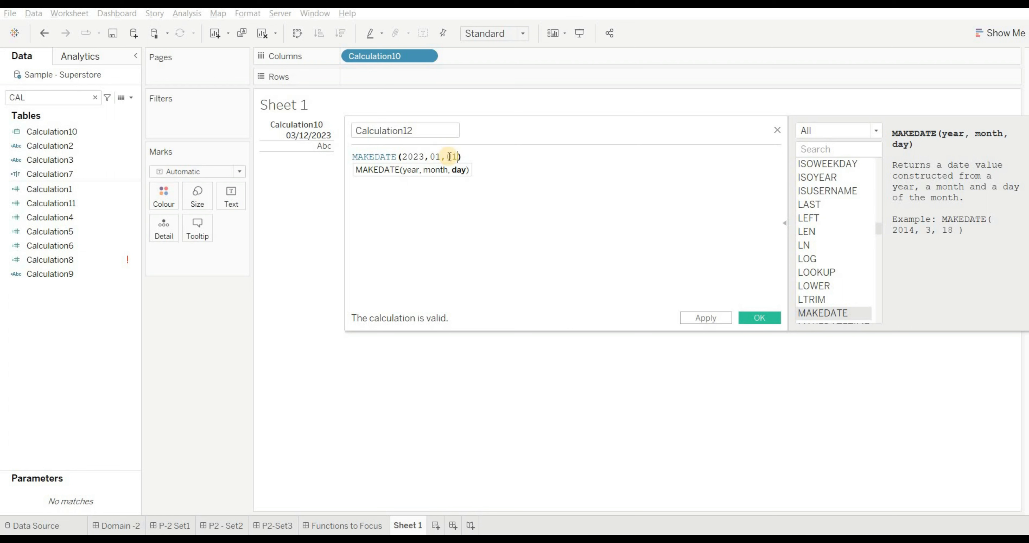
{"action": "left_click", "coordinate": [755, 317]}
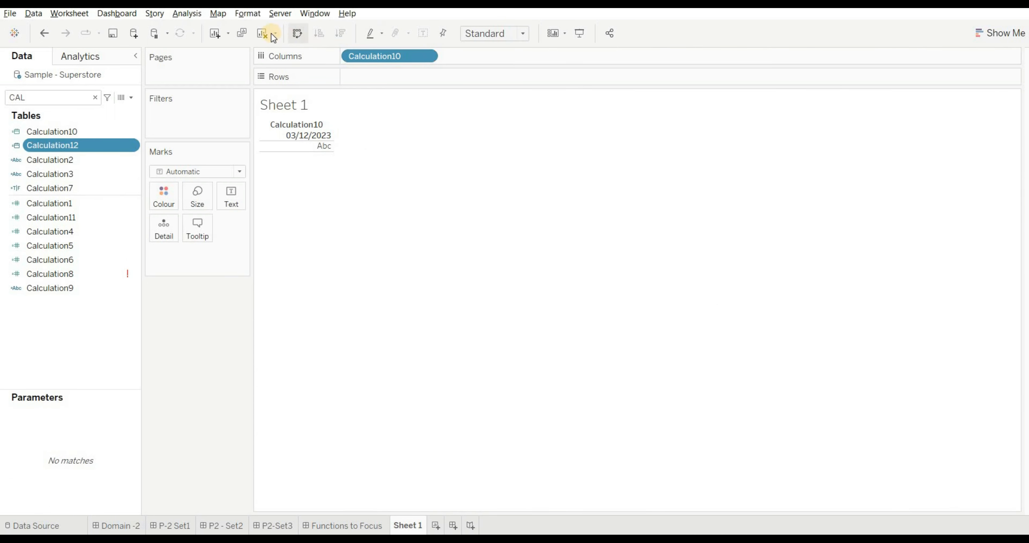
- Clear Sheet 1 and show the new MAKEDATE field, Calculation12, on Rows as a discrete exact date
{"action": "left_click", "coordinate": [262, 33]}
{"action": "left_click_drag", "start_coordinate": [87, 148], "coordinate": [412, 75]}
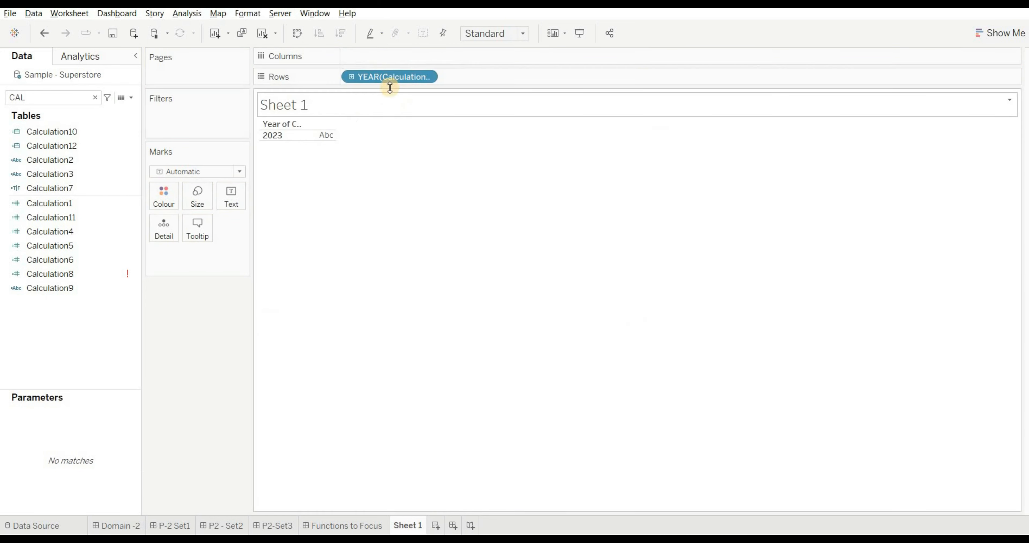
{"action": "left_click", "coordinate": [426, 77]}
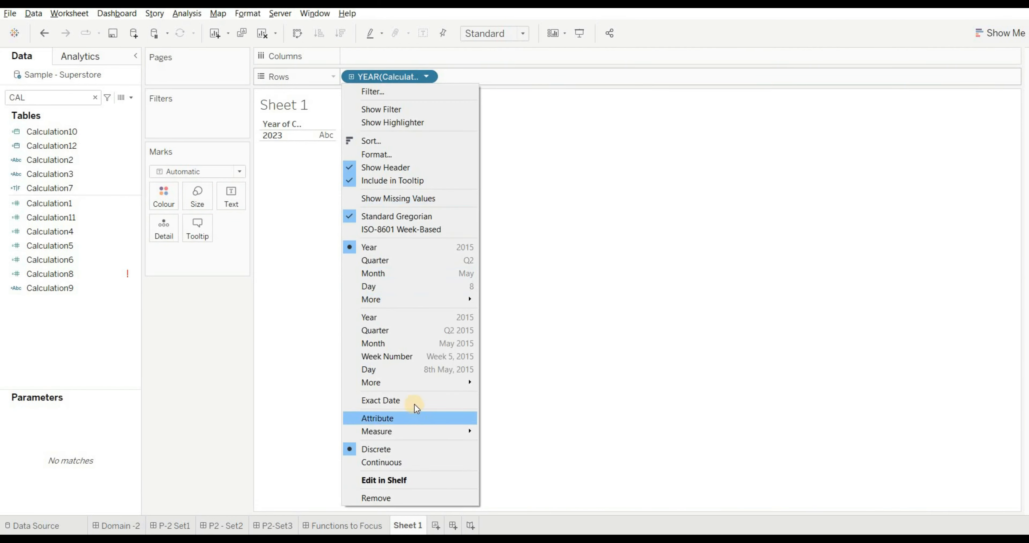
{"action": "left_click", "coordinate": [415, 401]}
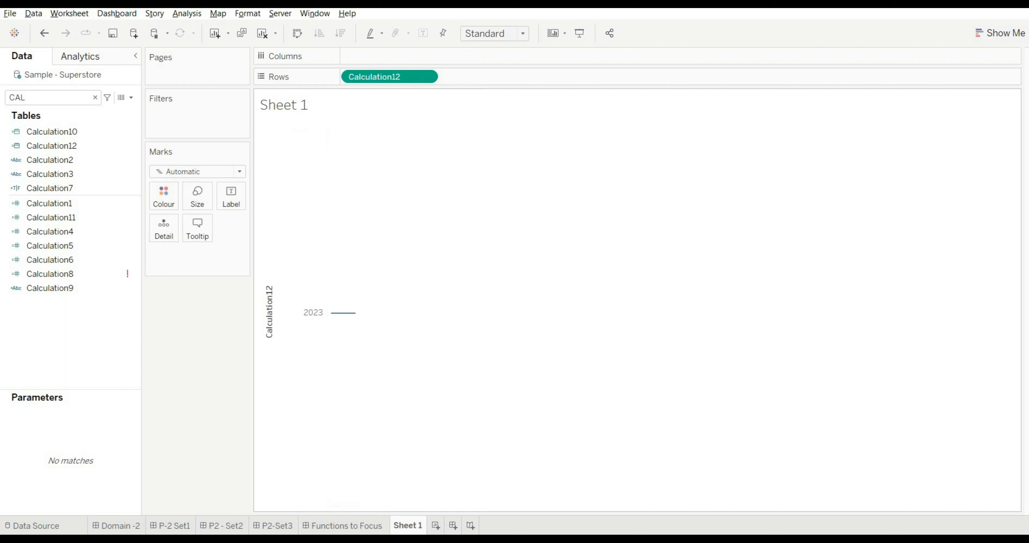
{"action": "left_click", "coordinate": [428, 77]}
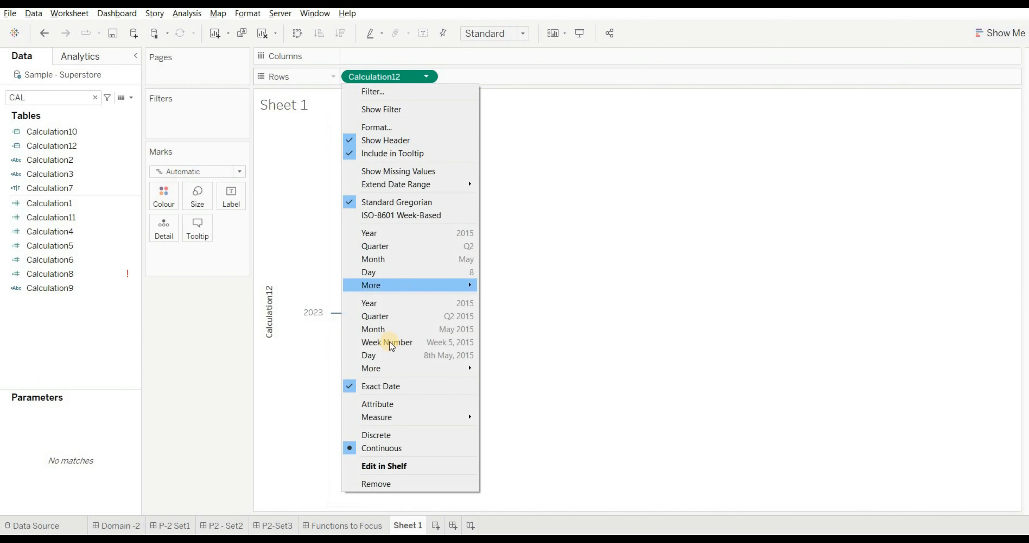
{"action": "left_click", "coordinate": [386, 434]}
{"action": "left_click", "coordinate": [269, 139]}
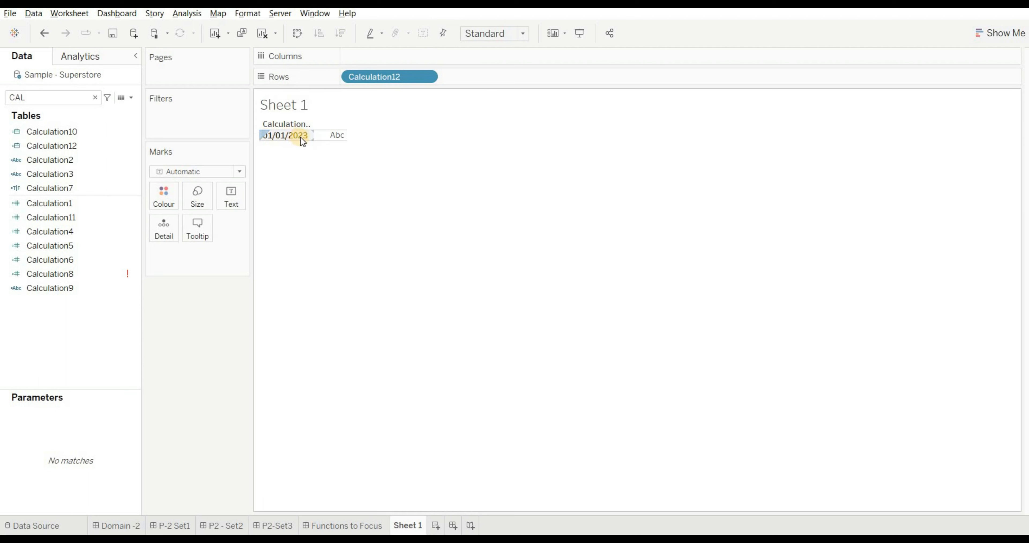
{"action": "left_click", "coordinate": [288, 470]}
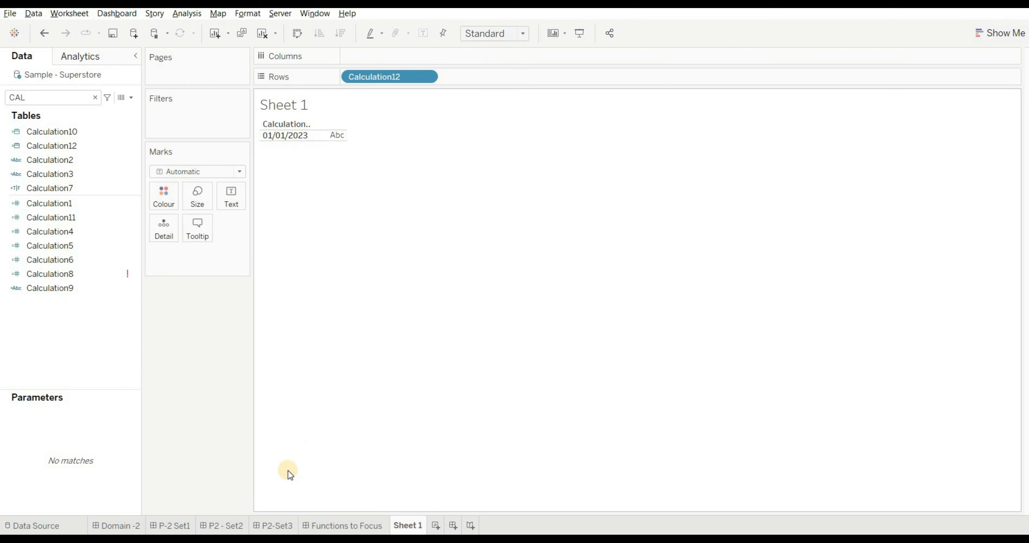
- Add the line "ANS -B" beneath the options of Q19 in the P2-Set3 dashboard text and save it
{"action": "left_click", "coordinate": [280, 521]}
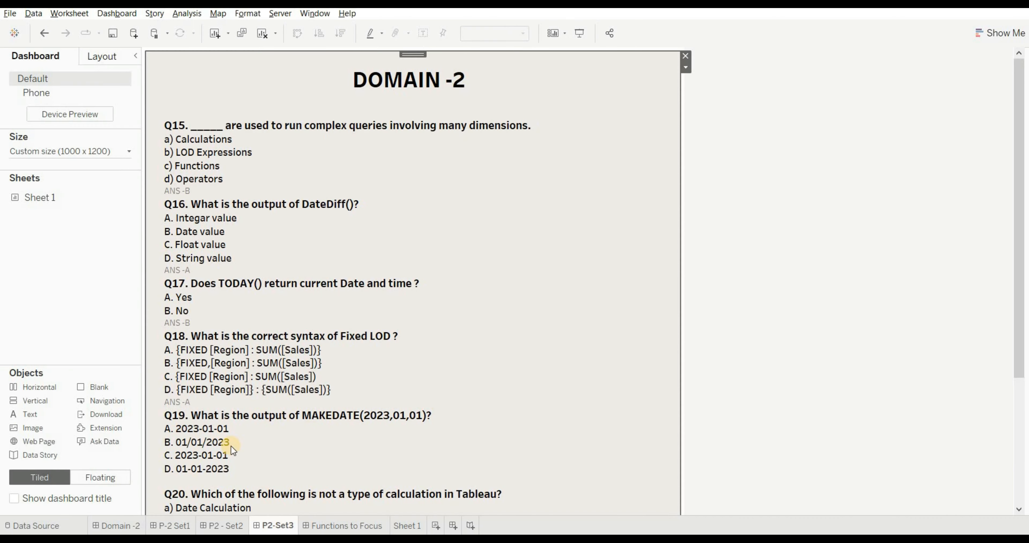
{"action": "double_click", "coordinate": [197, 444]}
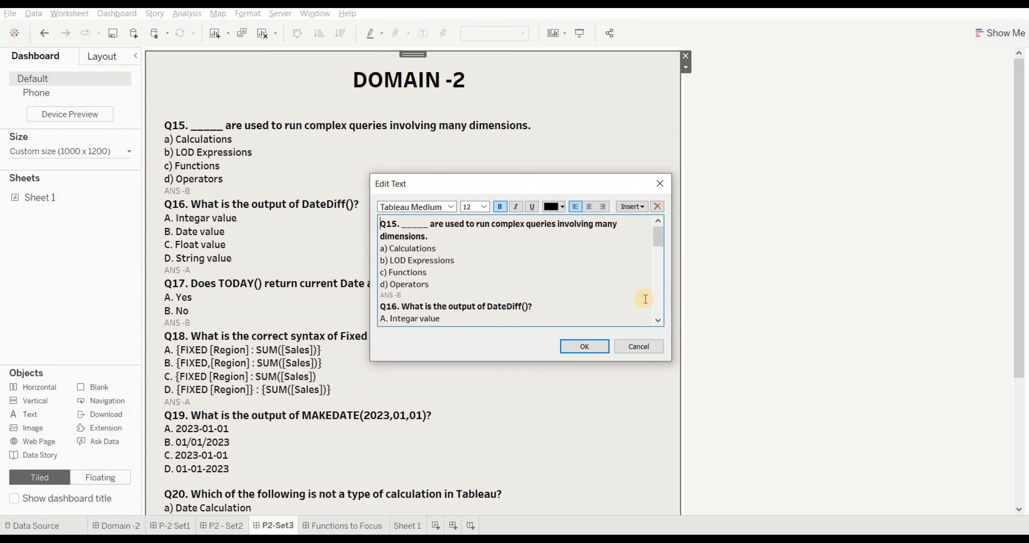
{"action": "left_click", "coordinate": [661, 298]}
{"action": "scroll", "coordinate": [446, 306], "scroll_direction": "down", "scroll_amount": 1}
{"action": "left_click", "coordinate": [445, 306]}
{"action": "type", "text": "ANS -B"}
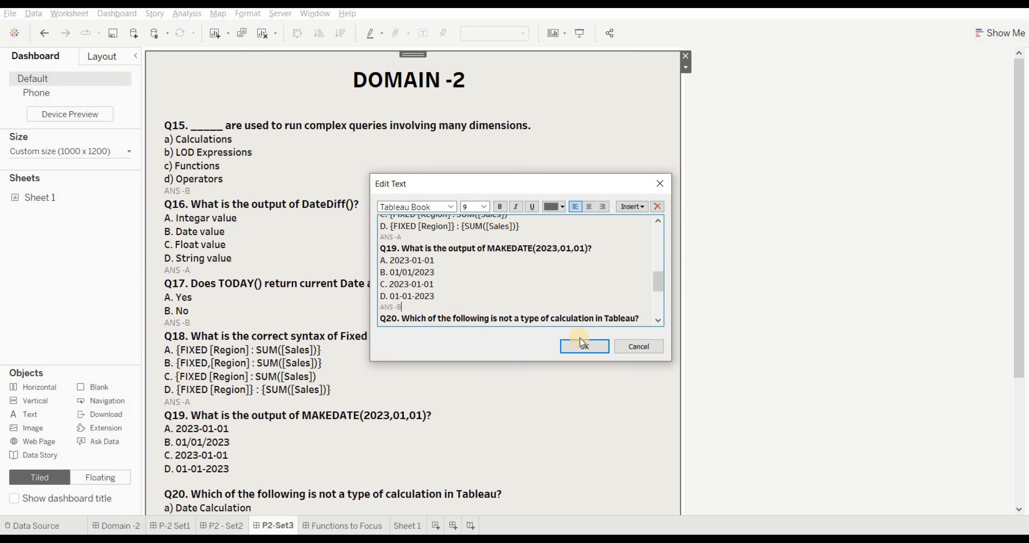
{"action": "left_click", "coordinate": [584, 346]}
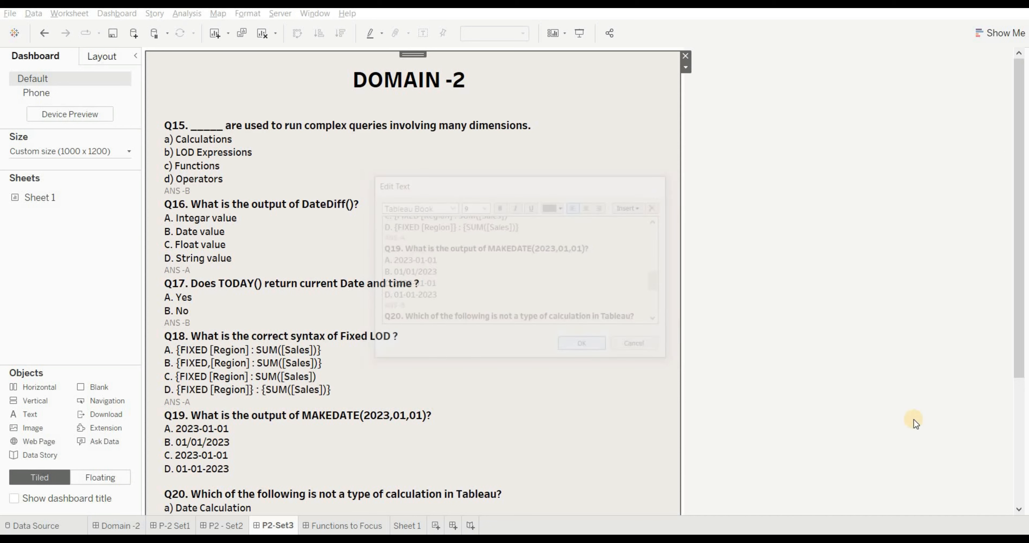
- Read Q20, examine the function categories offered in a new calculated field on Sheet 1, and close the editor without saving
{"action": "left_click", "coordinate": [1018, 451]}
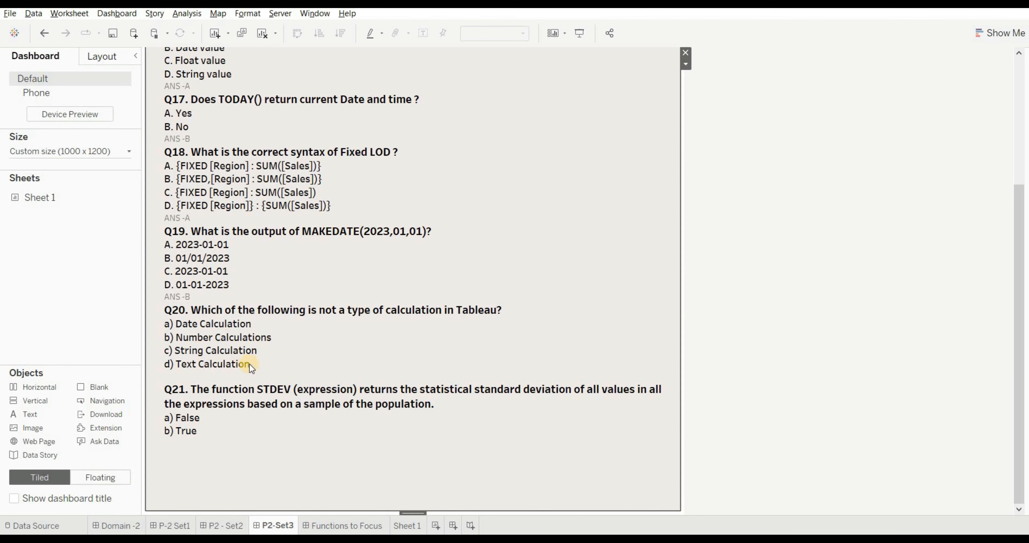
{"action": "left_click", "coordinate": [406, 526]}
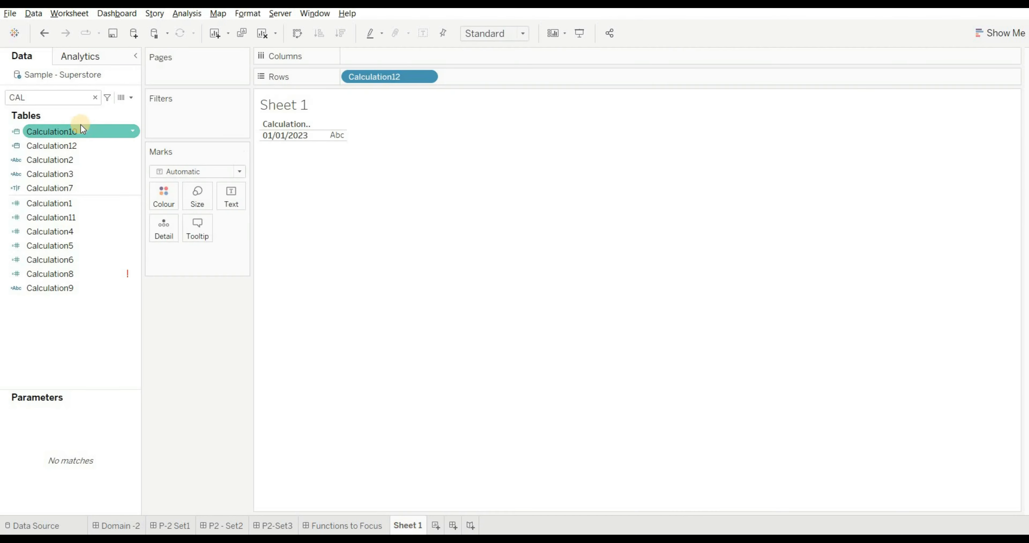
{"action": "left_click", "coordinate": [132, 97]}
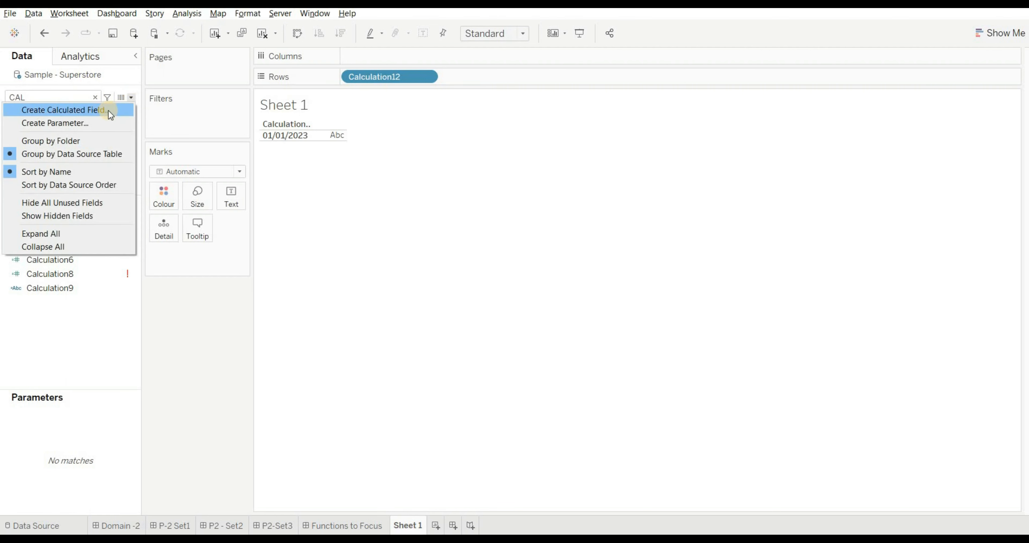
{"action": "left_click", "coordinate": [108, 108]}
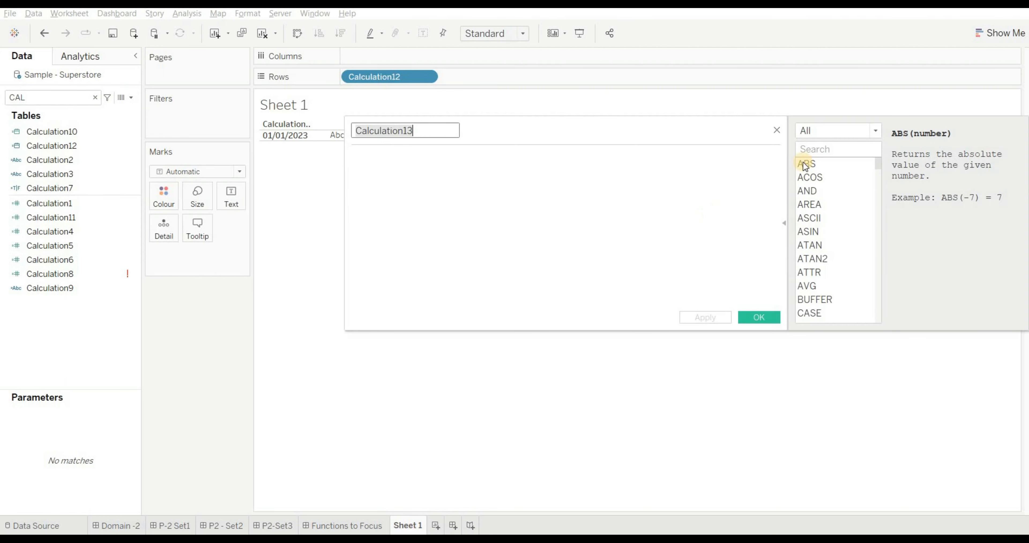
{"action": "left_click", "coordinate": [876, 132]}
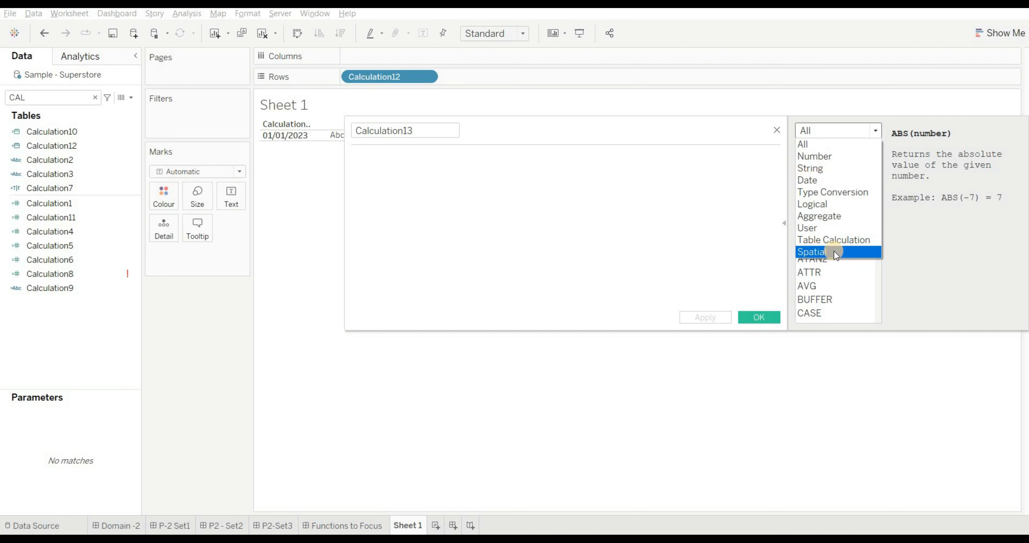
{"action": "left_click", "coordinate": [522, 264]}
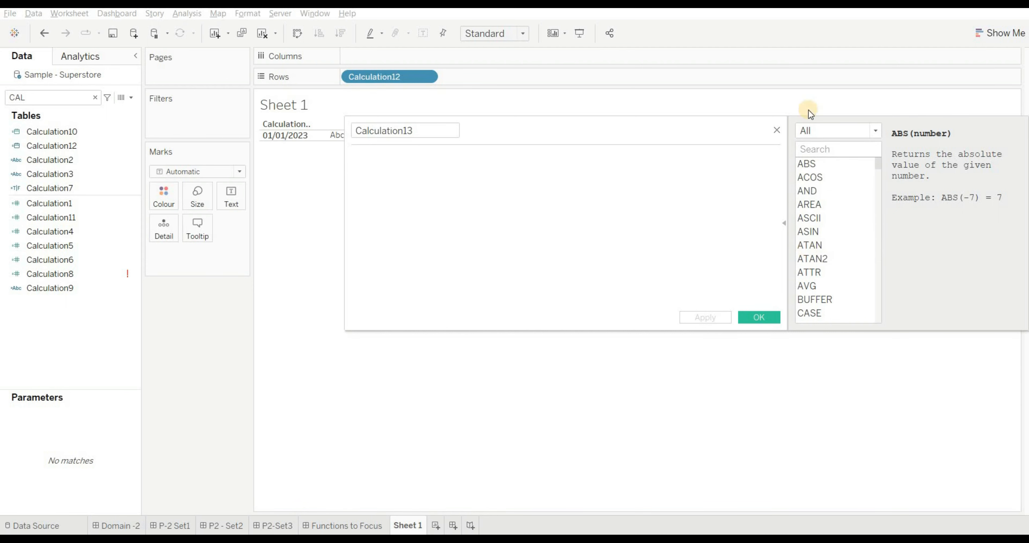
{"action": "left_click", "coordinate": [779, 127]}
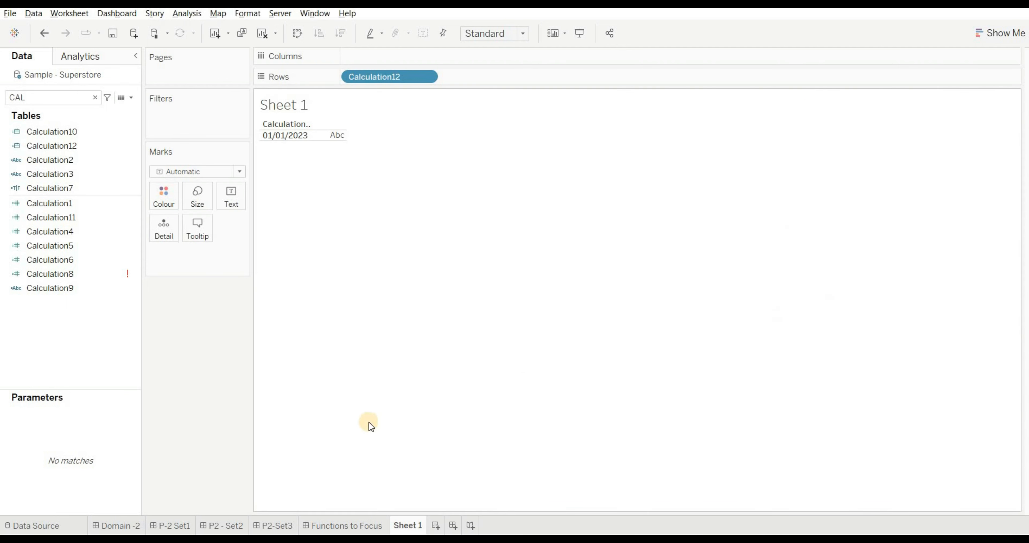
- Add the line "ANS -D" beneath the options of Q20 in the P2-Set3 dashboard text and save it
{"action": "left_click", "coordinate": [278, 526]}
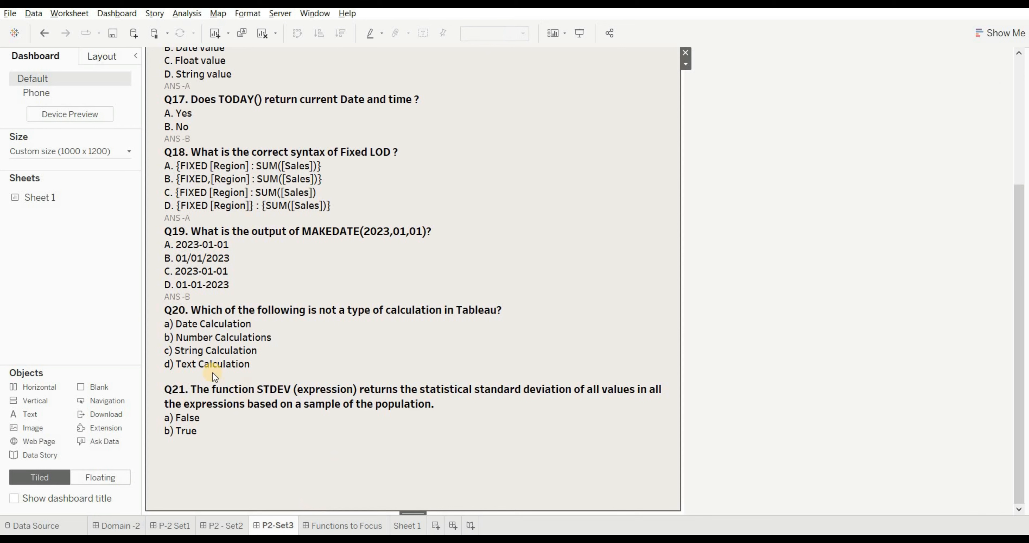
{"action": "double_click", "coordinate": [204, 369]}
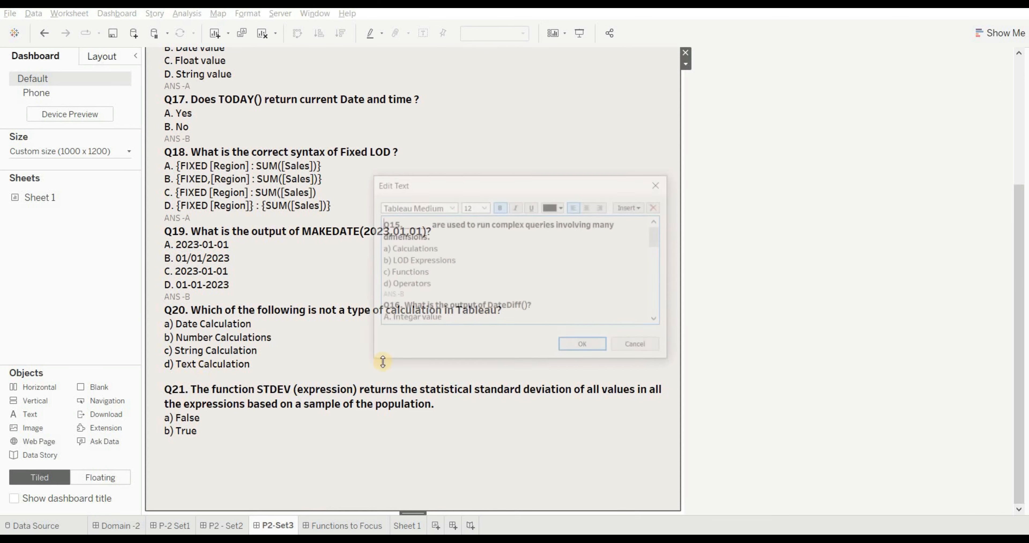
{"action": "scroll", "coordinate": [454, 317], "scroll_direction": "down", "scroll_amount": 10}
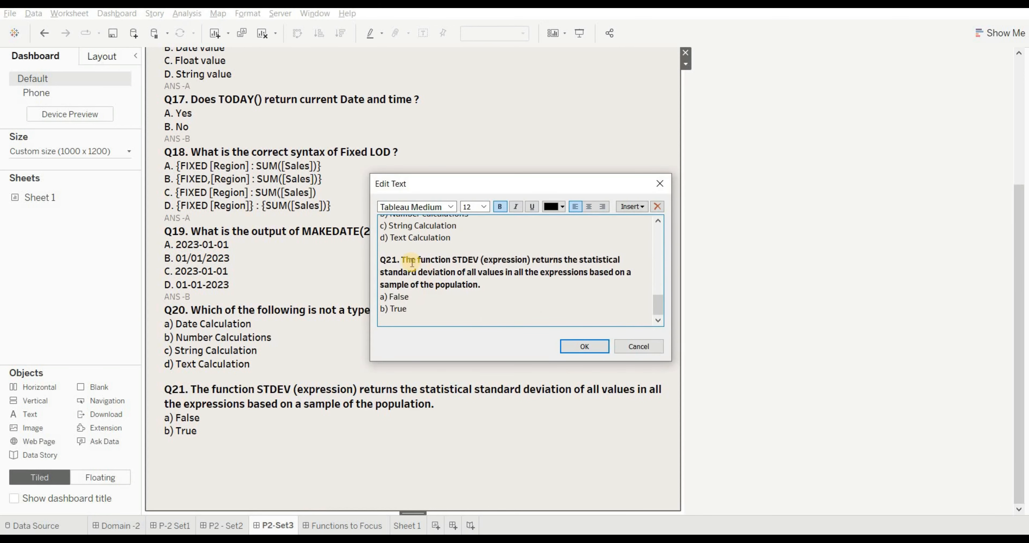
{"action": "left_click", "coordinate": [404, 249]}
{"action": "type", "text": "ANS -D"}
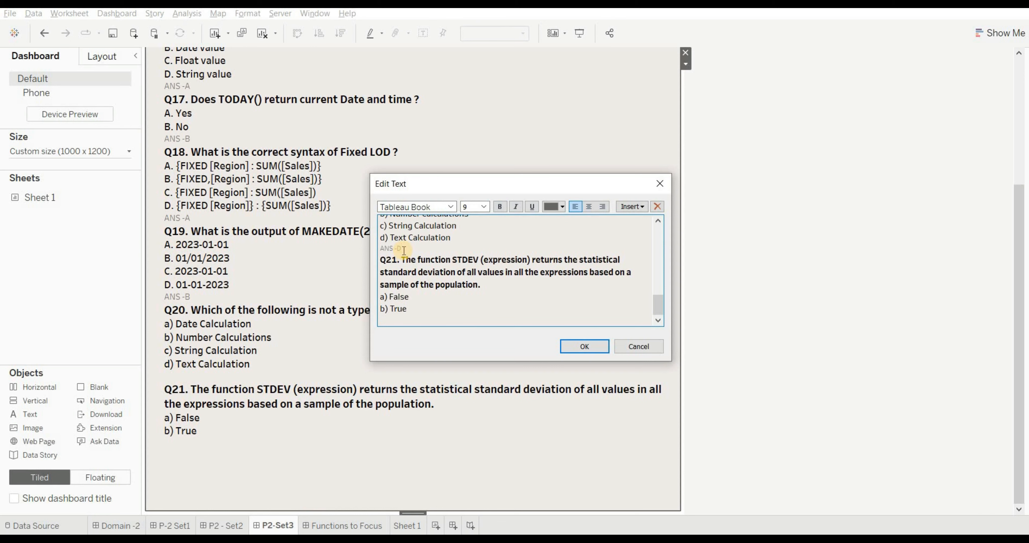
{"action": "left_click", "coordinate": [584, 346]}
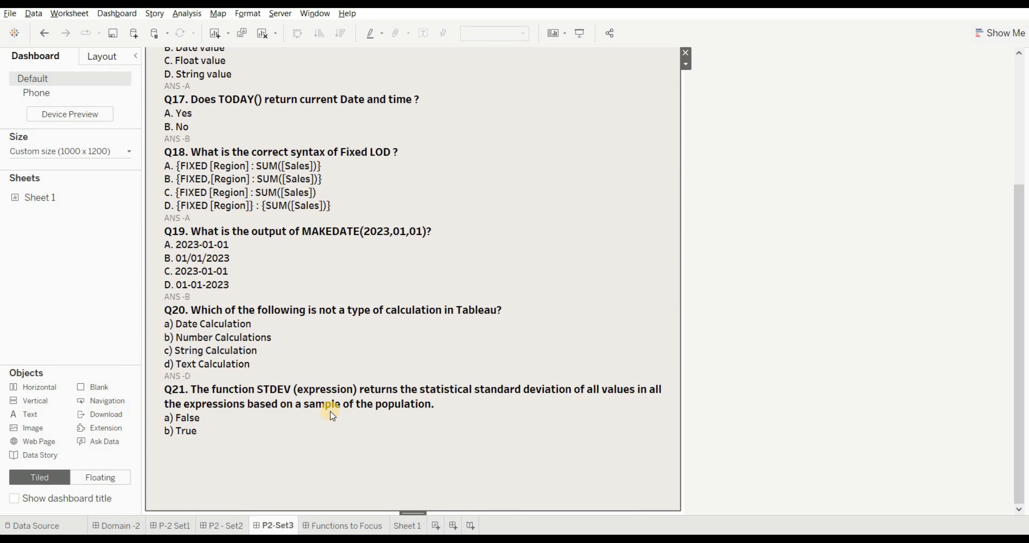
- Add the line "ANS -B" beneath the options of Q21 in the P2-Set3 dashboard text and save it
{"action": "double_click", "coordinate": [207, 448]}
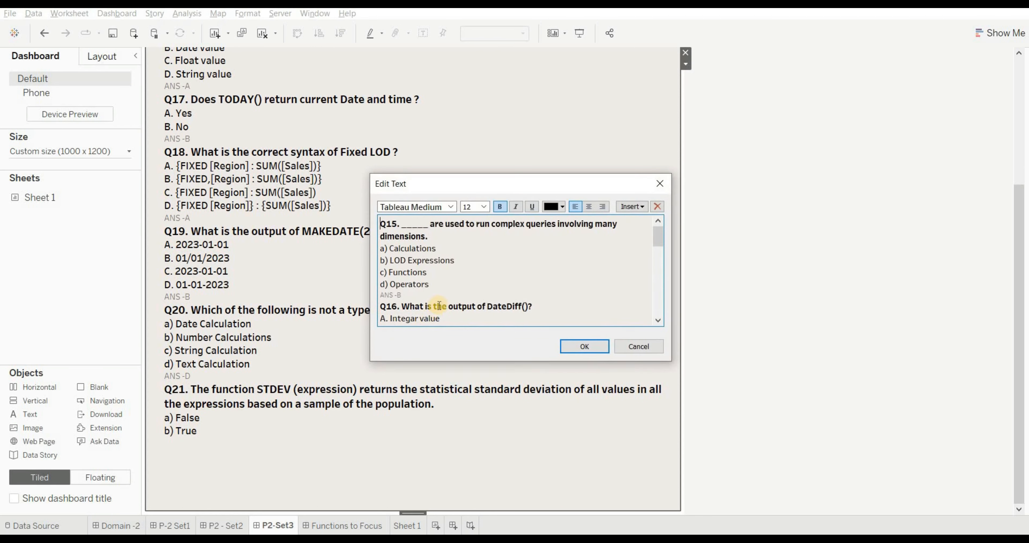
{"action": "scroll", "coordinate": [439, 305], "scroll_direction": "down", "scroll_amount": 5}
{"action": "scroll", "coordinate": [439, 305], "scroll_direction": "down", "scroll_amount": 5}
{"action": "left_click", "coordinate": [389, 321]}
{"action": "type", "text": "ANS"}
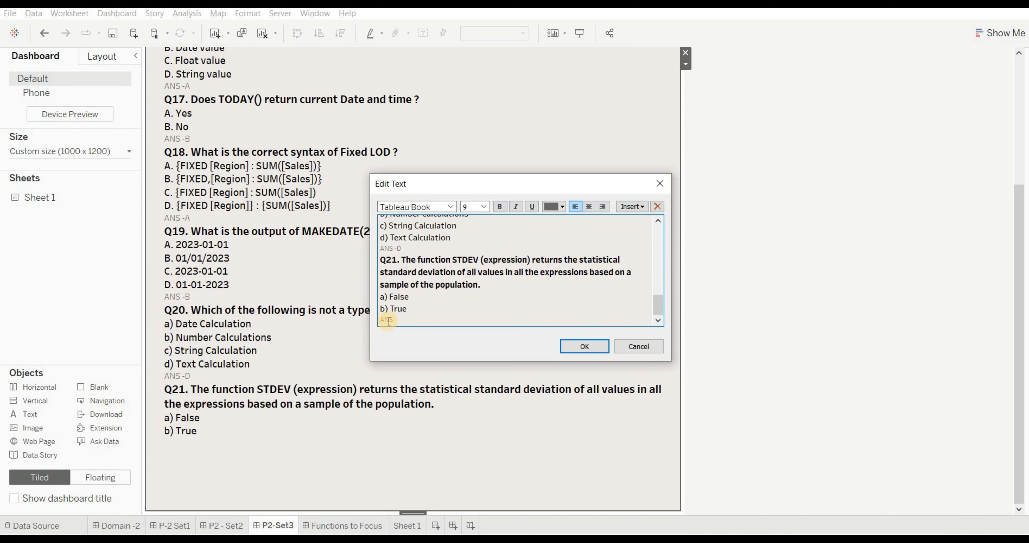
{"action": "type", "text": " -B"}
{"action": "left_click", "coordinate": [580, 345]}
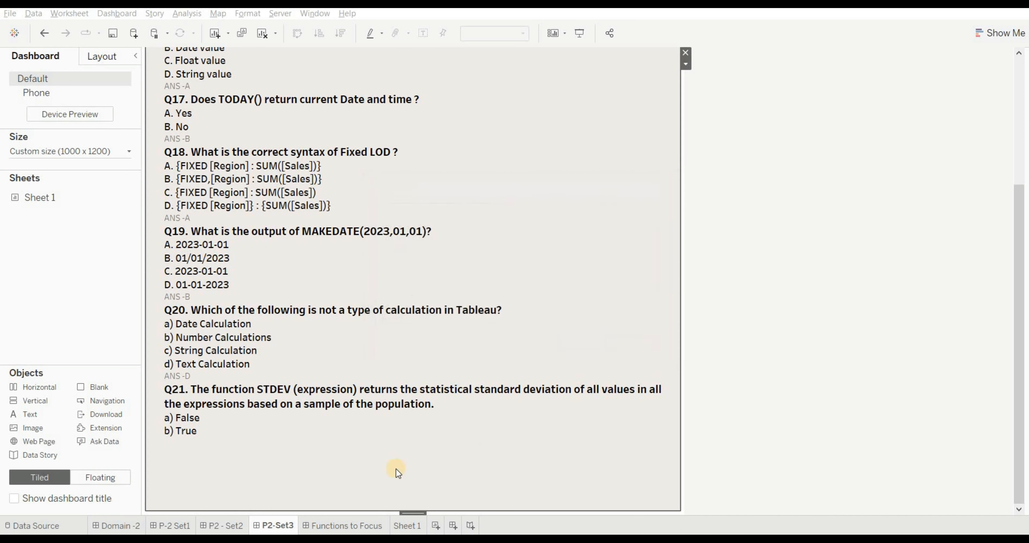
- Look up the description of the STDEV function in a new calculated field on Sheet 1, discard the field, and return to the P2-Set3 dashboard
{"action": "left_click", "coordinate": [419, 530]}
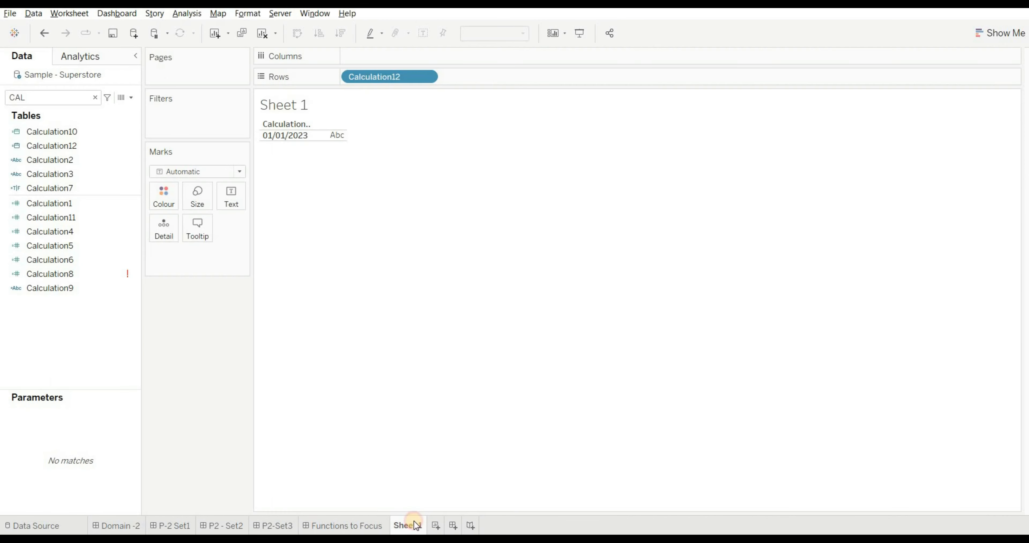
{"action": "left_click", "coordinate": [132, 97]}
{"action": "left_click", "coordinate": [98, 111]}
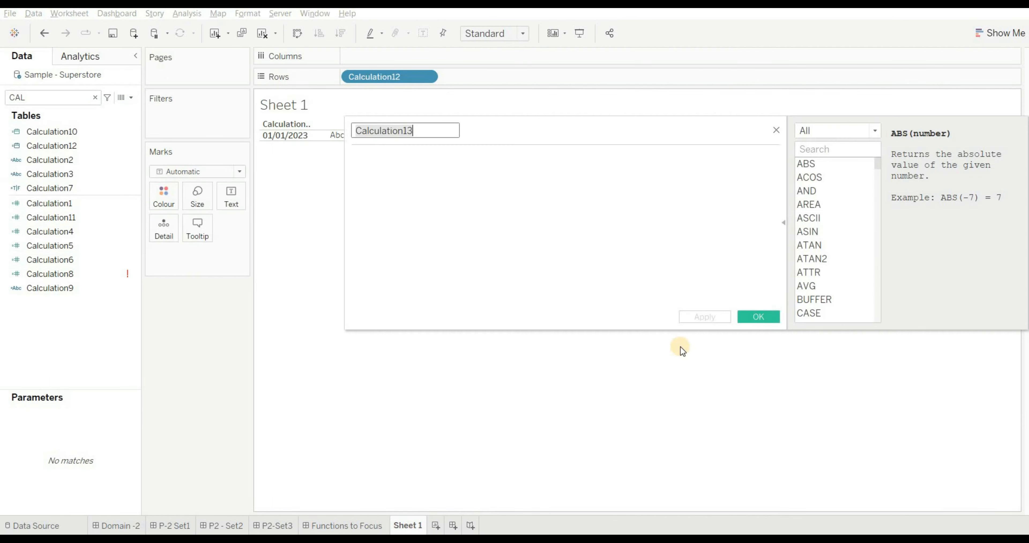
{"action": "left_click", "coordinate": [499, 190]}
{"action": "type", "text": "ST"}
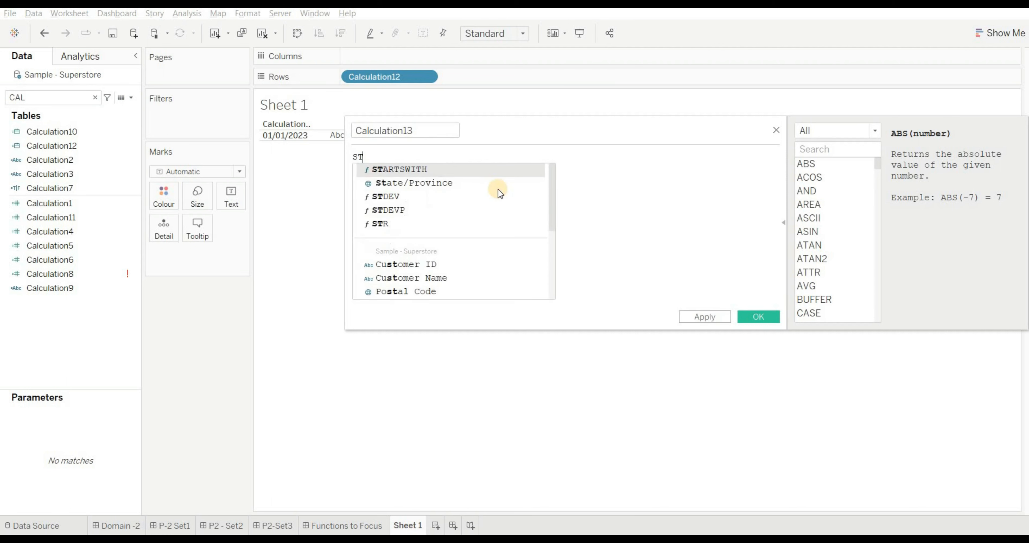
{"action": "type", "text": "DE"}
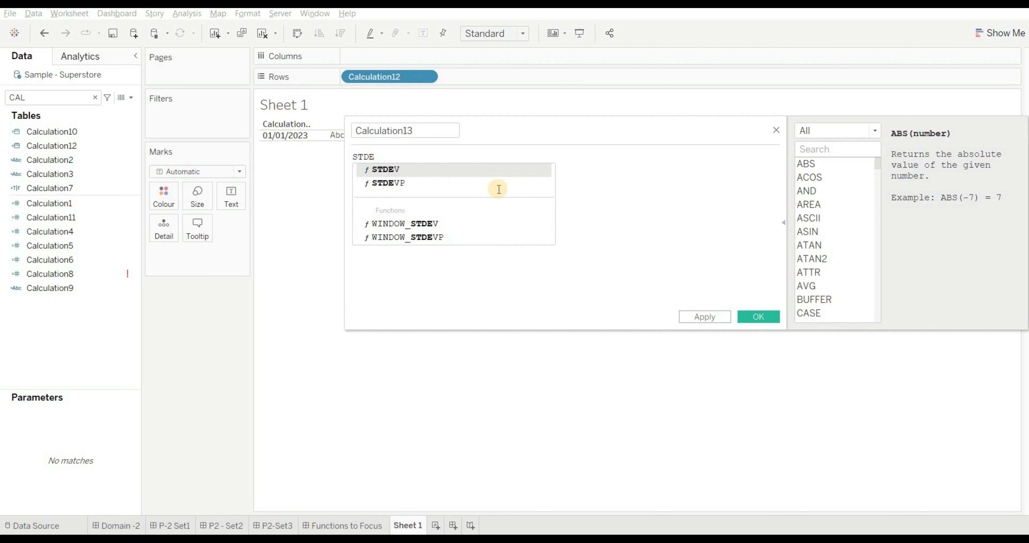
{"action": "key", "text": "Return"}
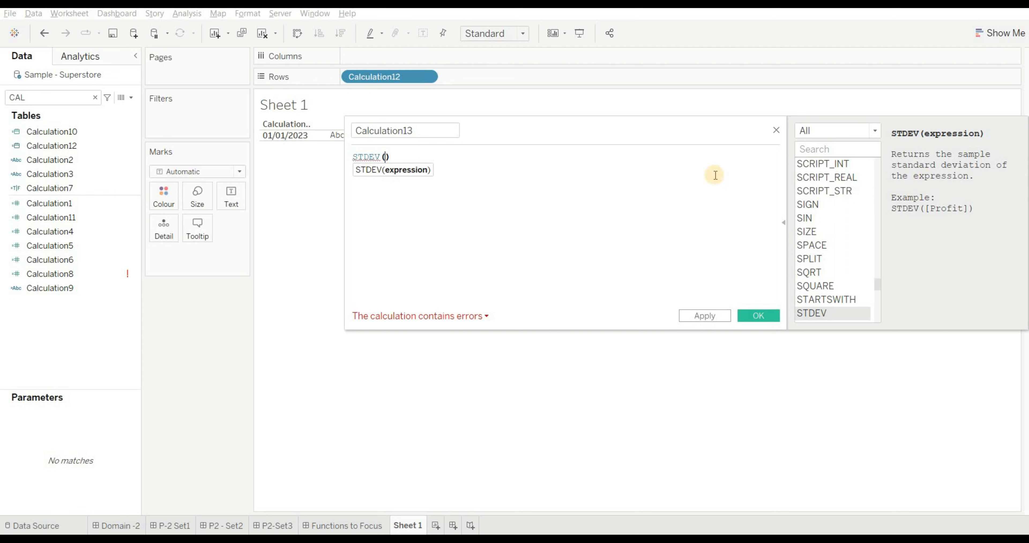
{"action": "left_click", "coordinate": [776, 131]}
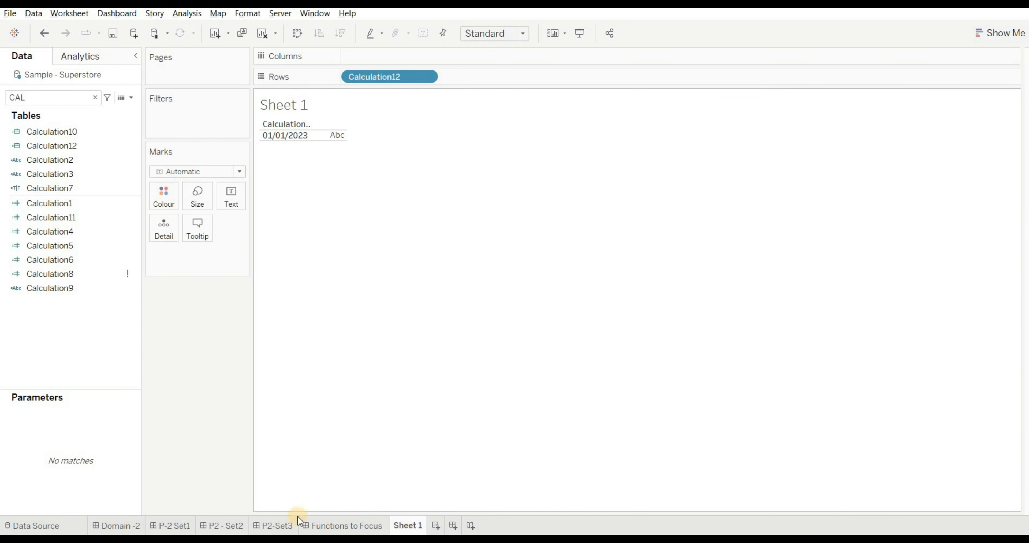
{"action": "left_click", "coordinate": [282, 525]}
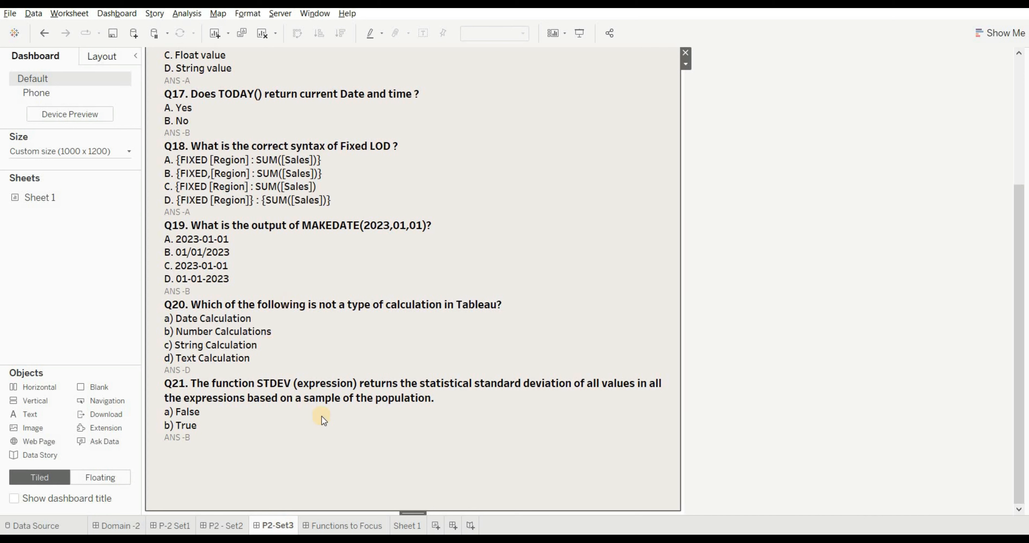
- Review the Functions to Focus dashboard, from the number, string and date functions through type conversion, LOD, rank and table calculation functions
{"action": "left_click", "coordinate": [343, 520]}
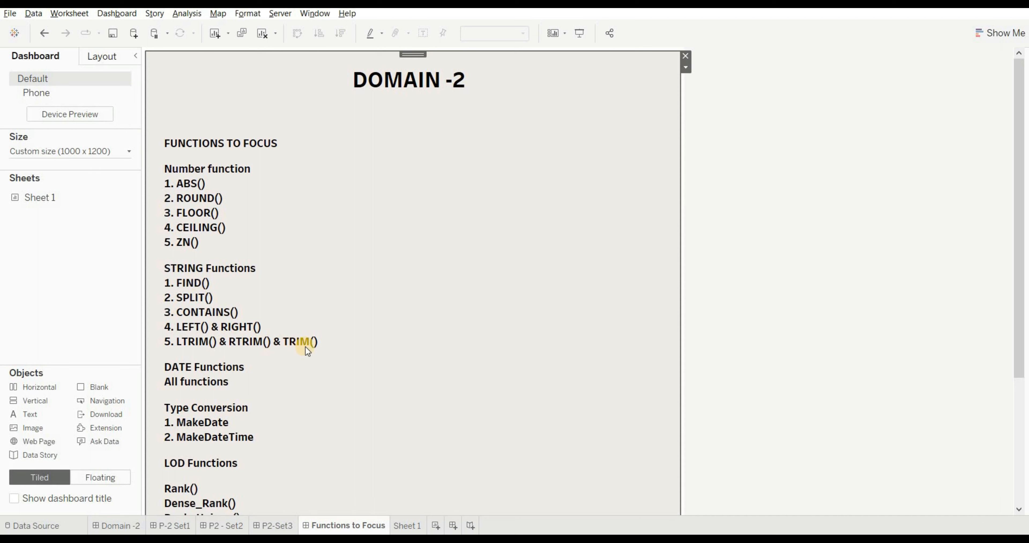
{"action": "scroll", "coordinate": [351, 301], "scroll_direction": "down", "scroll_amount": 1}
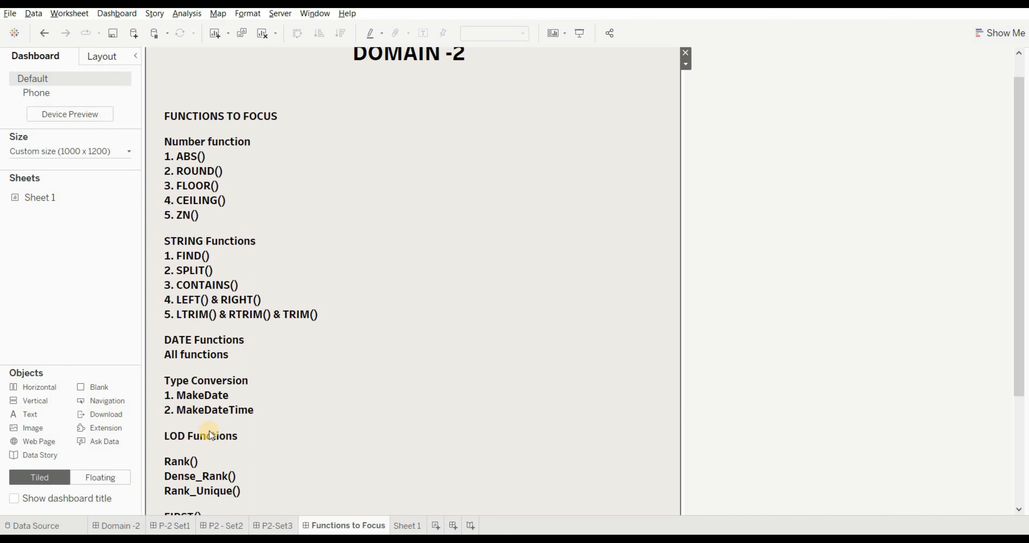
{"action": "scroll", "coordinate": [209, 430], "scroll_direction": "down", "scroll_amount": 2}
{"action": "scroll", "coordinate": [209, 430], "scroll_direction": "down", "scroll_amount": 1}
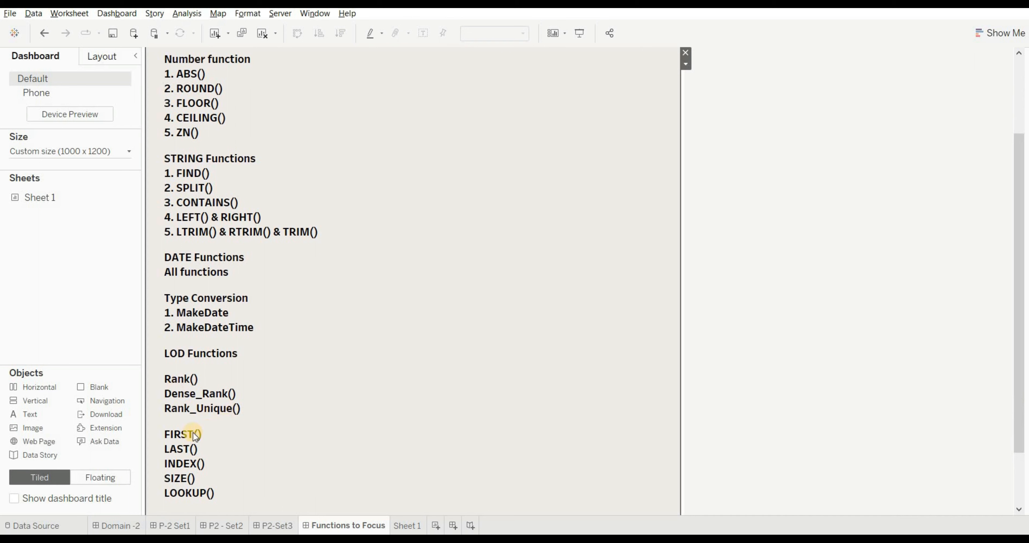
{"action": "scroll", "coordinate": [205, 440], "scroll_direction": "down", "scroll_amount": 1}
{"action": "scroll", "coordinate": [205, 441], "scroll_direction": "down", "scroll_amount": 3}
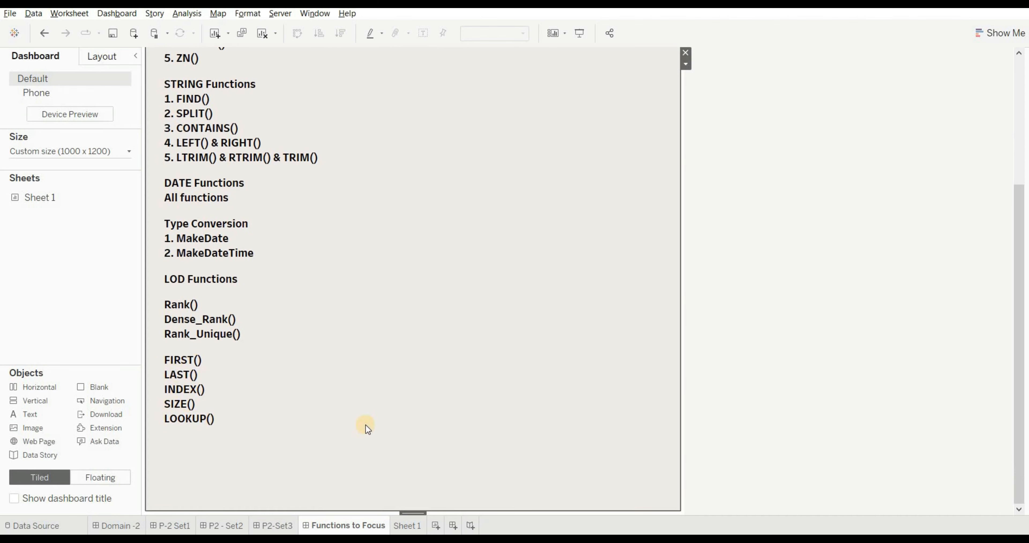
{"action": "scroll", "coordinate": [332, 379], "scroll_direction": "up", "scroll_amount": 3}
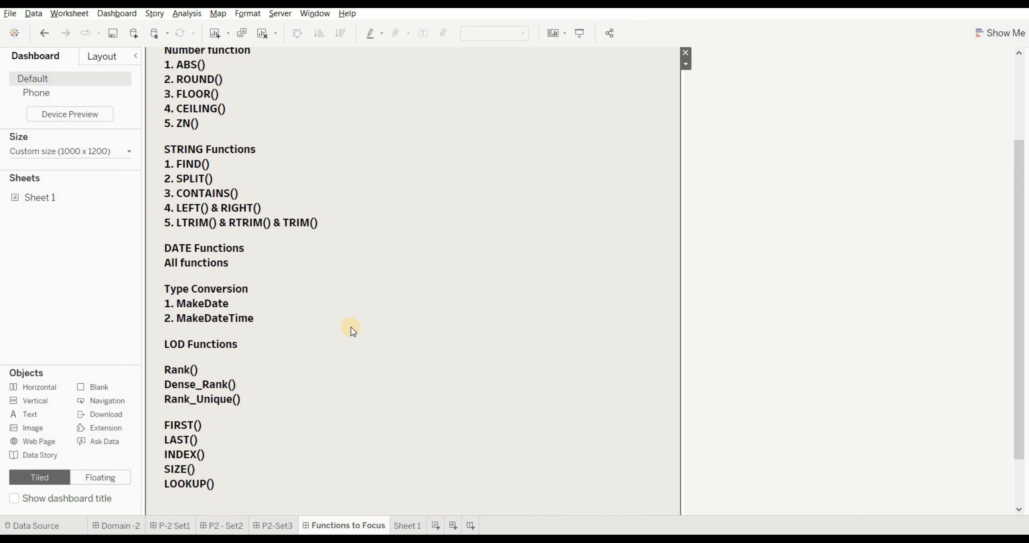